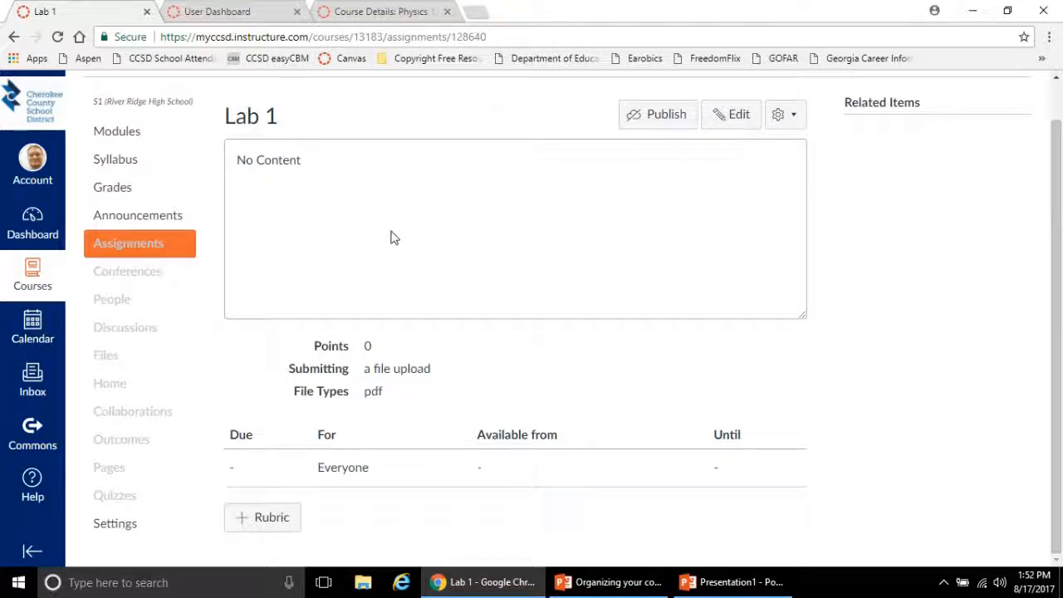
Start a new rubric for the Lab 1 assignment and title it "Lab Report Rubric"
left_click(249, 520)
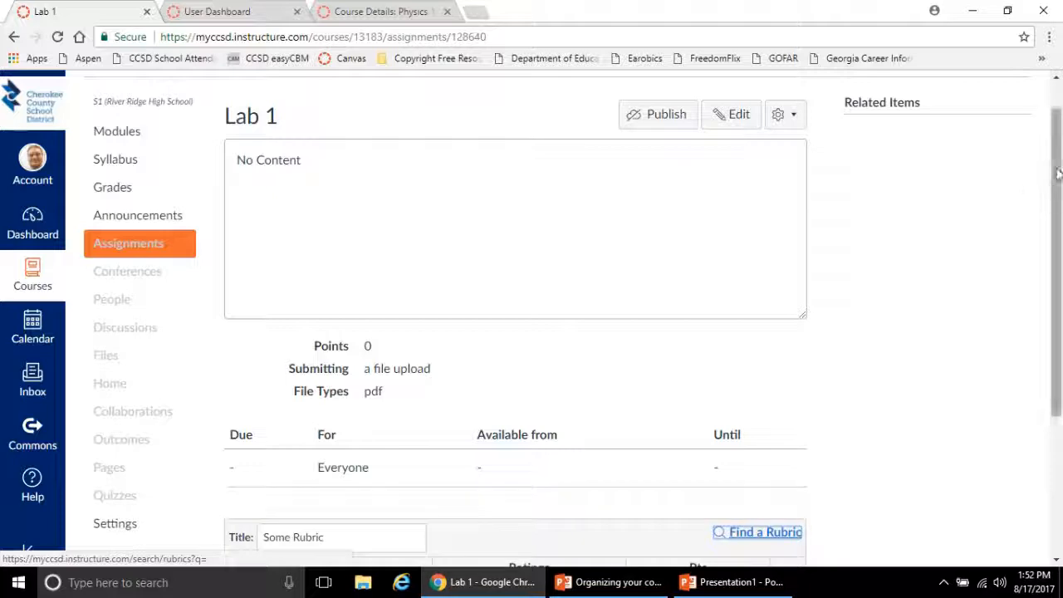
left_click_drag(1053, 200, 1048, 336)
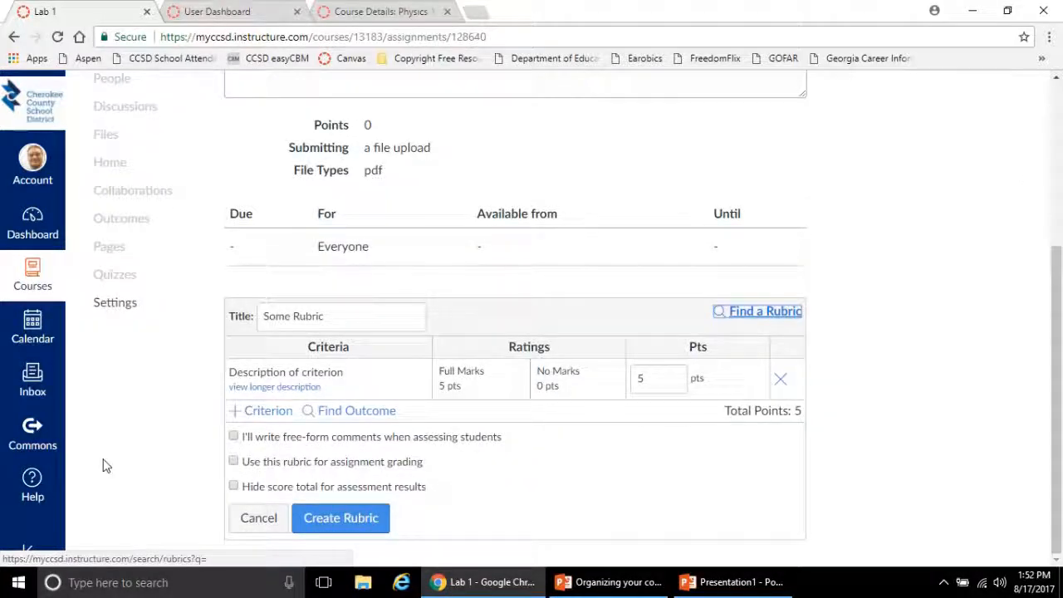
left_click_drag(325, 315, 230, 316)
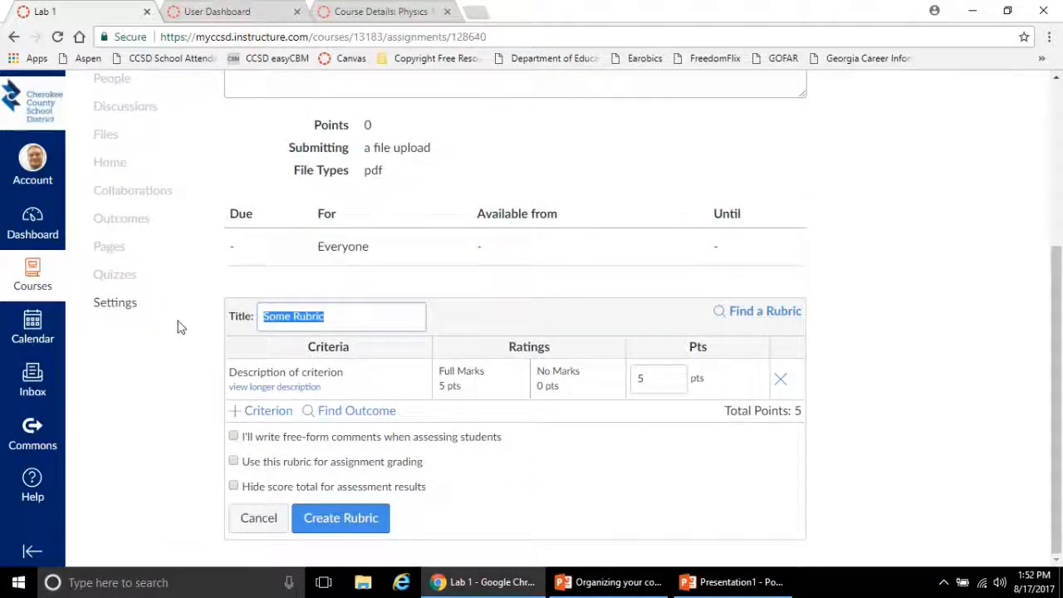
type("Lab")
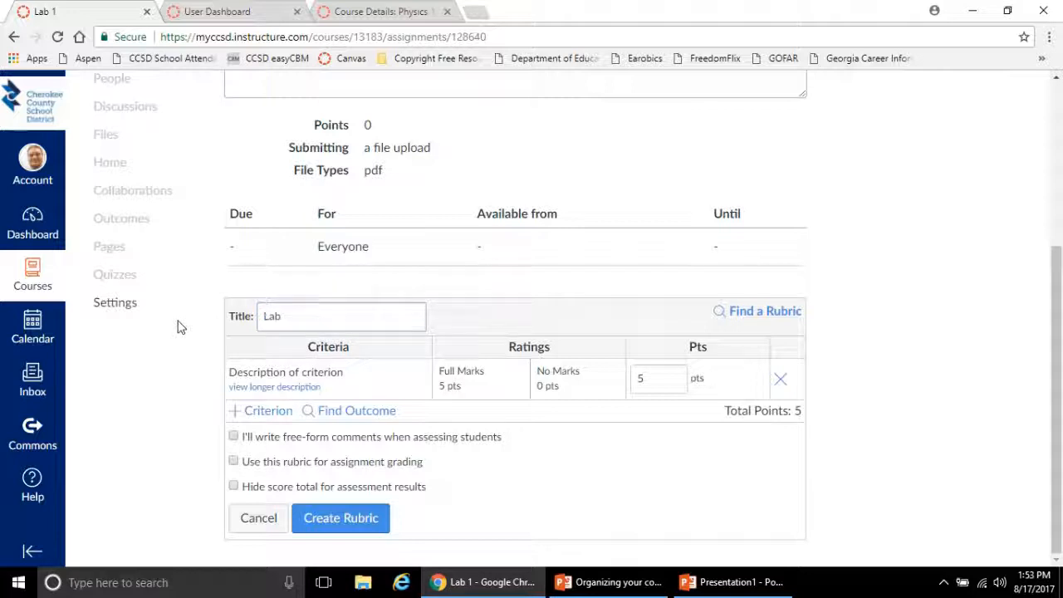
type(" Report Rubric")
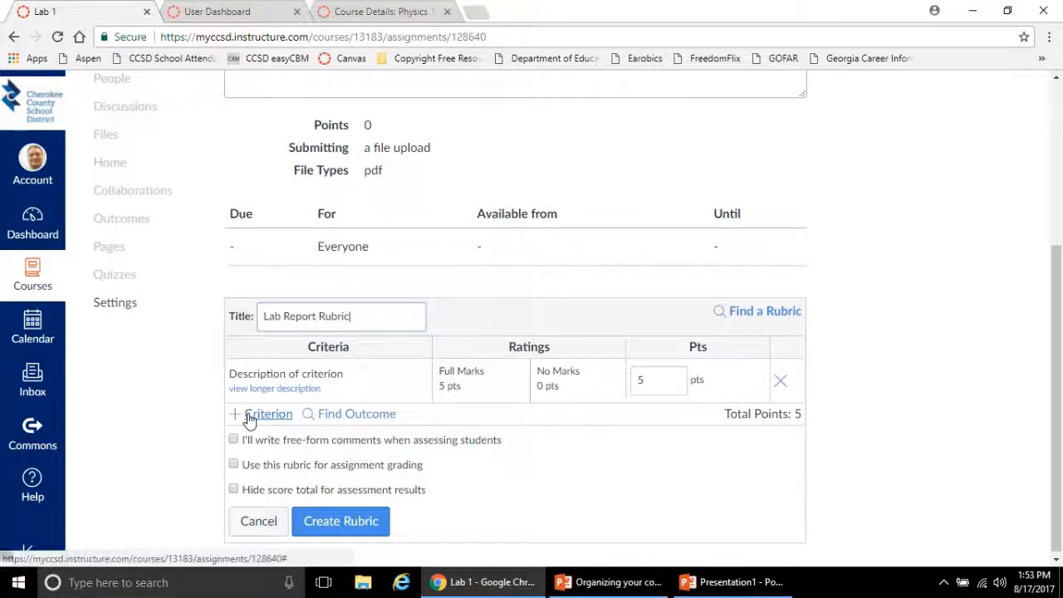
Rename the rubric's default criterion "Introduction"
left_click(422, 384)
type("I")
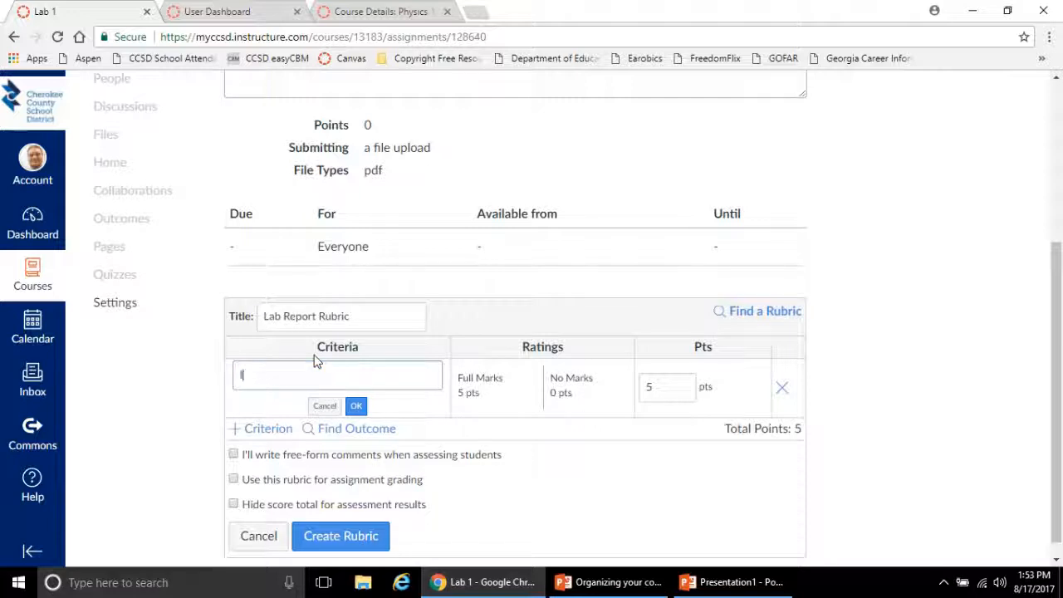
type("ntroduction")
left_click(357, 405)
Add two more criteria to the rubric, named "Data Analysis" and "Conclusion"
left_click(264, 428)
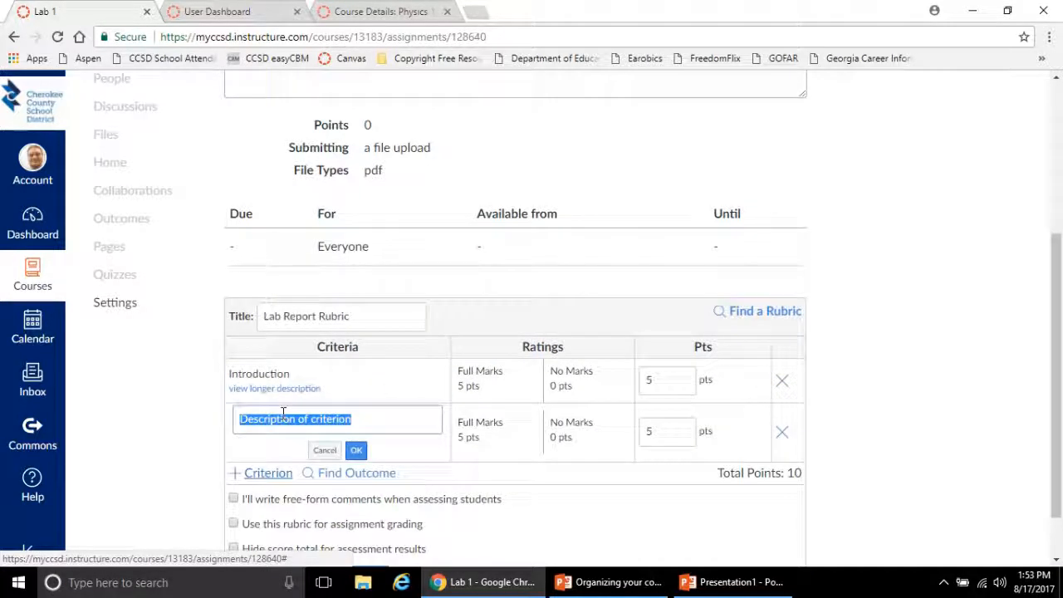
type("Dita Analysis")
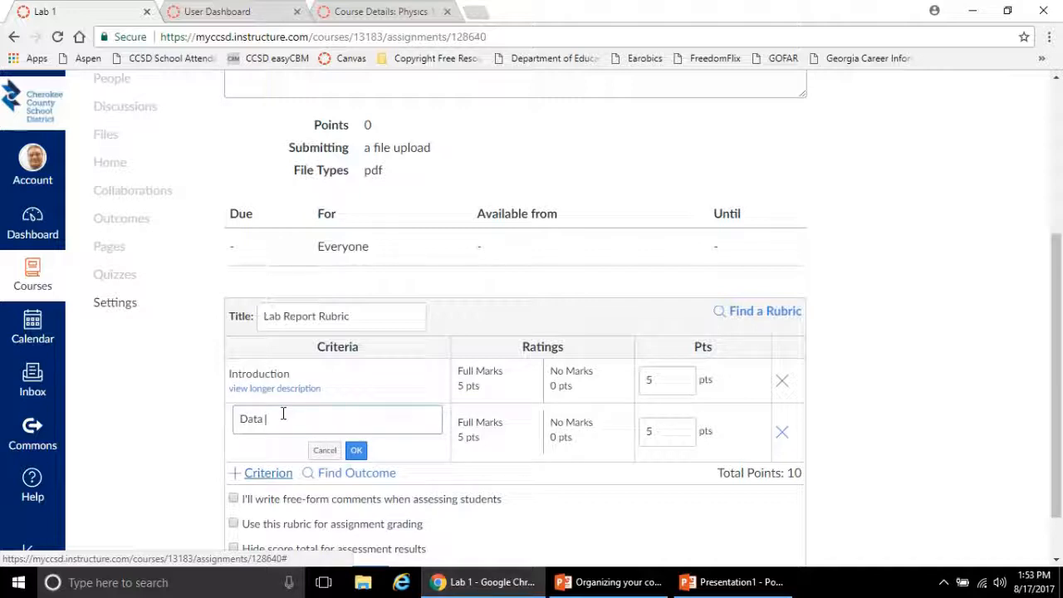
left_click(354, 450)
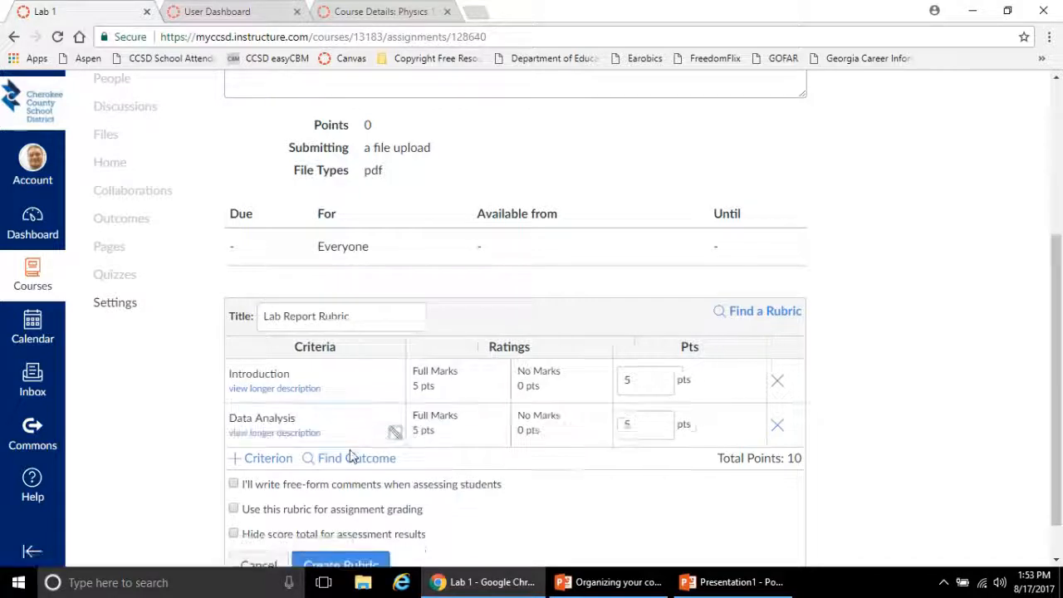
left_click(271, 457)
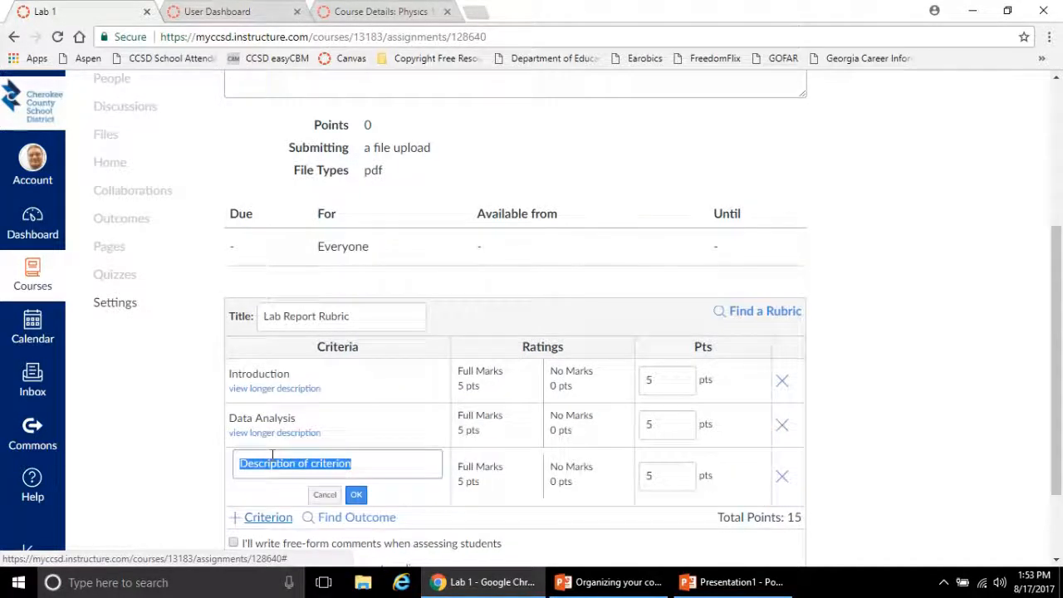
type("Conclusi")
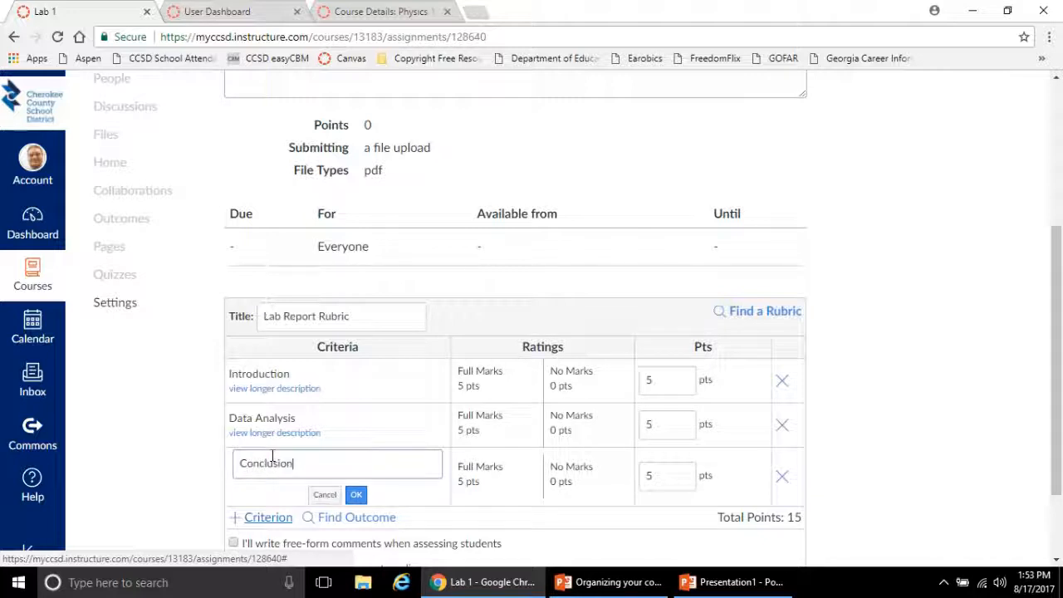
left_click(356, 495)
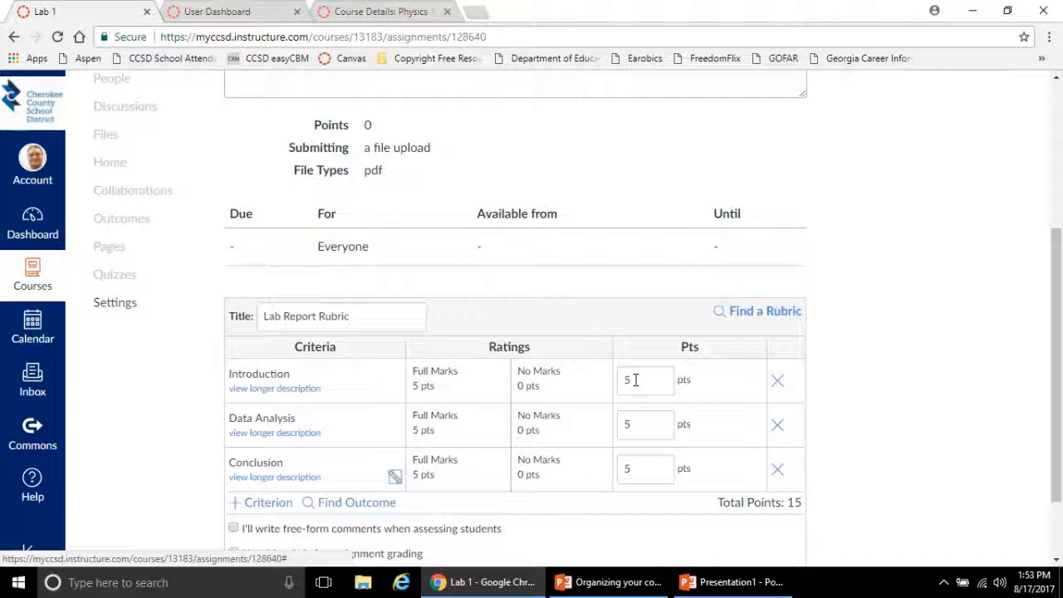
Set the criterion points to 50 for Conclusion, 25 for Data Analysis and 25 for Introduction
left_click_drag(631, 469, 612, 475)
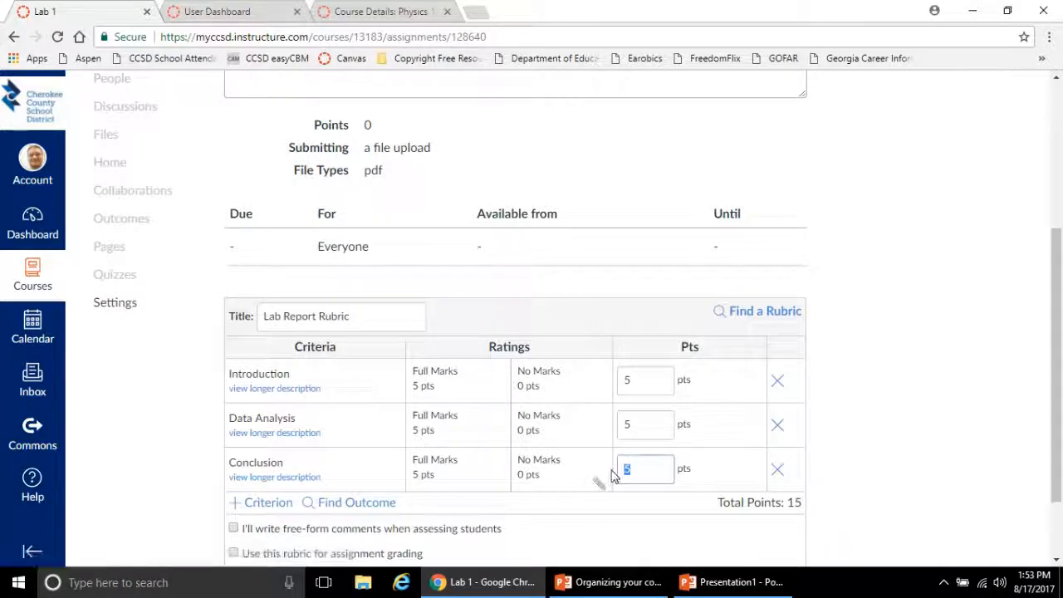
type("5")
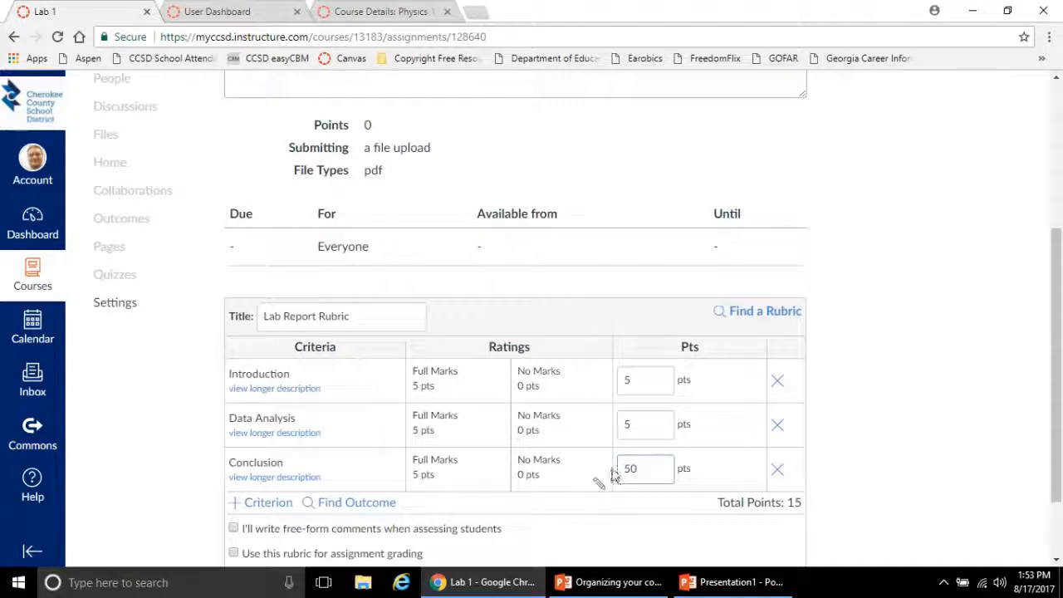
left_click_drag(650, 424, 606, 430)
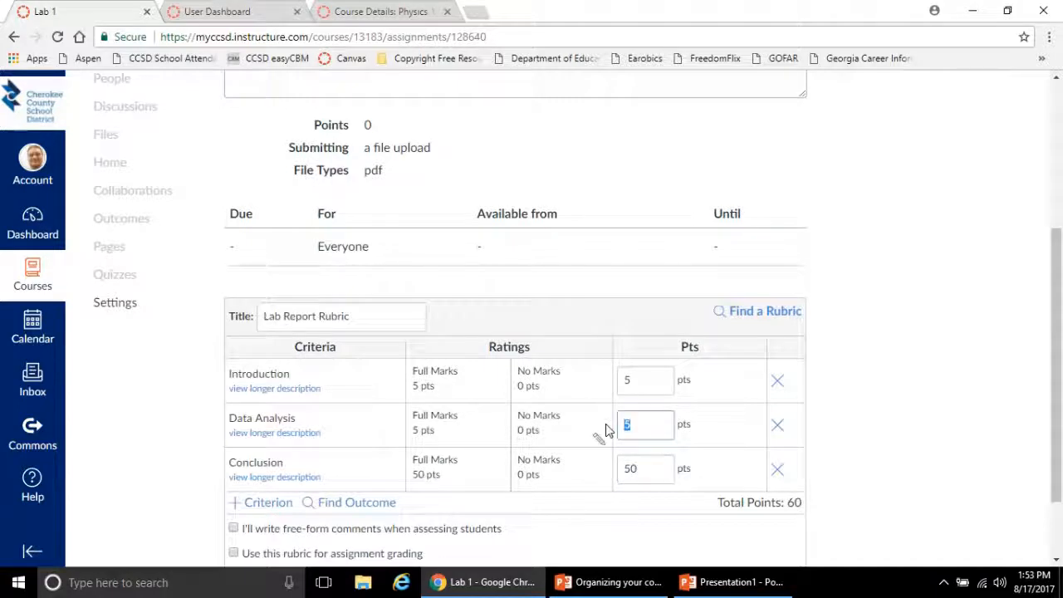
type("25")
left_click_drag(643, 380, 626, 379)
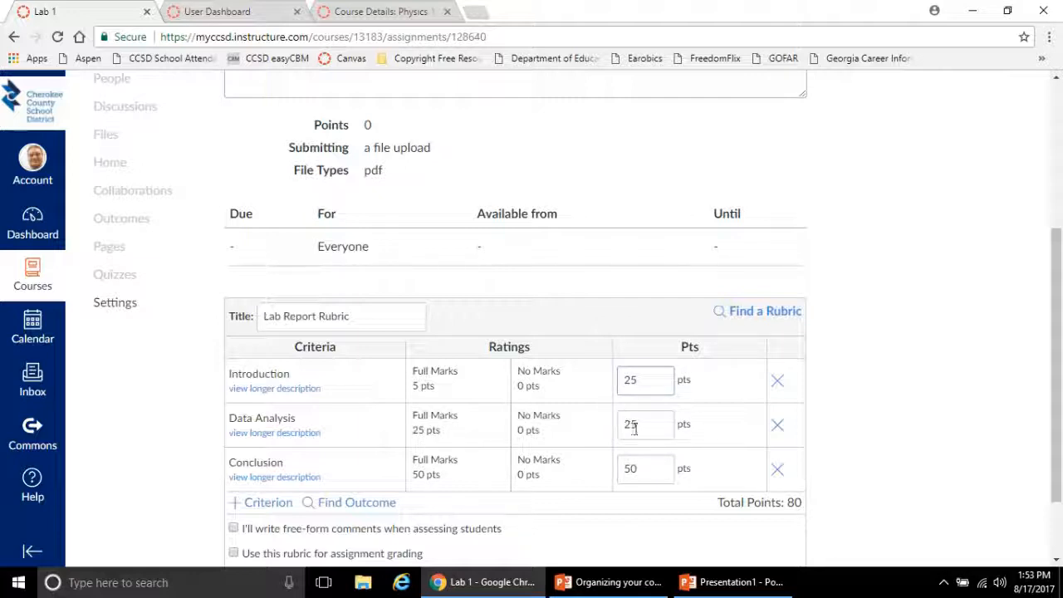
type("25")
left_click(639, 425)
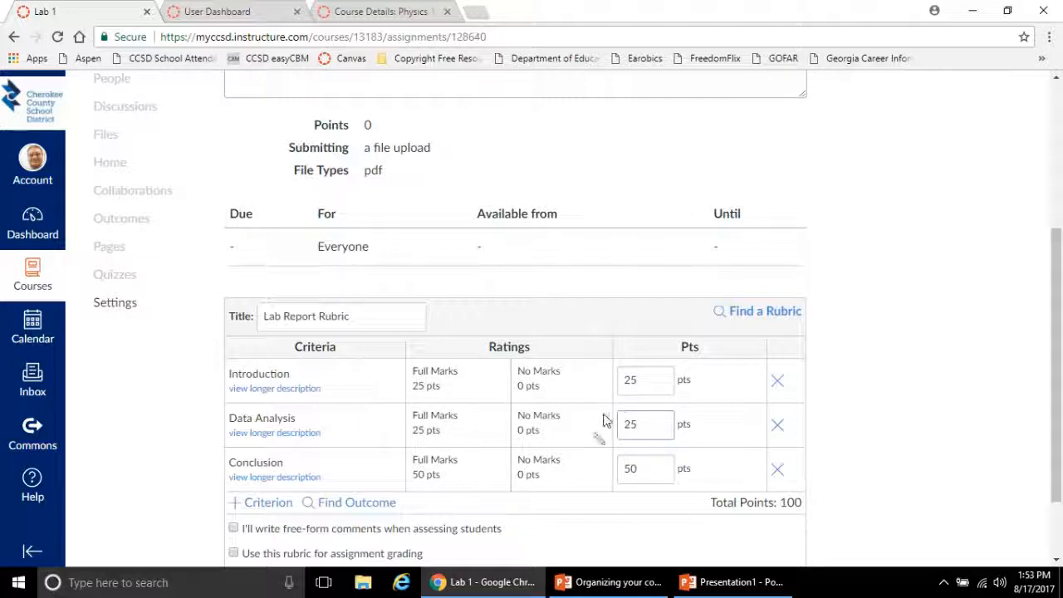
Rename the Full Marks rating to "Expert" for the Introduction, Data Analysis and Conclusion criteria
left_click(482, 395)
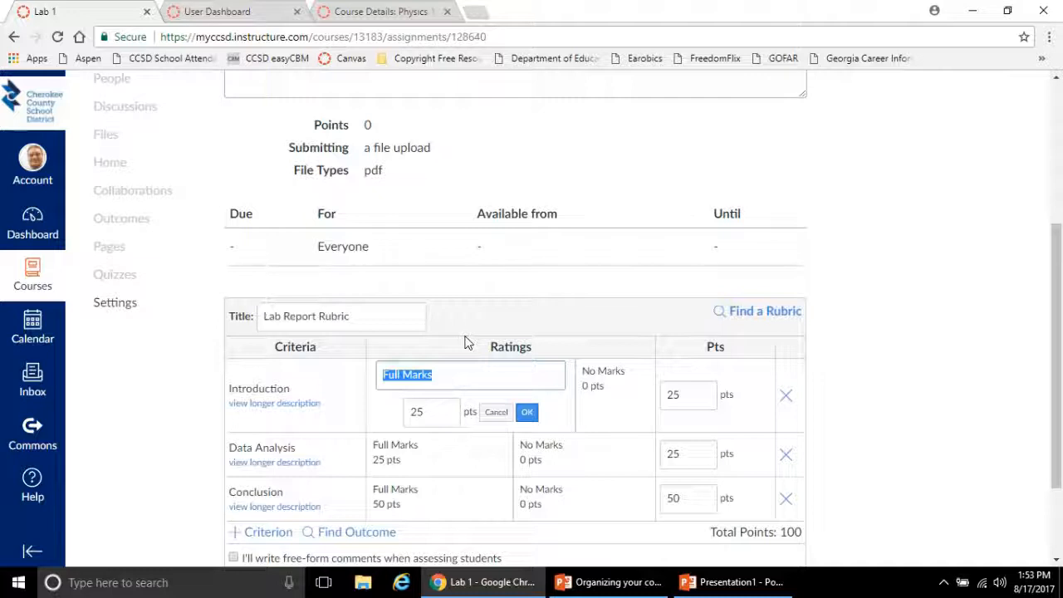
type("Expert")
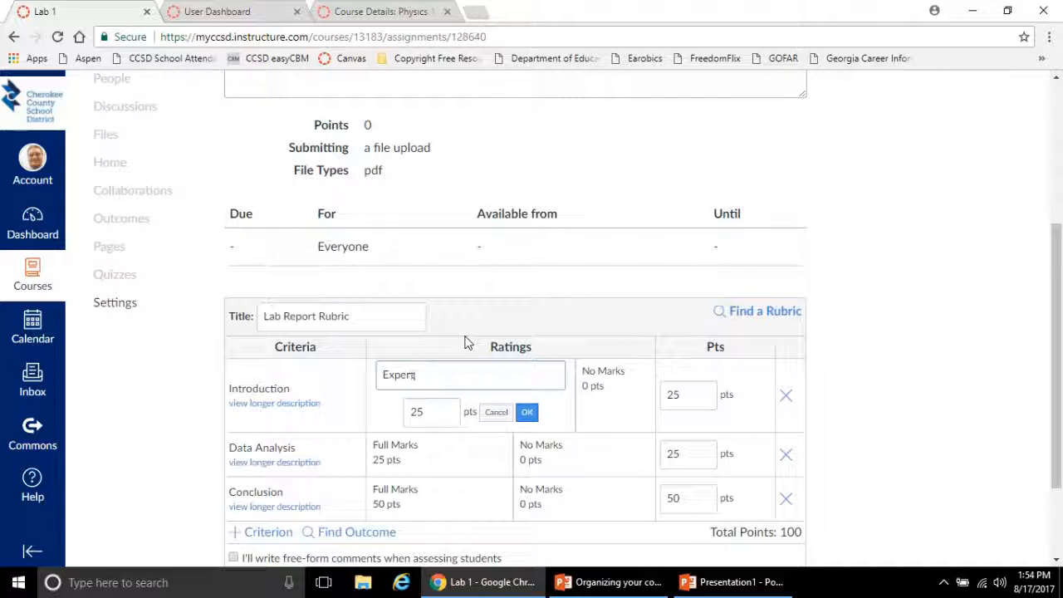
left_click(526, 412)
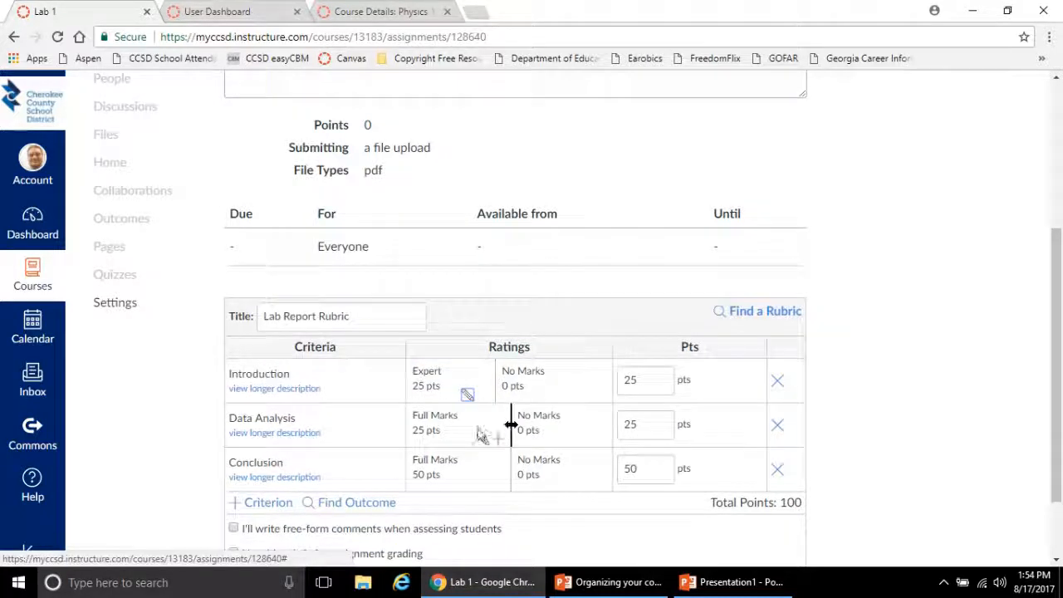
left_click(483, 439)
type("Expert")
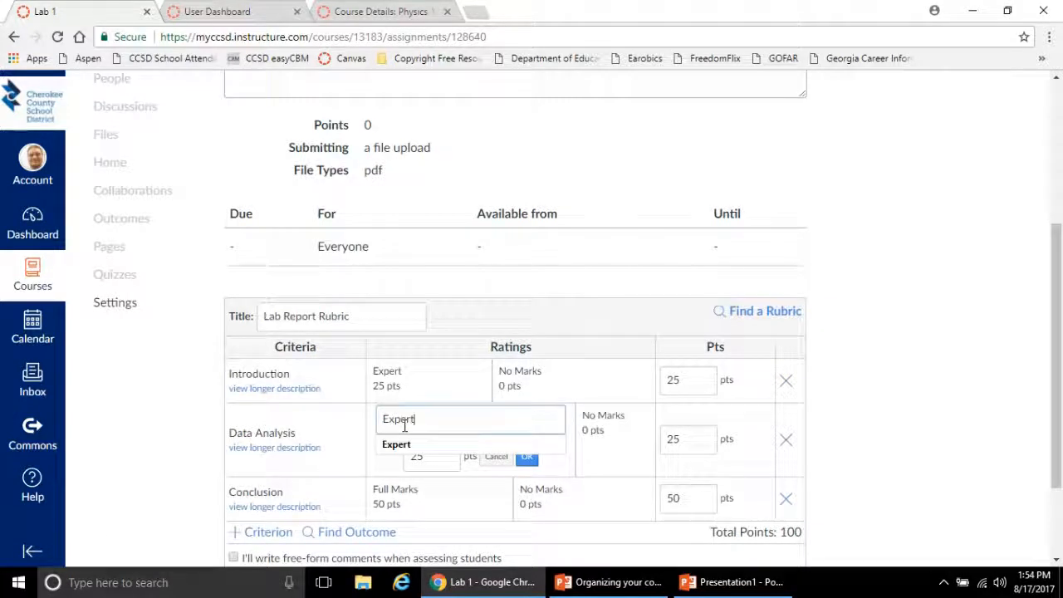
left_click(526, 459)
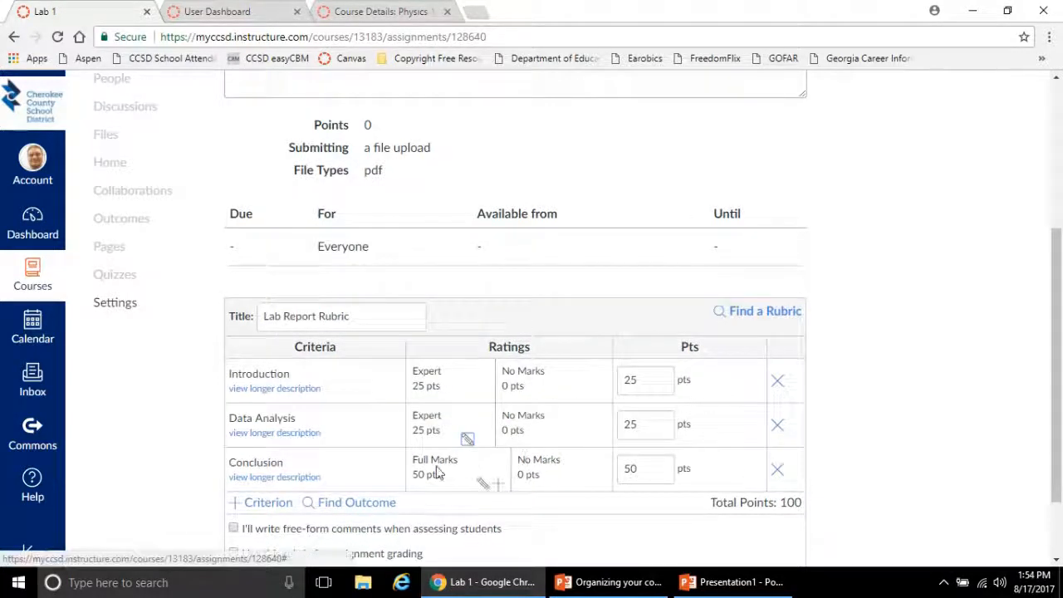
left_click(486, 488)
type("Expert")
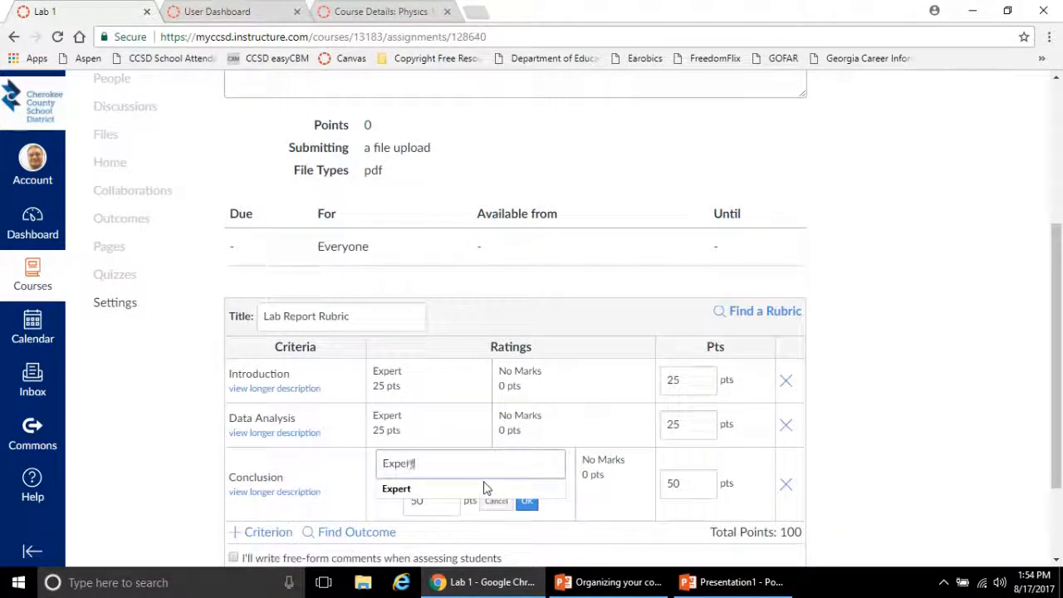
left_click(526, 508)
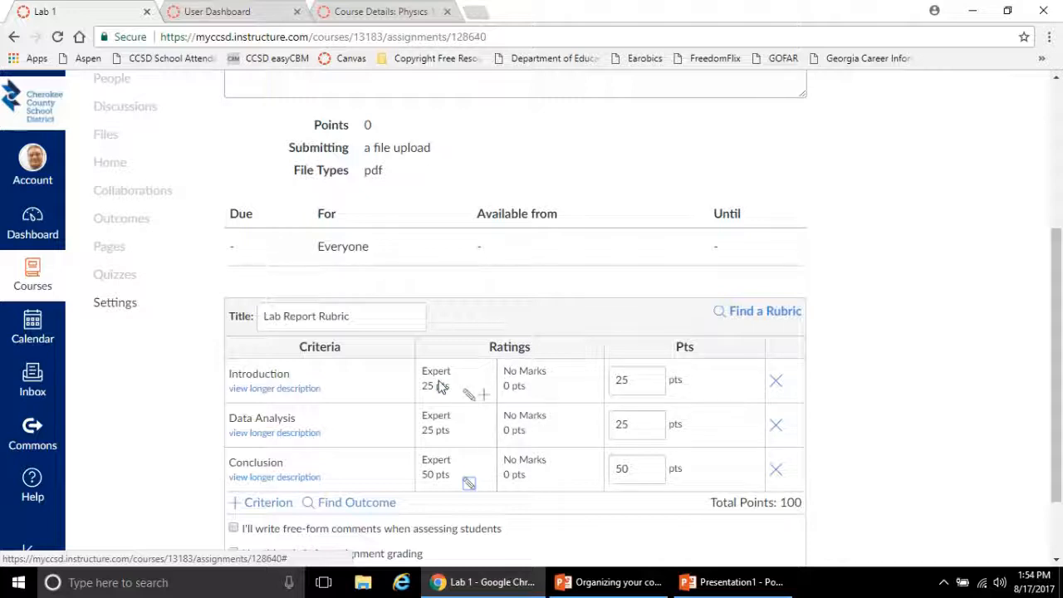
Add a "Proficient" rating worth 20 points between Expert and No Marks in the Introduction criterion
left_click(486, 398)
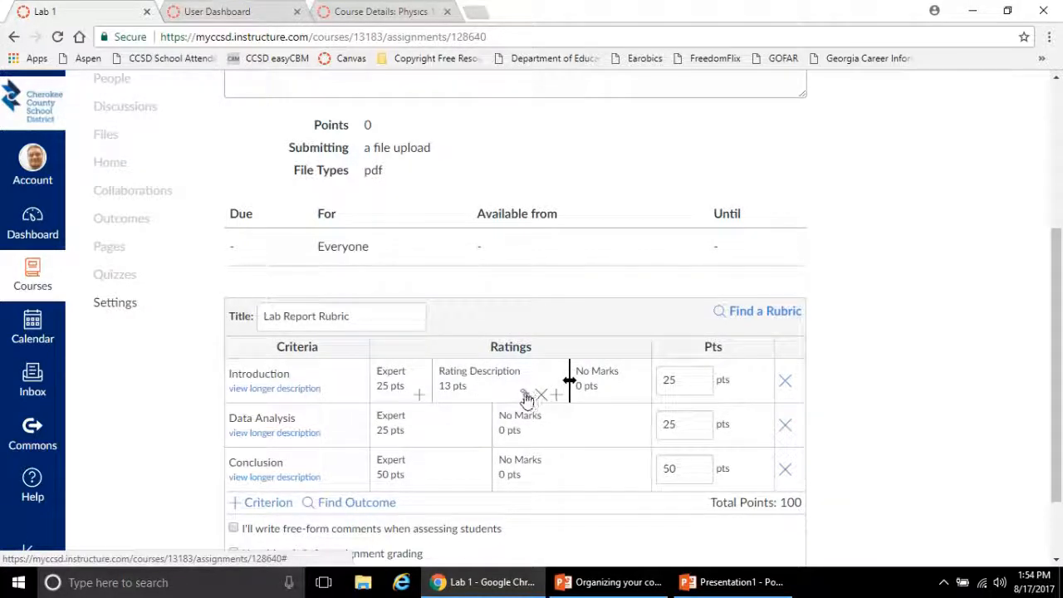
left_click(525, 400)
type("P")
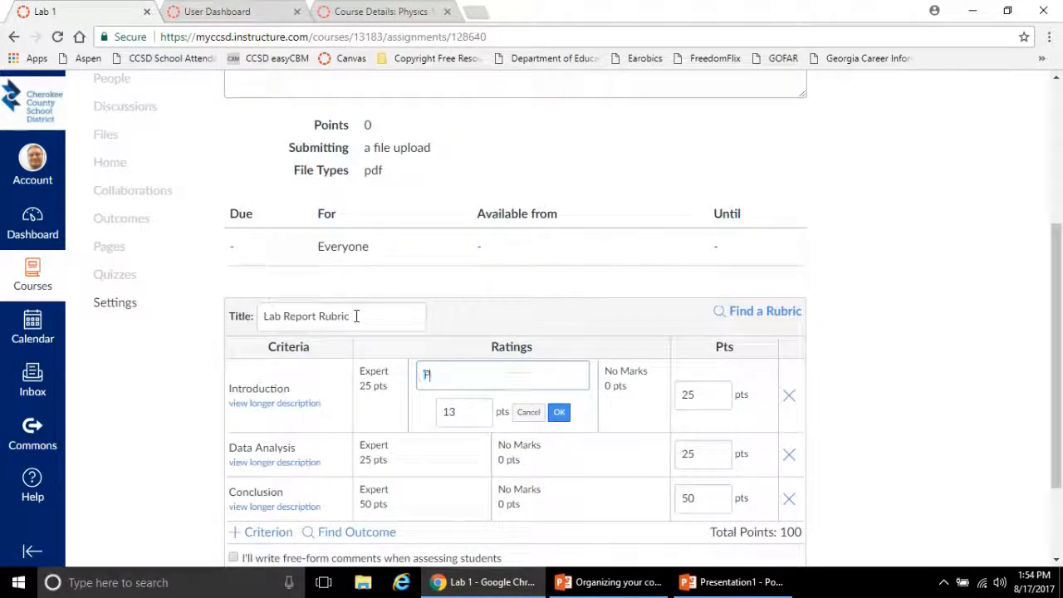
type("rojficient")
left_click(470, 412)
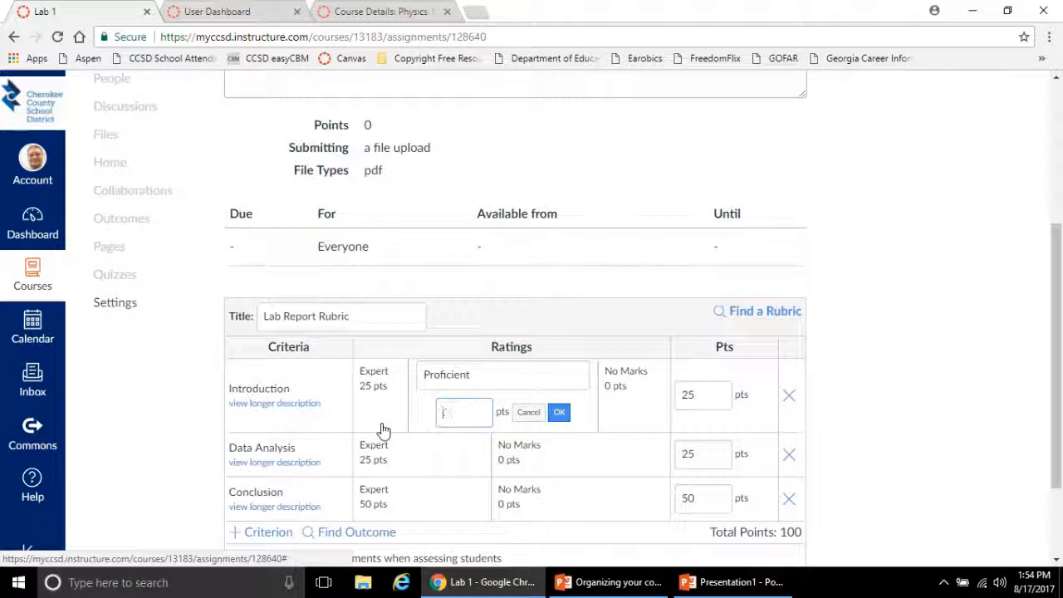
type("20")
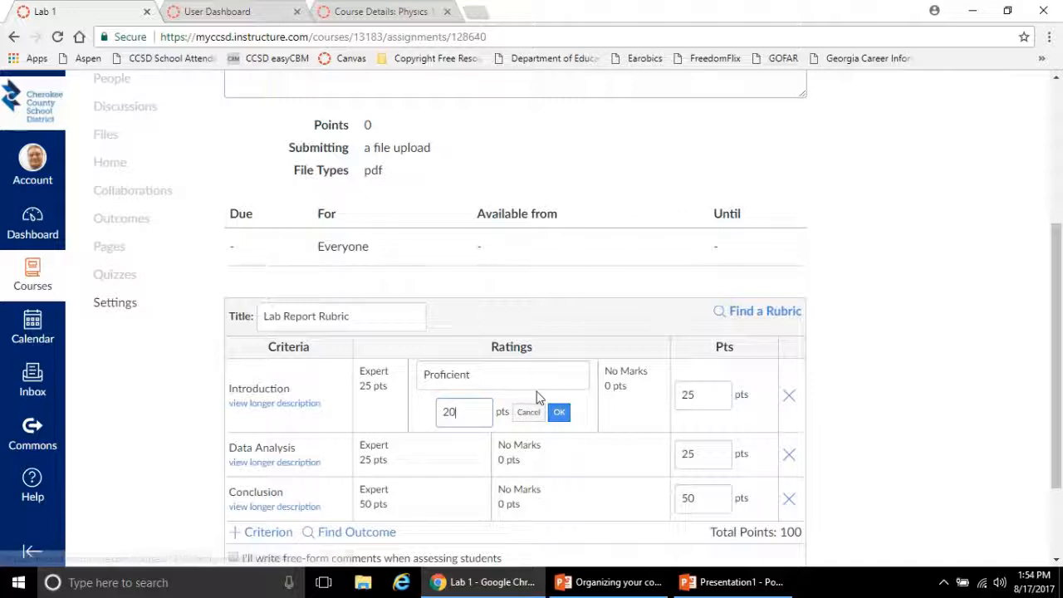
left_click(559, 412)
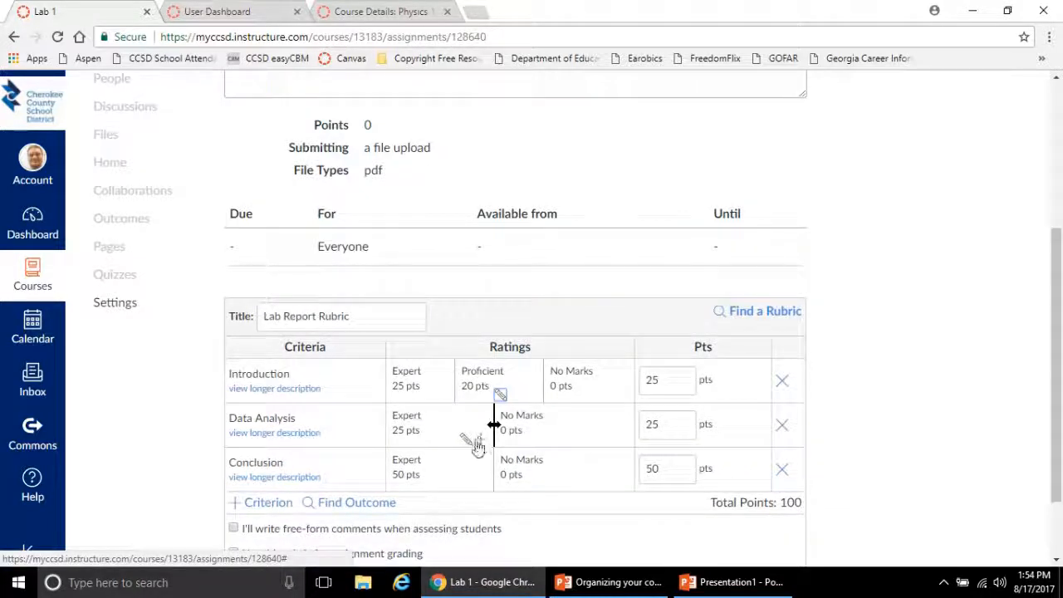
Change the Data Analysis criterion's Expert rating to "Proficient" with 20 points
left_click(466, 443)
type("Proficient")
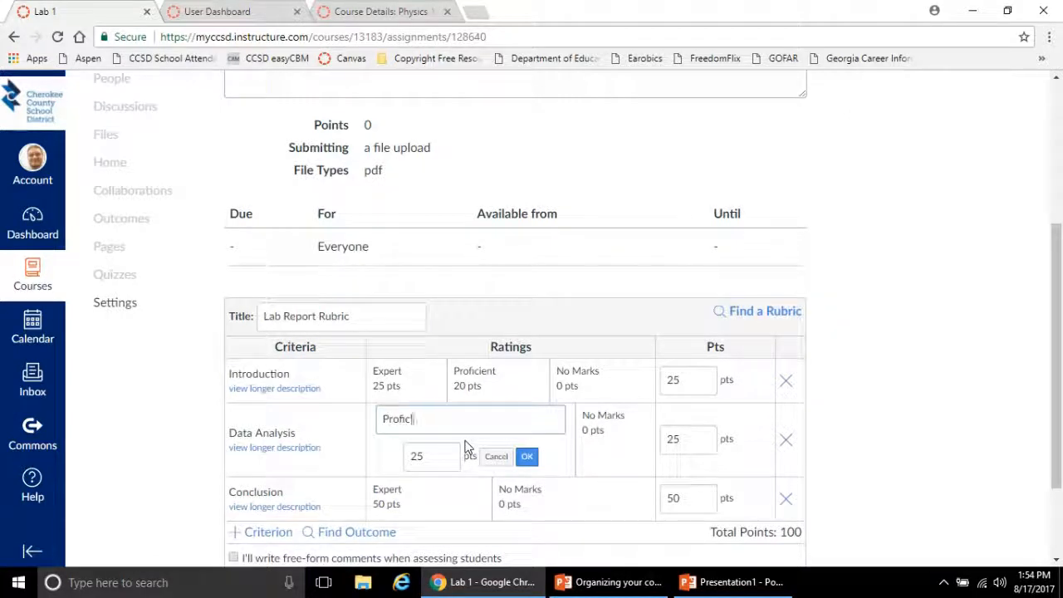
key("Tab")
type("20")
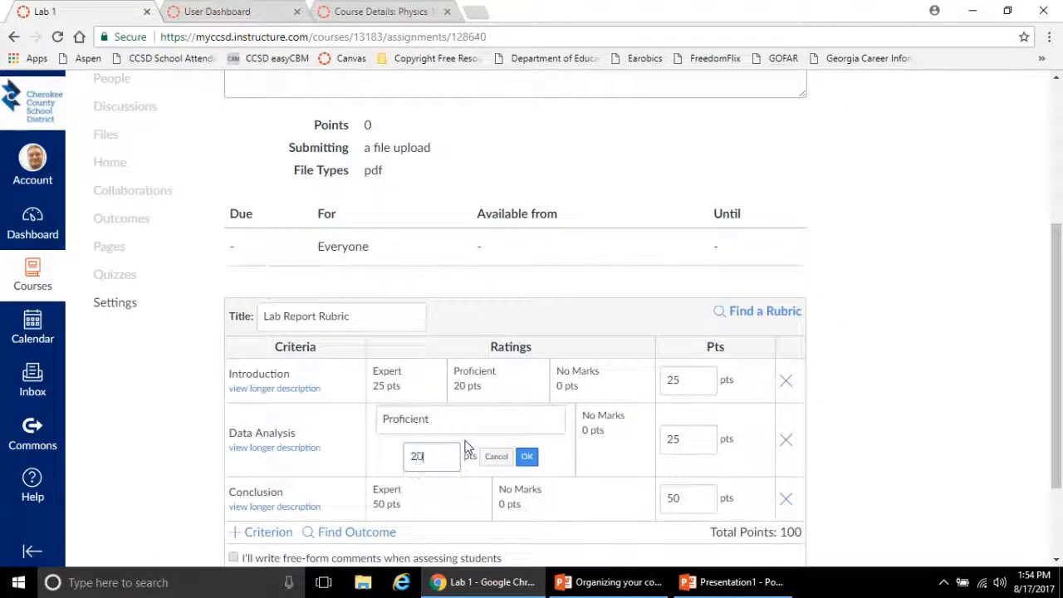
left_click(527, 456)
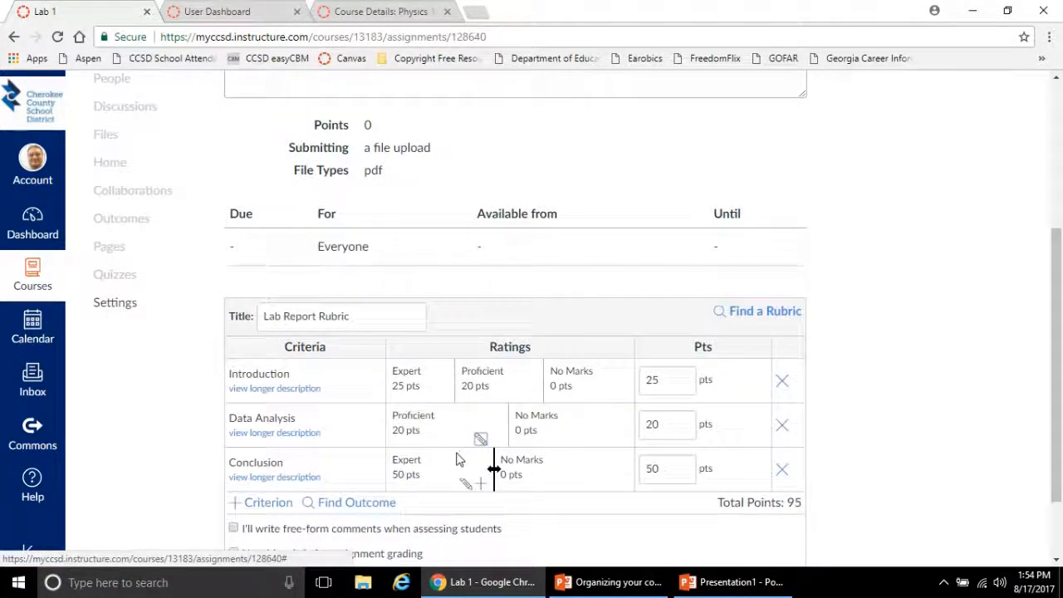
Add a "Proficient" rating worth 40 points between Expert and No Marks in the Conclusion criterion
left_click(464, 486)
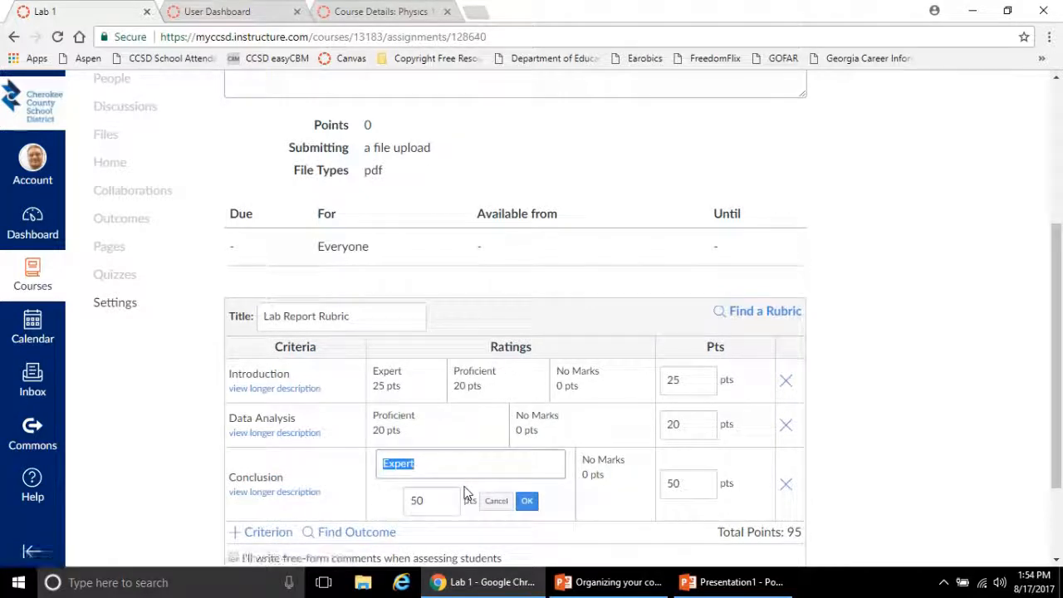
left_click(526, 502)
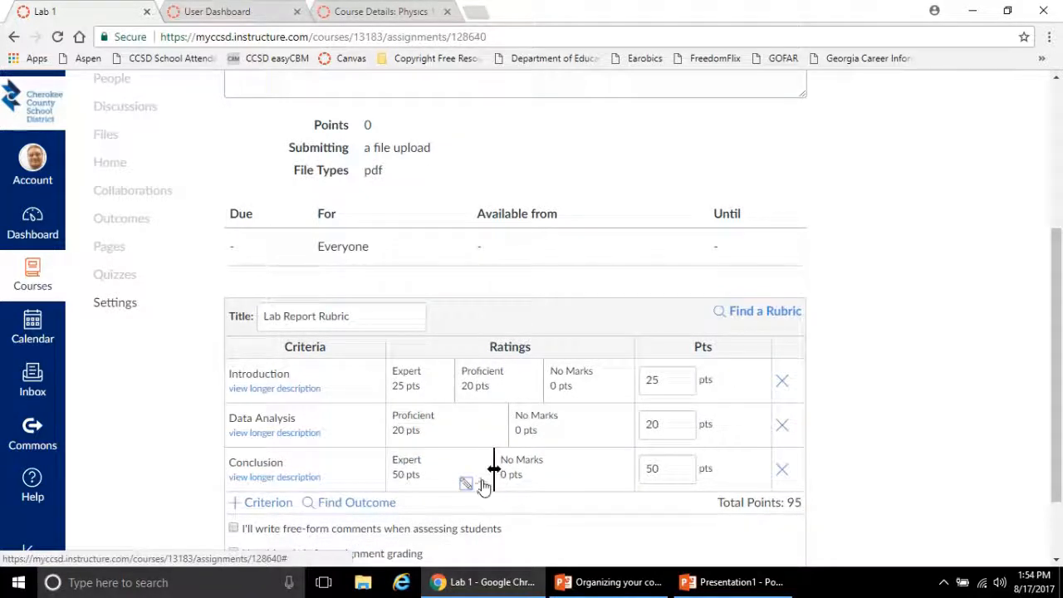
left_click(484, 488)
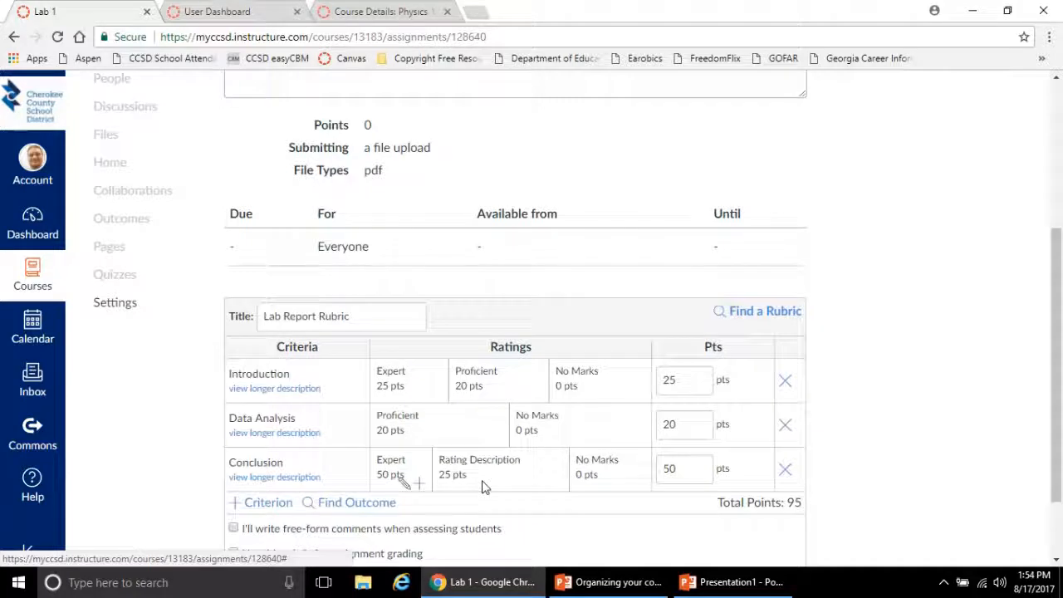
left_click(526, 484)
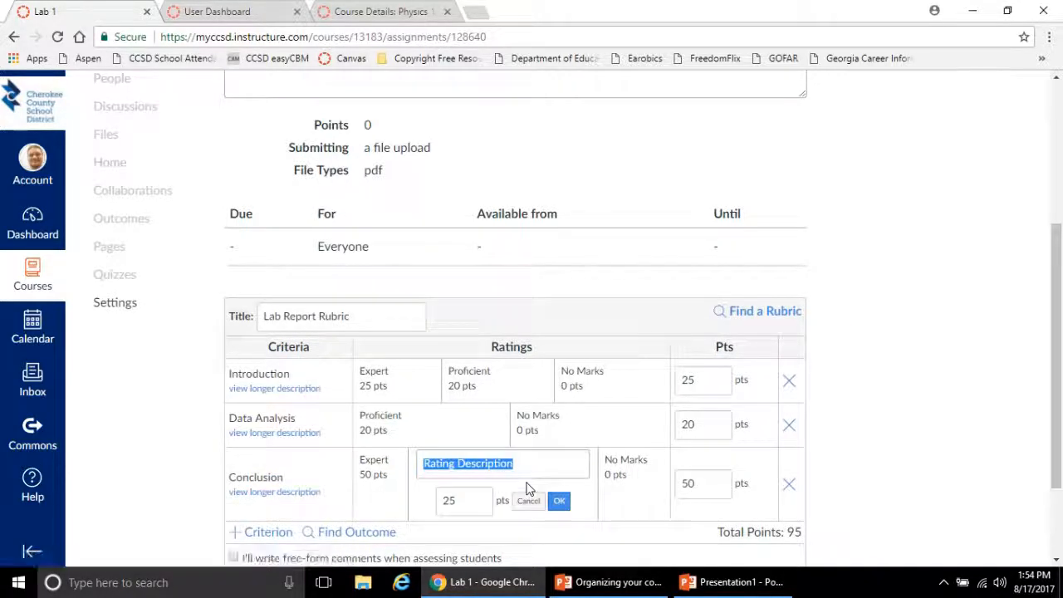
type("Proficient")
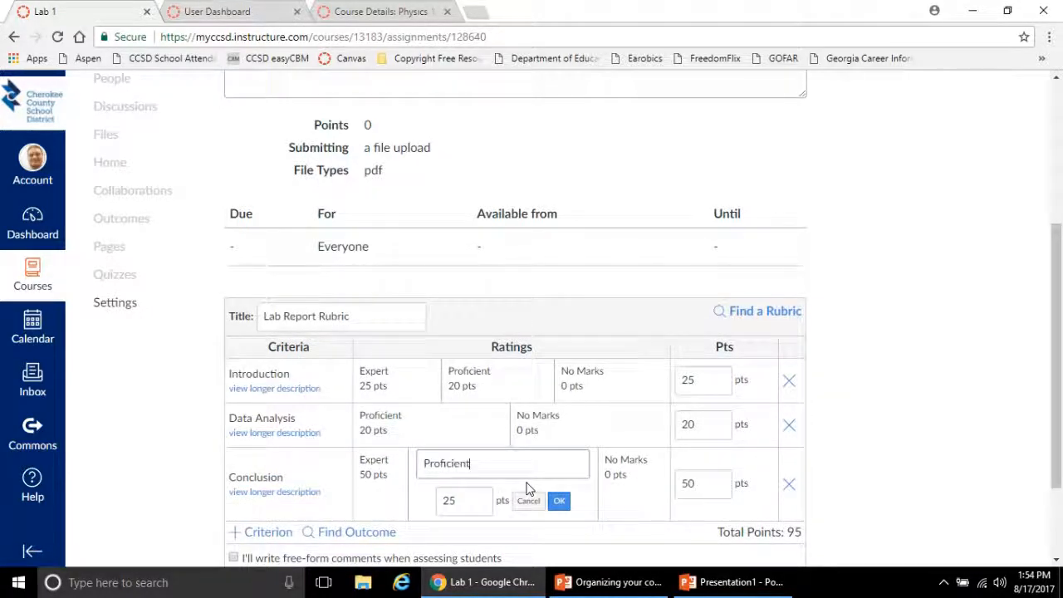
left_click(479, 501)
key("BackSpace")
key("BackSpace")
type("40")
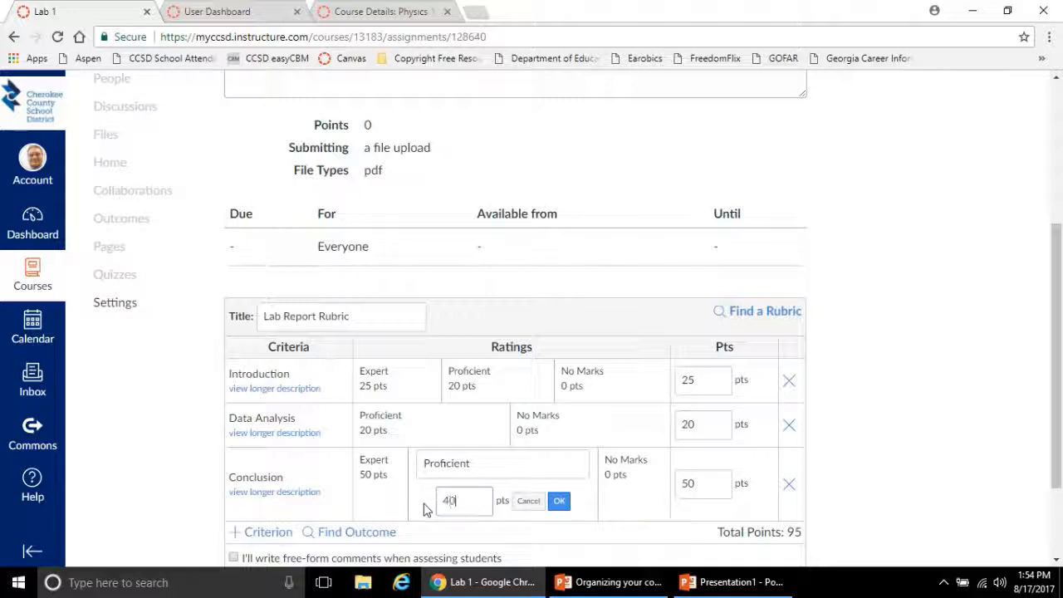
left_click(559, 500)
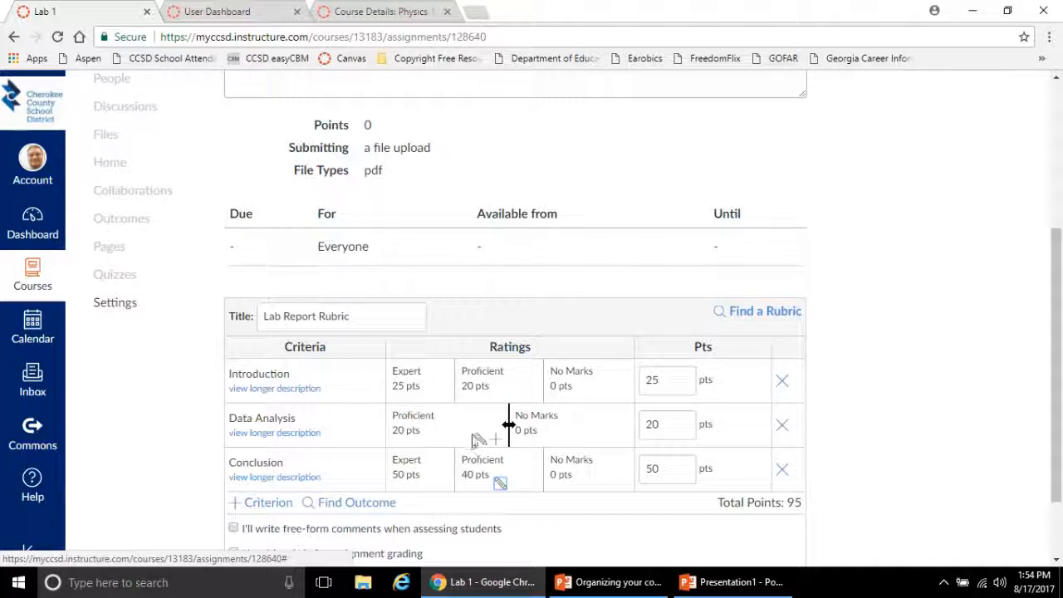
Change the Data Analysis criterion's Proficient rating to "Expert" with 25 points
left_click(480, 441)
type("Expert")
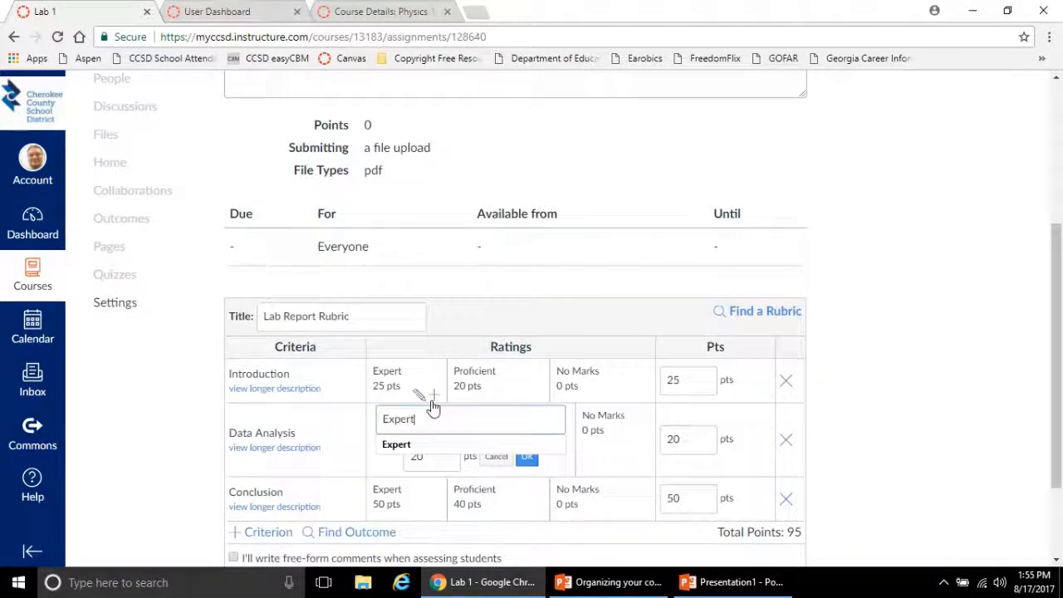
left_click(433, 457)
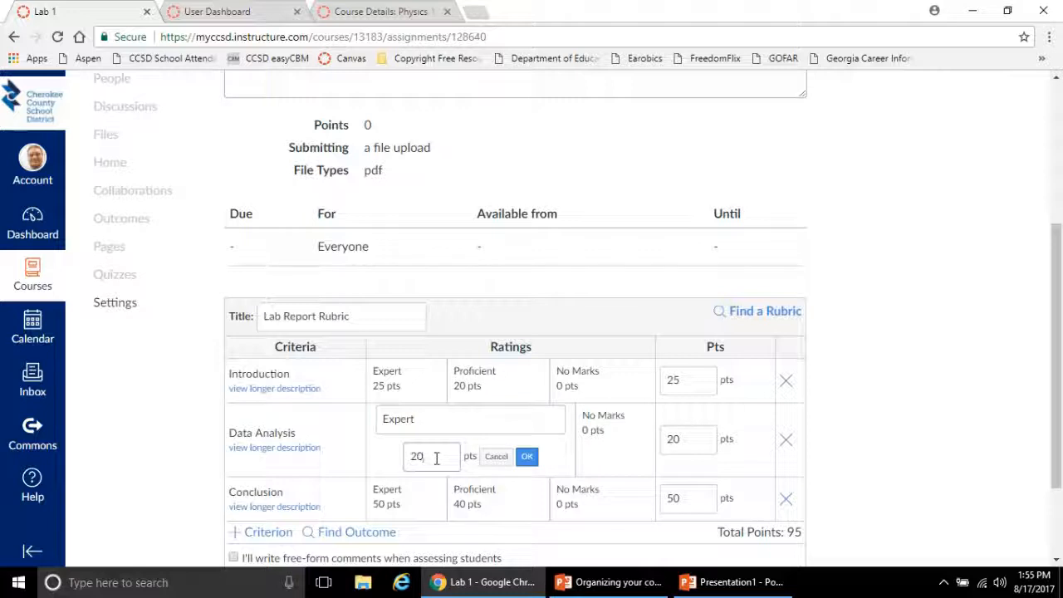
left_click_drag(445, 449, 413, 443)
type("25")
left_click(526, 456)
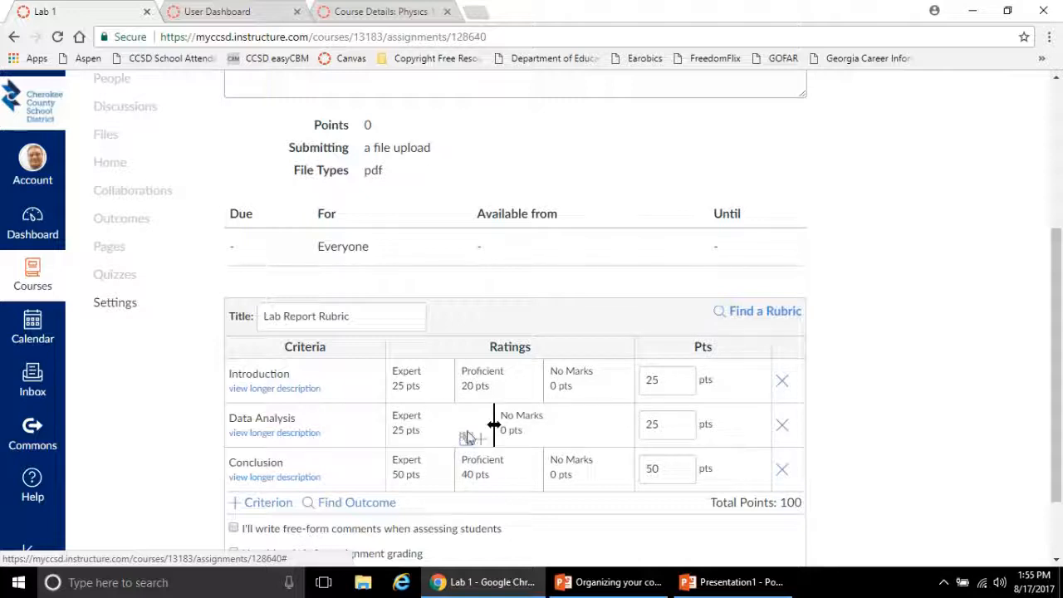
Add a "Proficient" rating worth 20 points between Expert and No Marks in the Data Analysis criterion
left_click(484, 444)
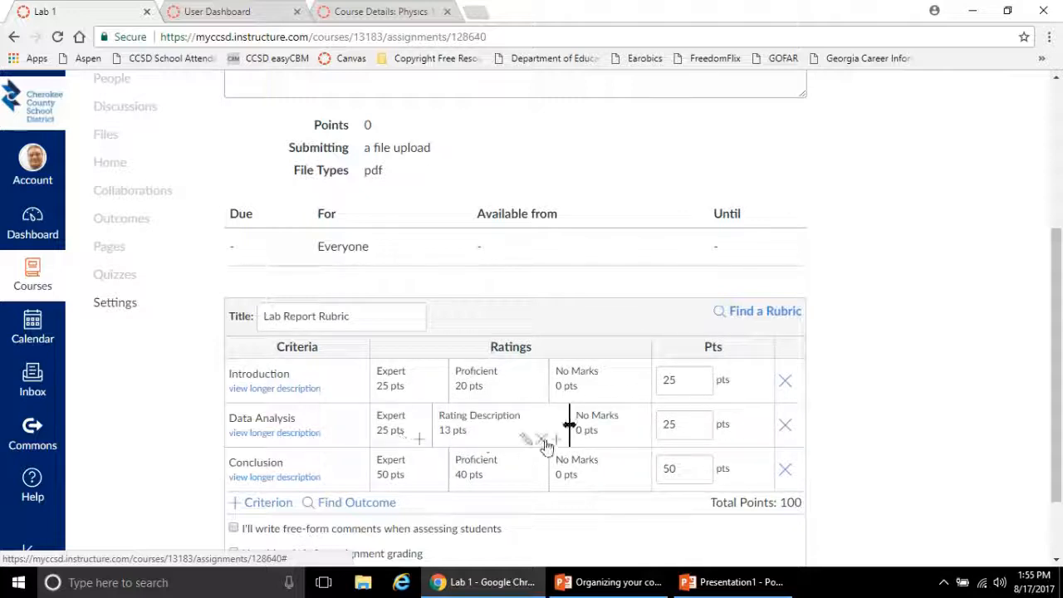
left_click(527, 442)
type("Proficient")
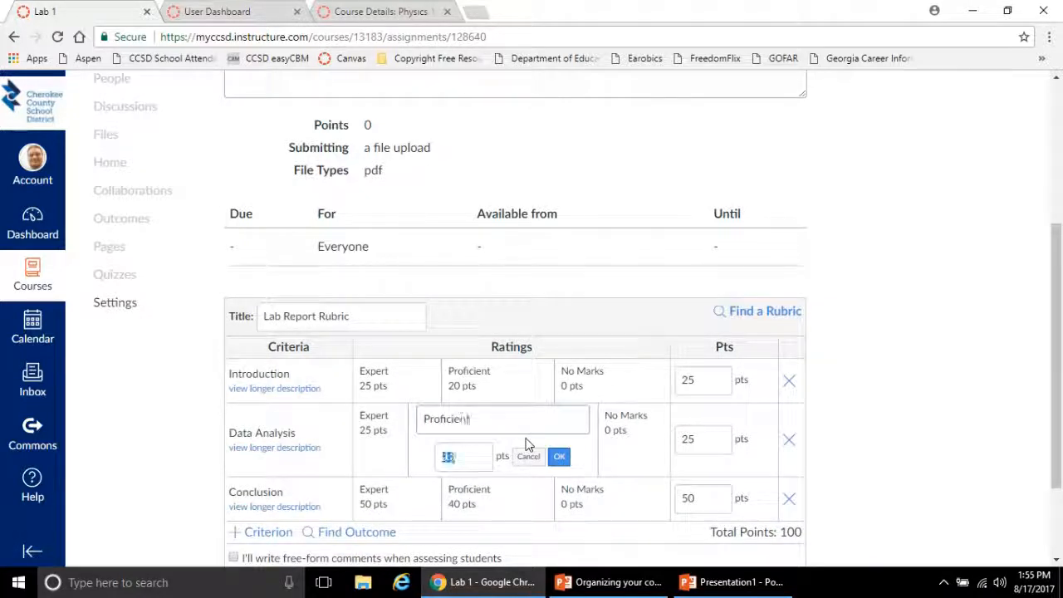
key("Tab")
type("20")
left_click(558, 456)
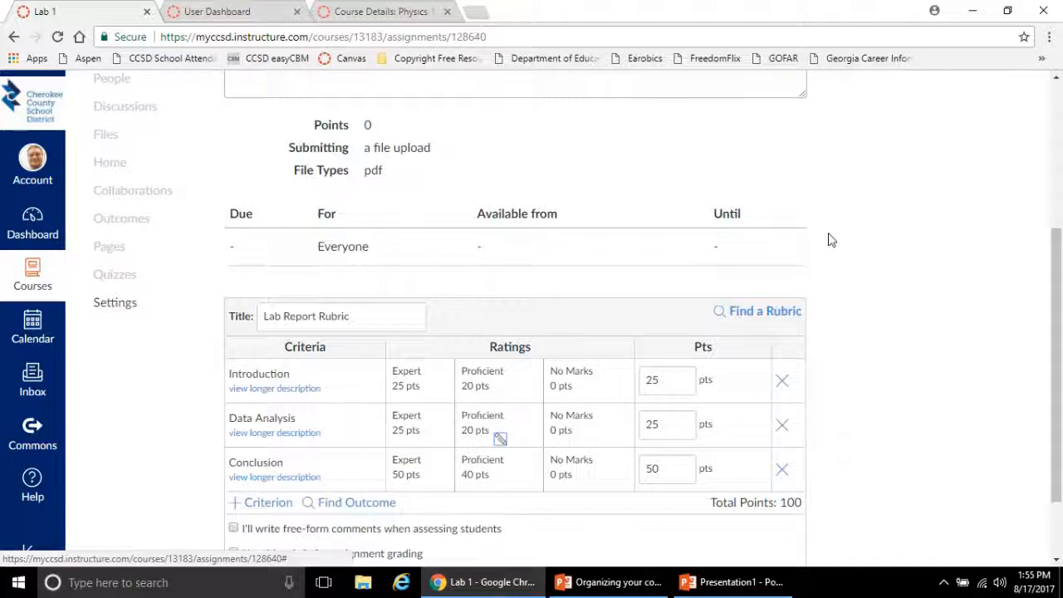
Create the rubric with its use for assignment grading enabled, and change the assignment points to match the rubric
left_click_drag(1056, 242, 1056, 292)
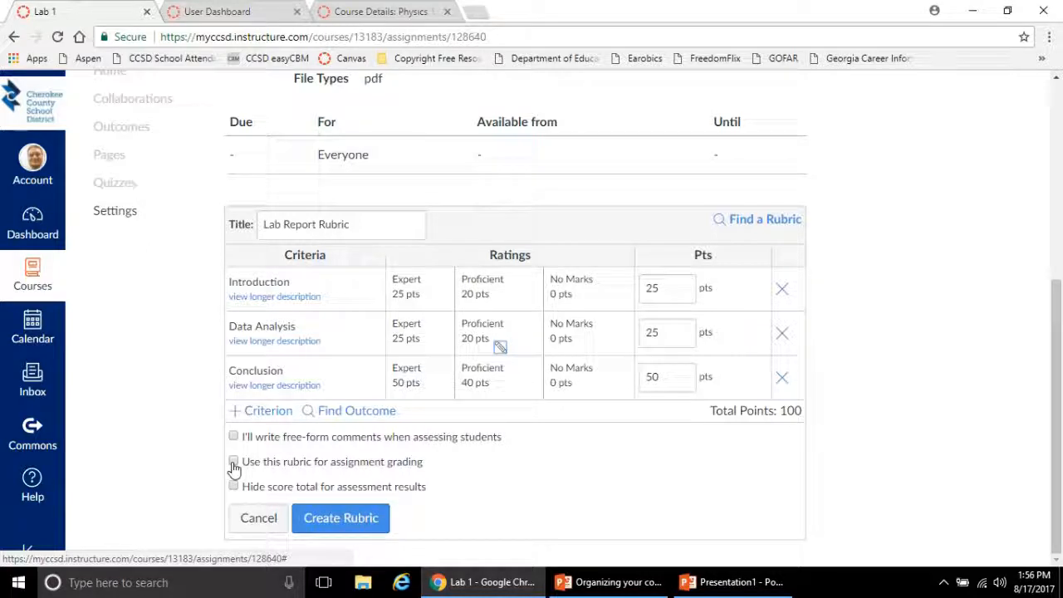
left_click(234, 467)
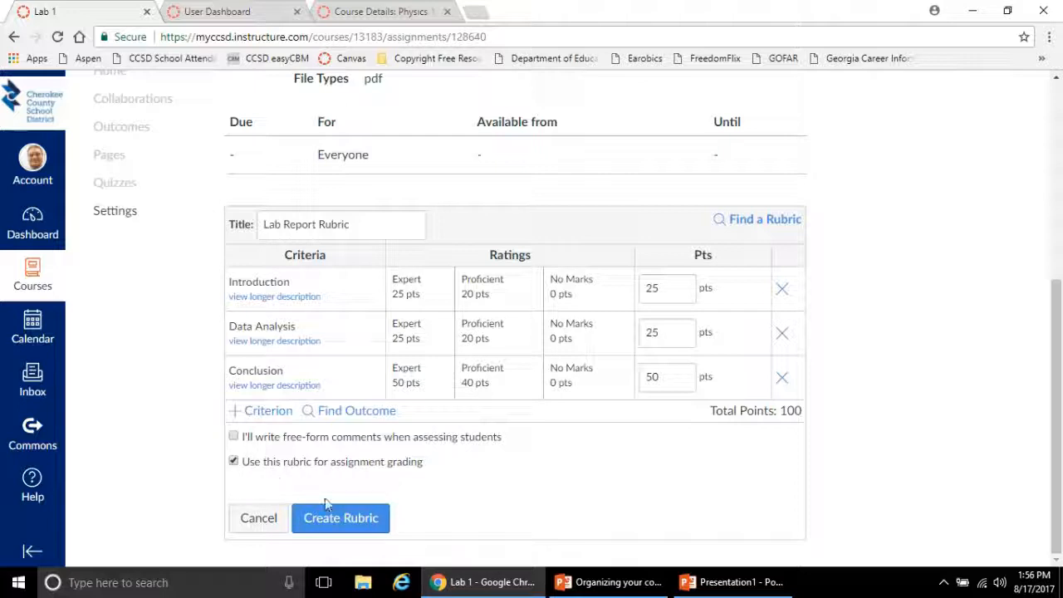
left_click(339, 517)
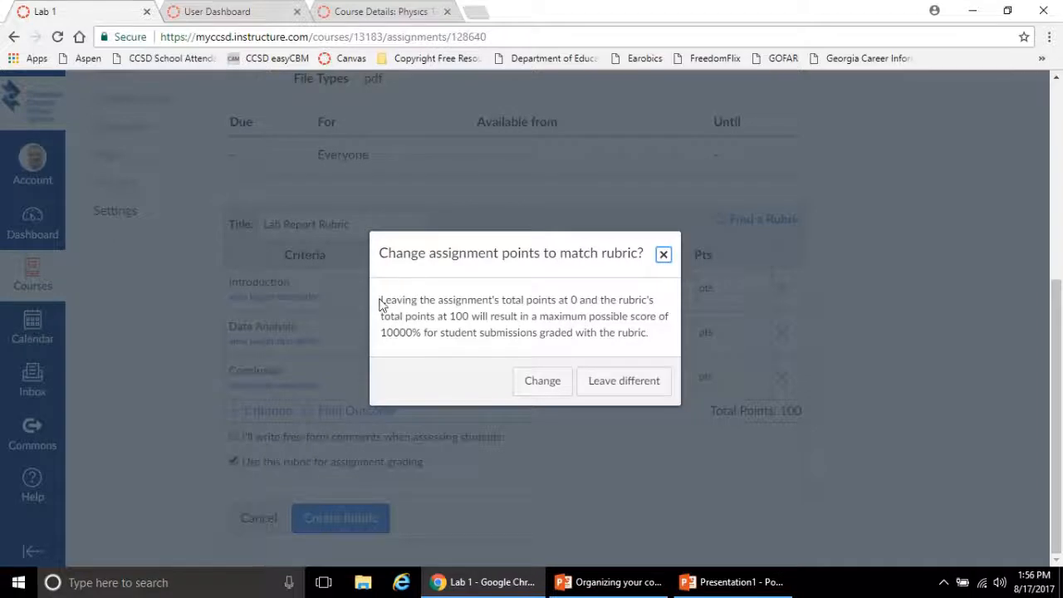
left_click_drag(380, 300, 570, 300)
left_click(547, 296)
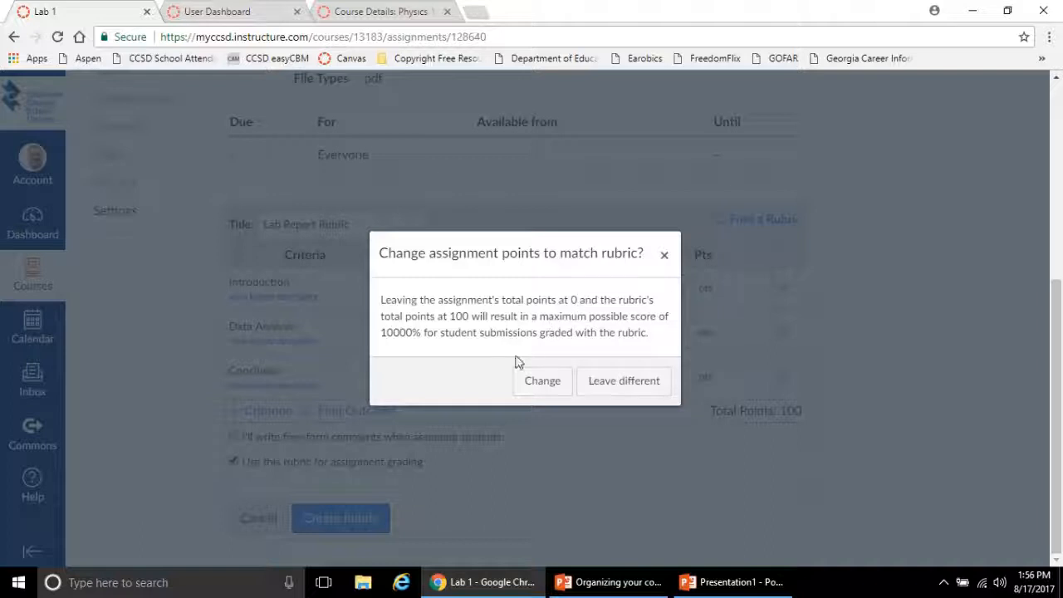
left_click(531, 382)
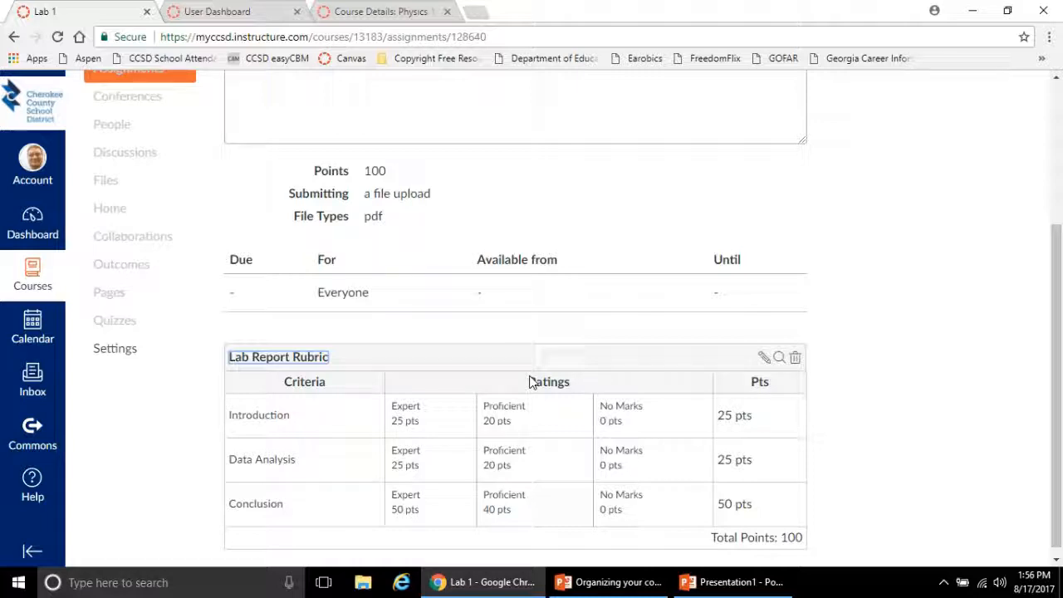
Review the Lab 1 assignment's points and rubric, and open the course's Assignments list in a separate browser tab
scroll(529, 379, "up", 3)
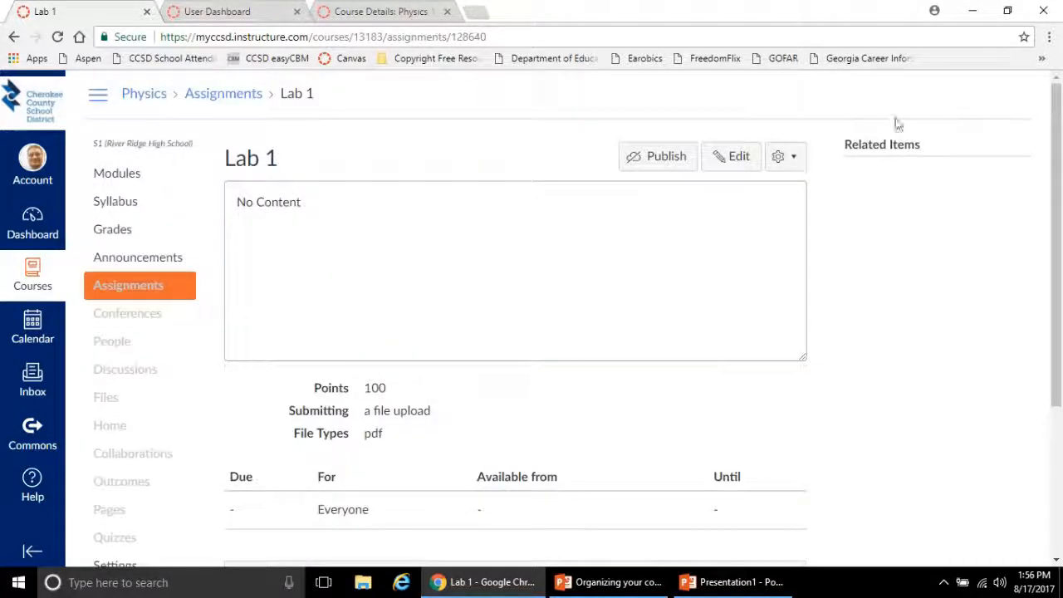
scroll(1027, 225, "down", 3)
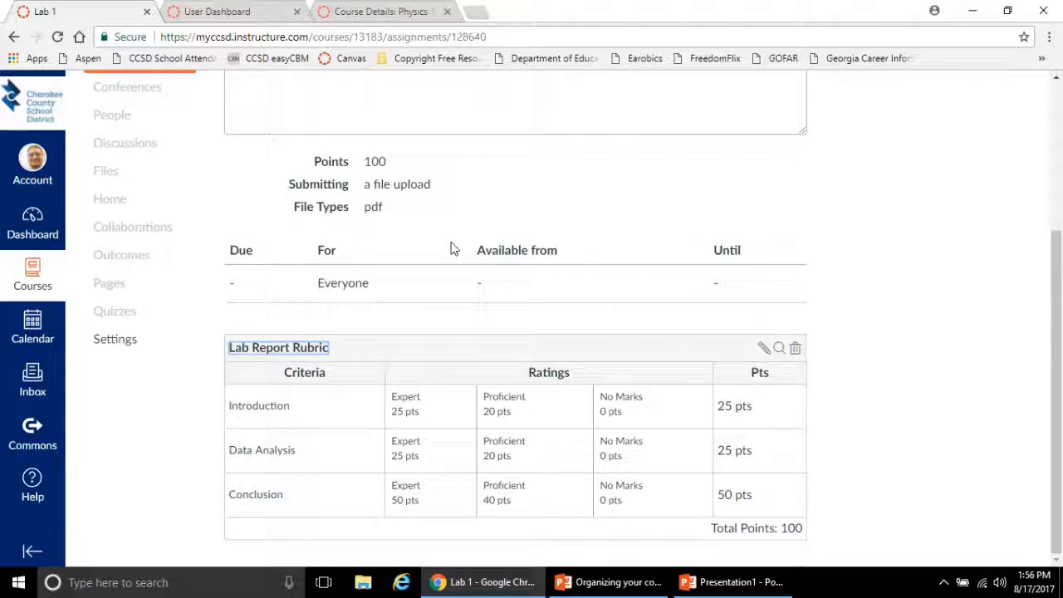
scroll(453, 249, "up", 3)
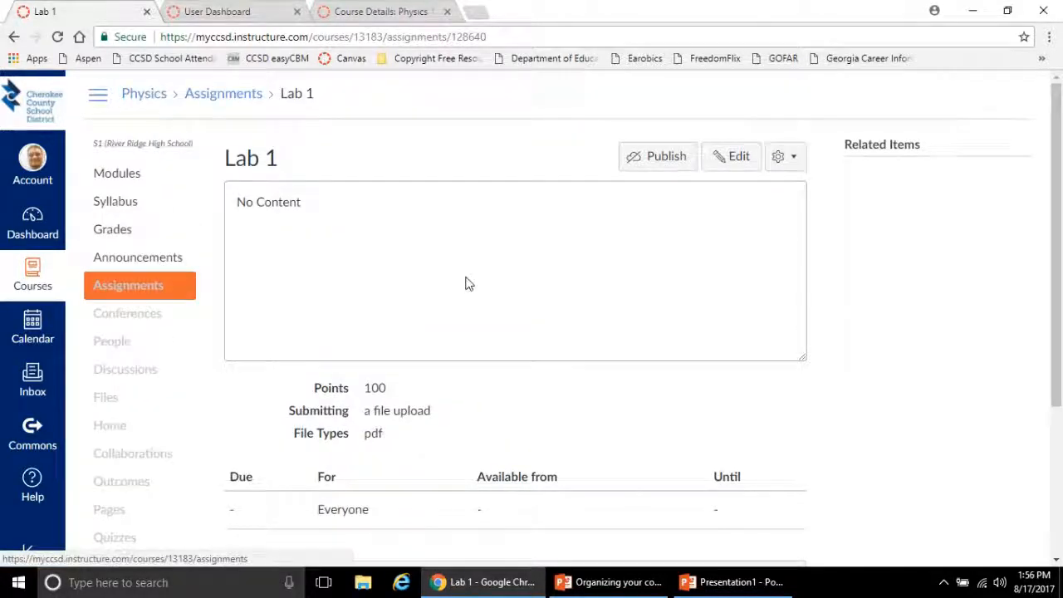
scroll(465, 284, "down", 3)
scroll(468, 284, "up", 3)
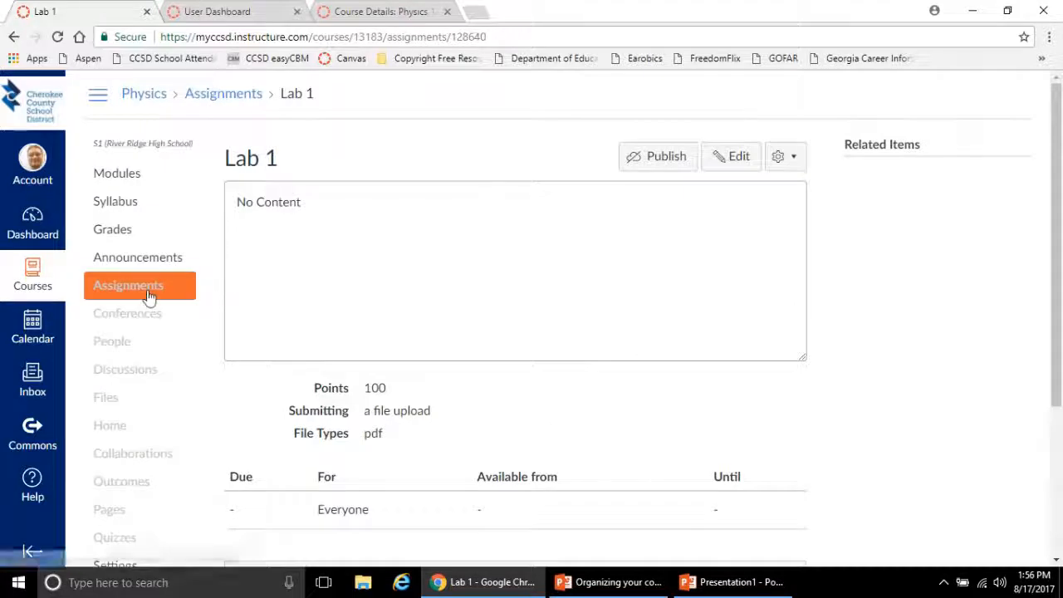
right_click(149, 297)
left_click(168, 302)
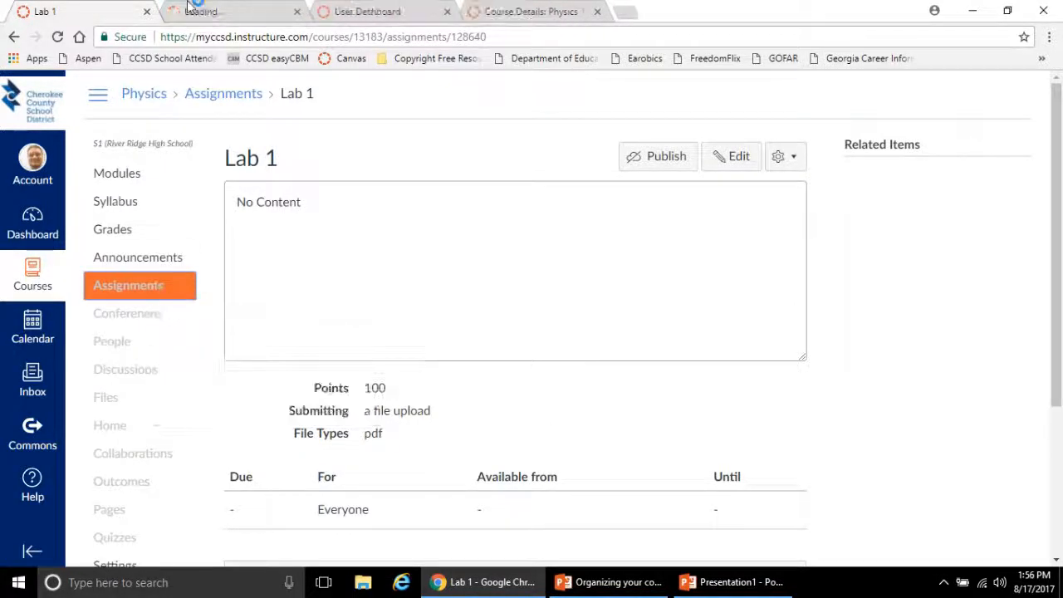
left_click(222, 10)
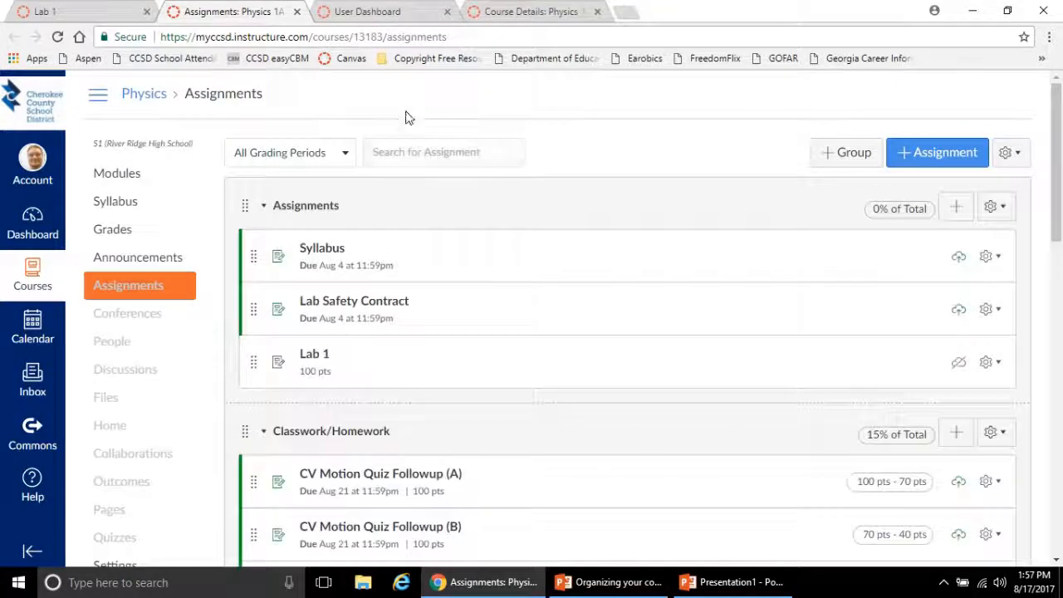
Open the "Lab 3 - How Can Friction be Modeled?" assignment and view its Lab Rubric (Full)
scroll(391, 340, "down", 10)
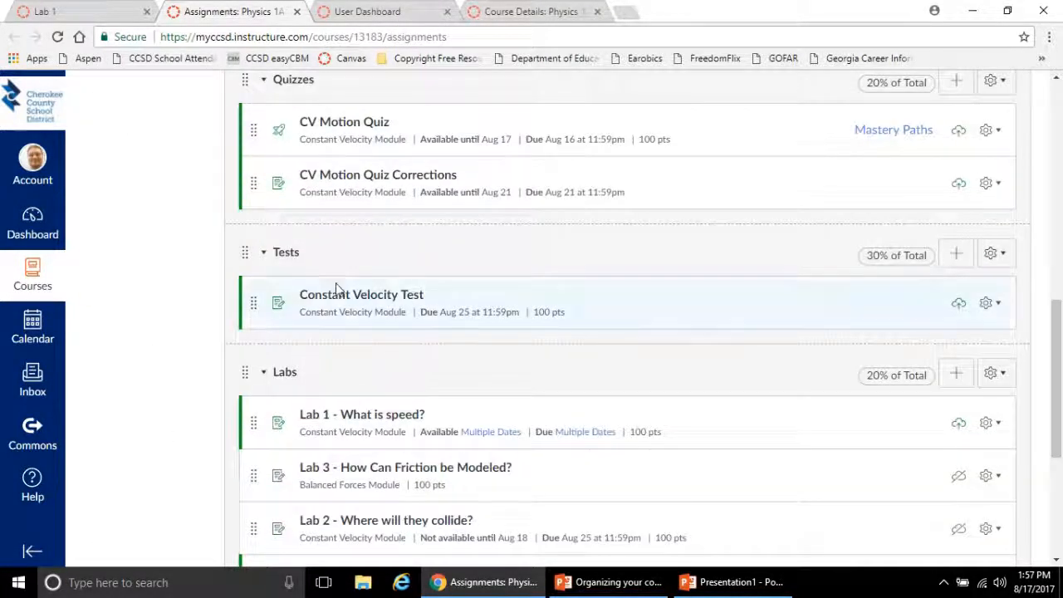
left_click(352, 472)
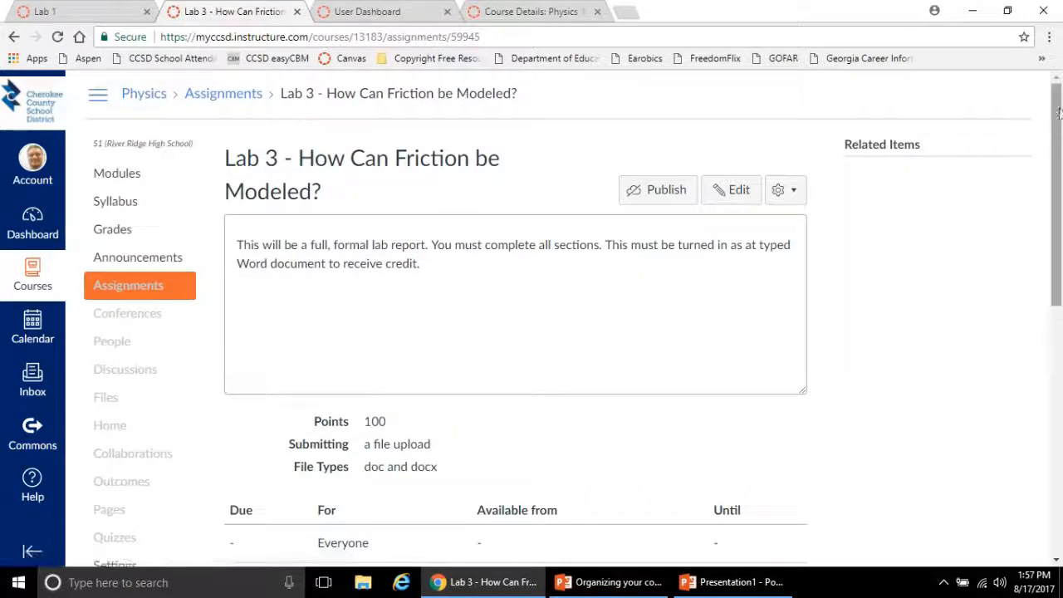
left_click_drag(1048, 109, 1037, 325)
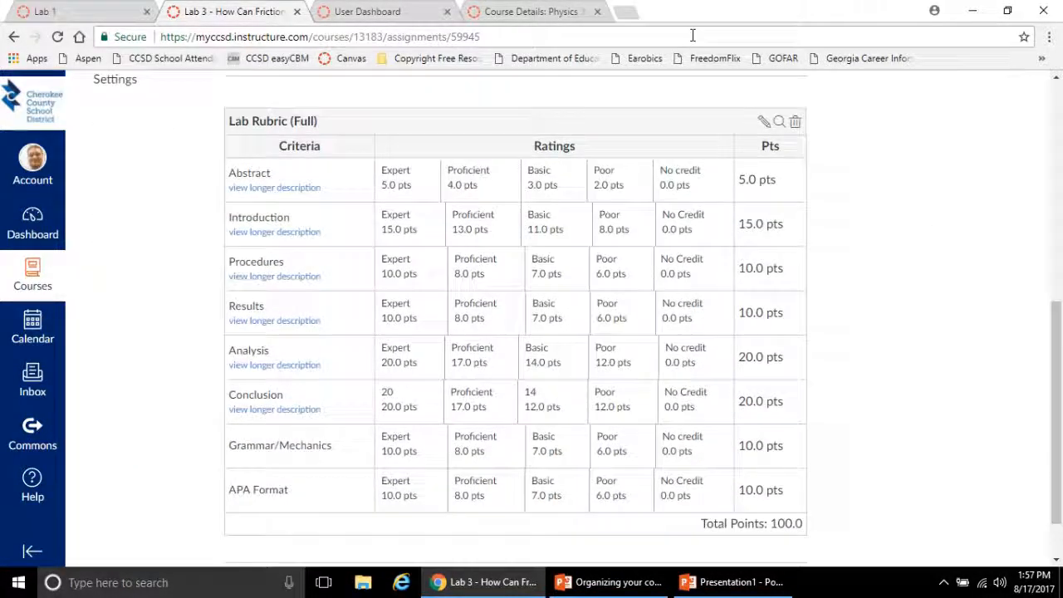
Preview the Lab Report Rubric through Find a Rubric while editing Lab 3's rubric, and close the Lab 3 page without saving
left_click(764, 123)
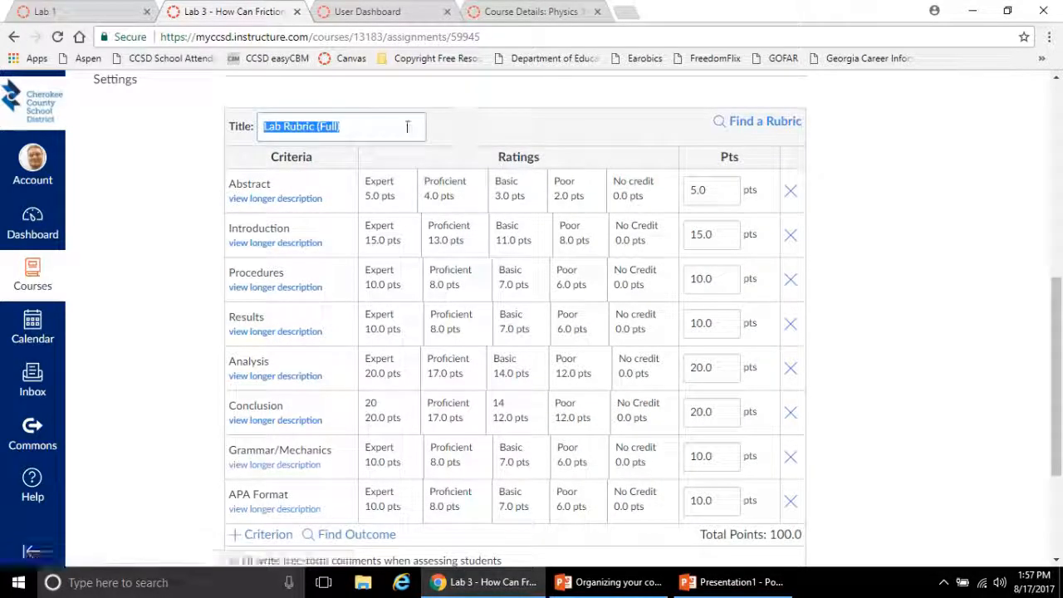
left_click(783, 121)
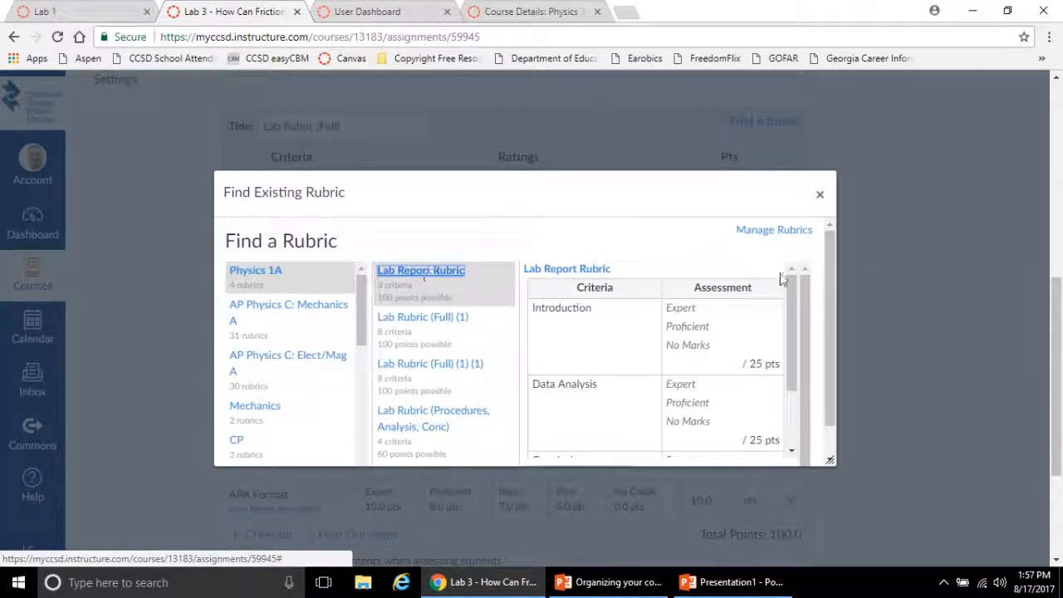
mouse_move(791, 289)
left_mouse_down()
mouse_move(789, 338)
mouse_move(790, 278)
mouse_move(791, 292)
left_mouse_up()
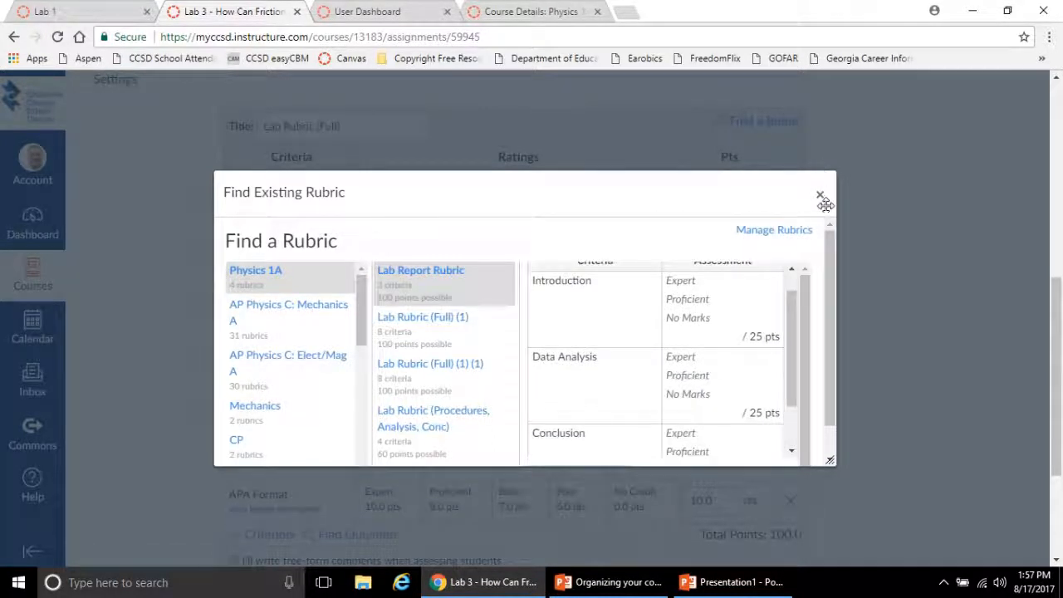
left_click(821, 198)
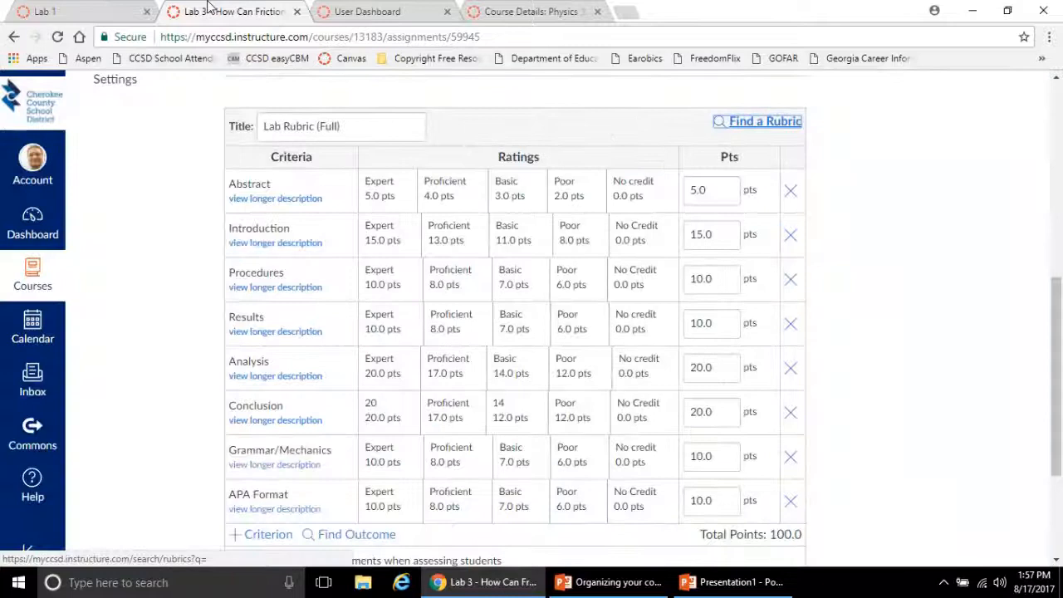
left_click(296, 12)
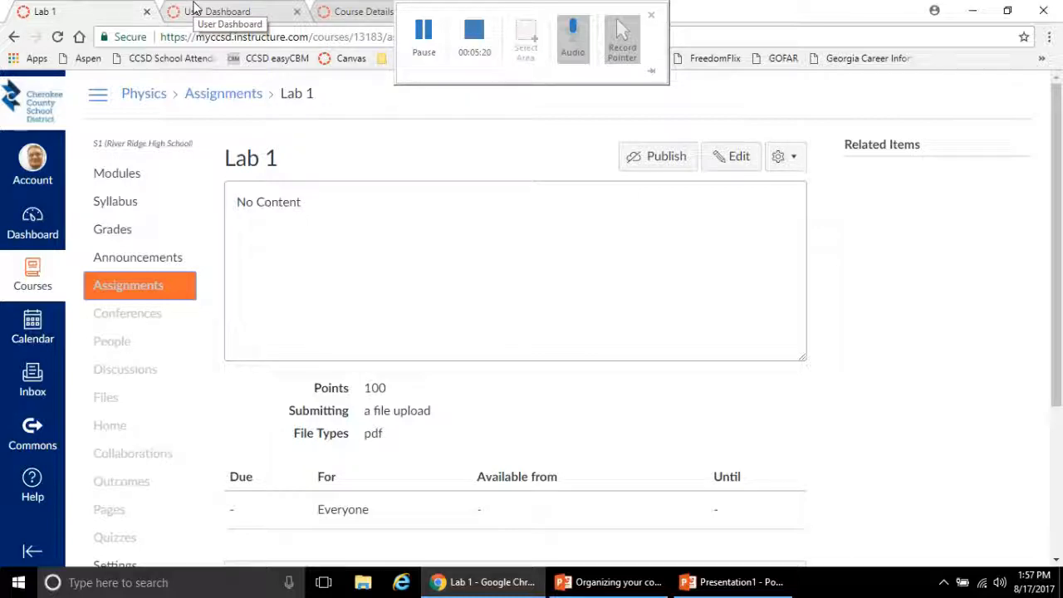
Open "Lab 1 - What is speed?" for grading from the dashboard's to-do list and review the student list's grading status
left_click(32, 239)
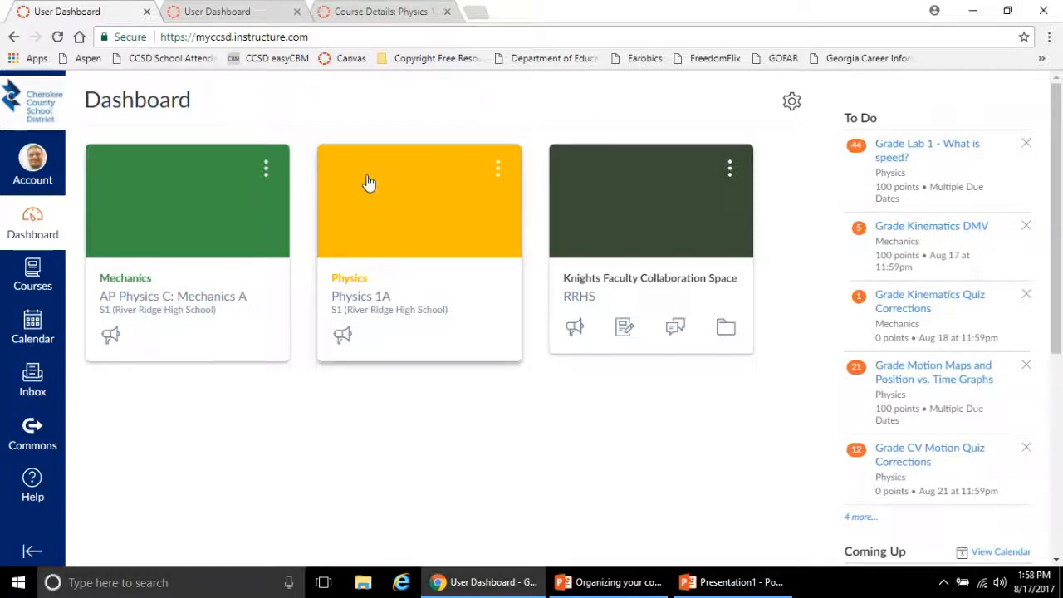
left_click(894, 156)
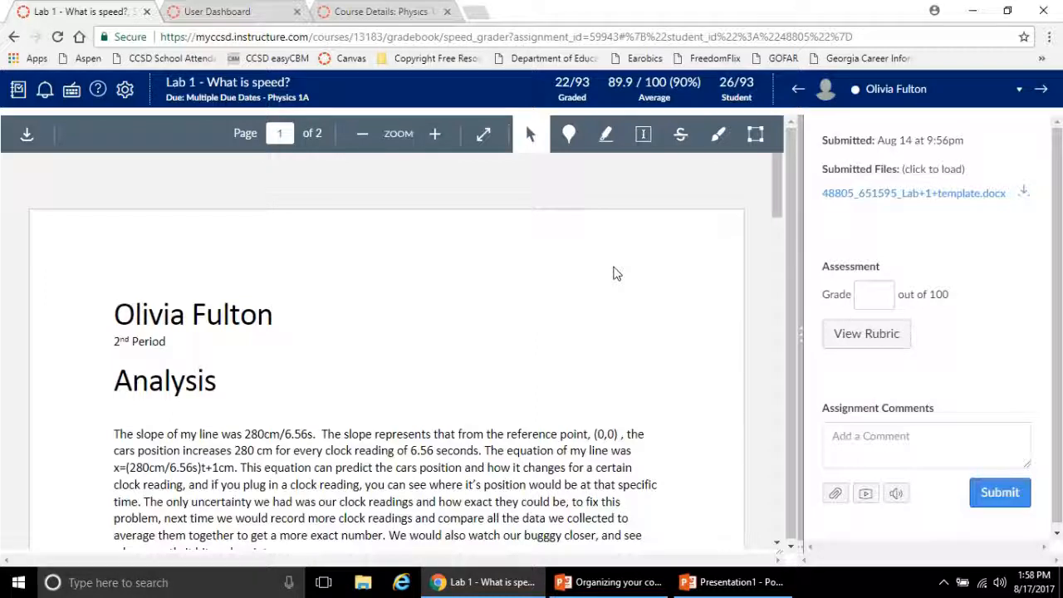
left_click(870, 93)
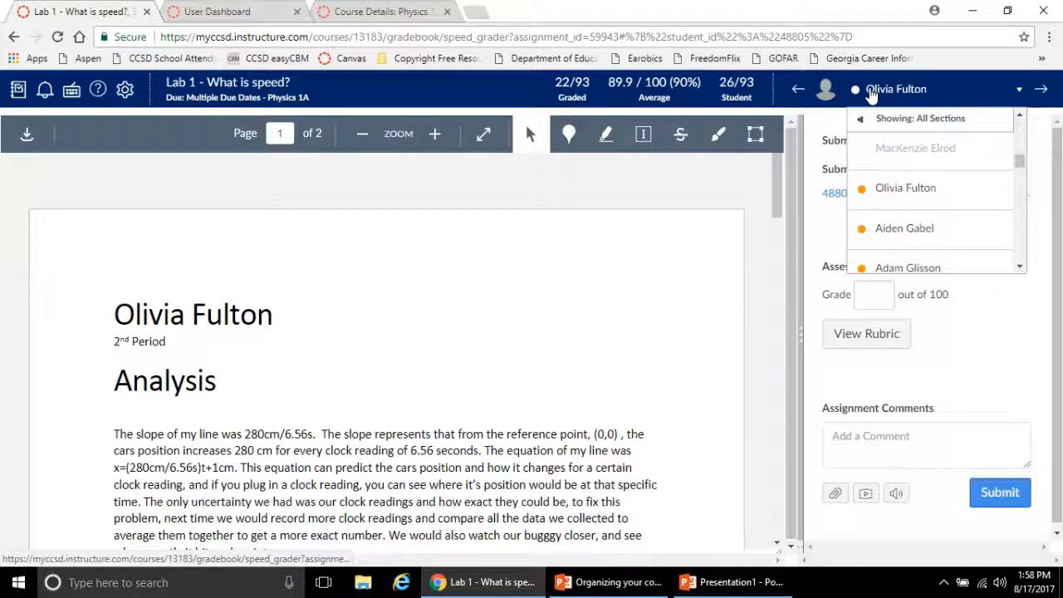
left_click_drag(1020, 162, 1020, 183)
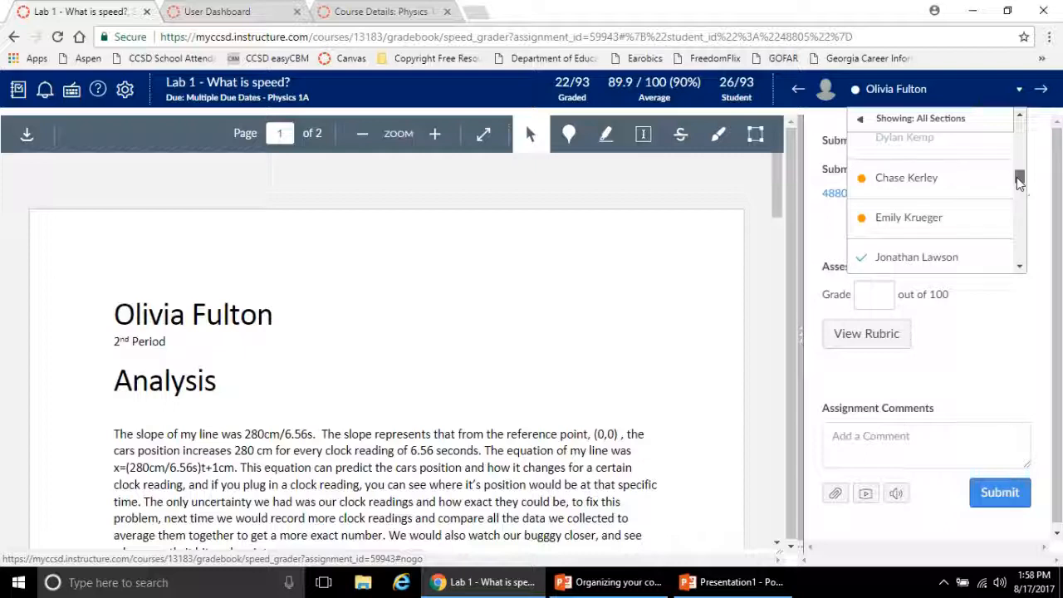
left_click_drag(1020, 183, 1019, 185)
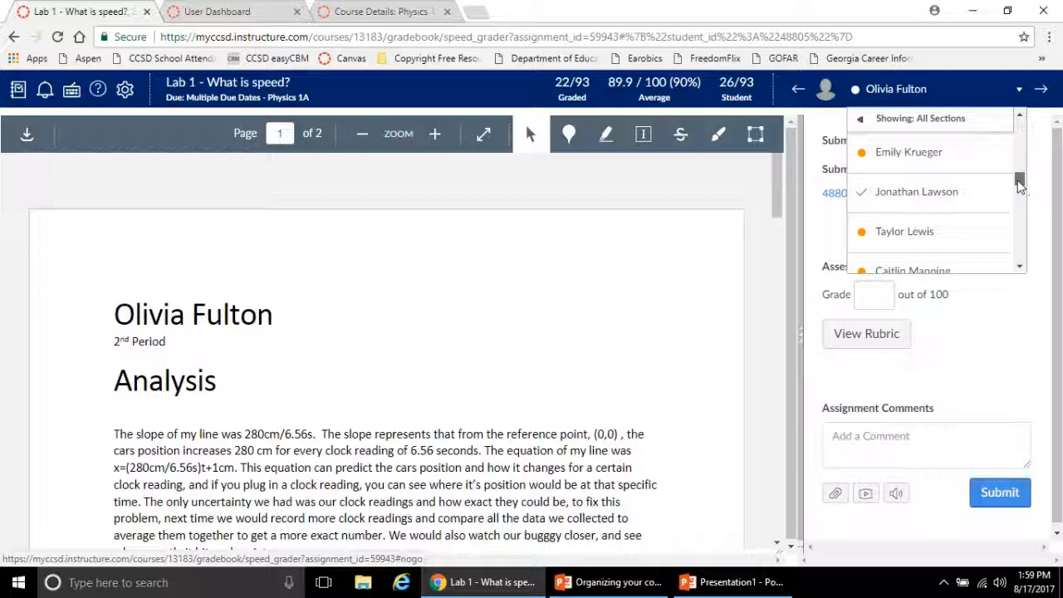
left_click_drag(1019, 187, 1019, 191)
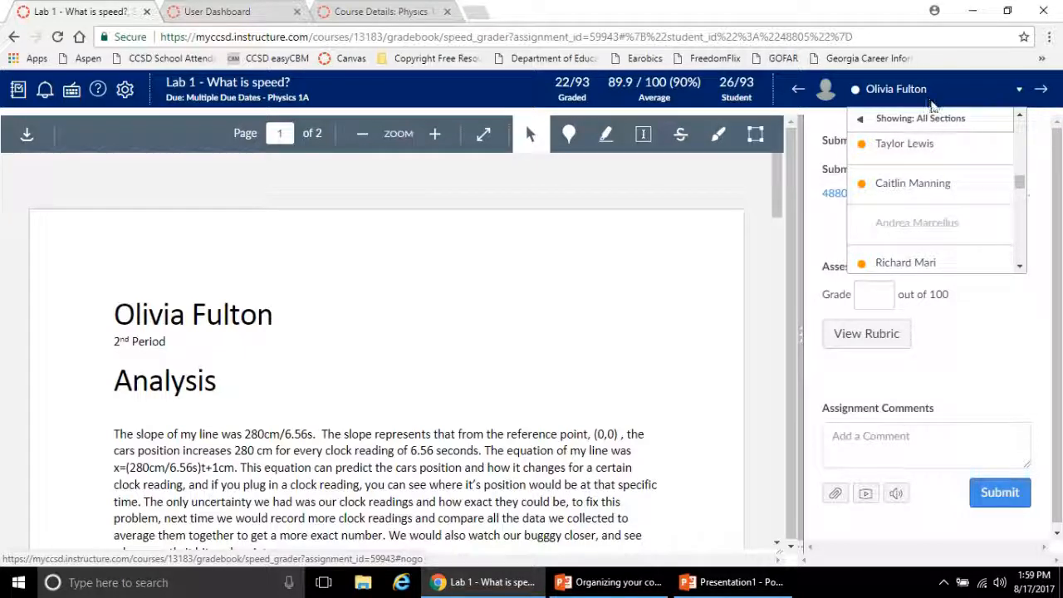
mouse_move(933, 117)
left_click(904, 93)
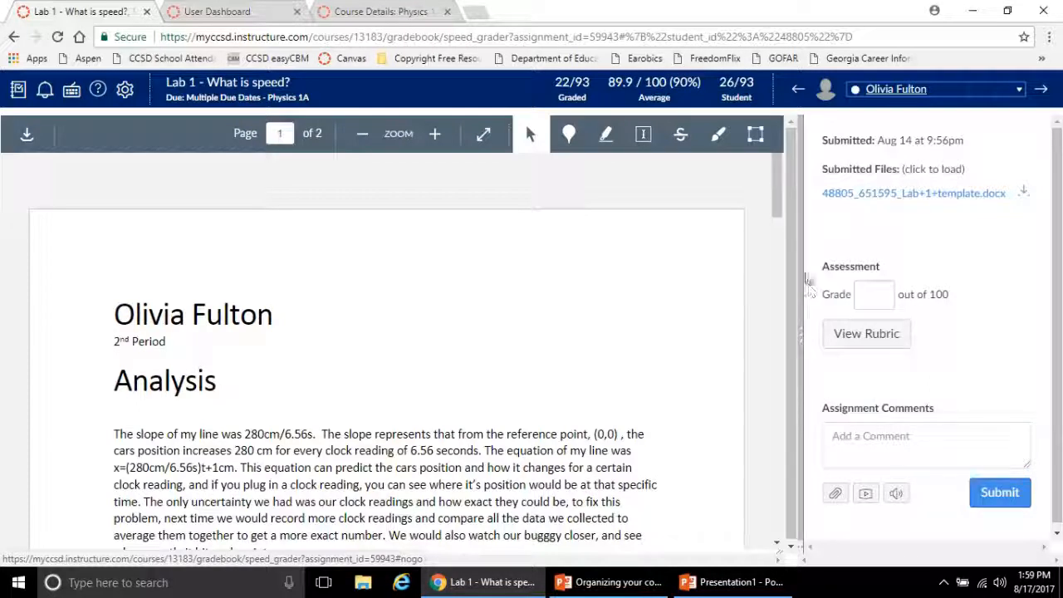
Open the Lab Rubric for the current student's submission and widen the grading pane to fit all ratings and point fields
left_click_drag(808, 257, 801, 260)
left_click(818, 247)
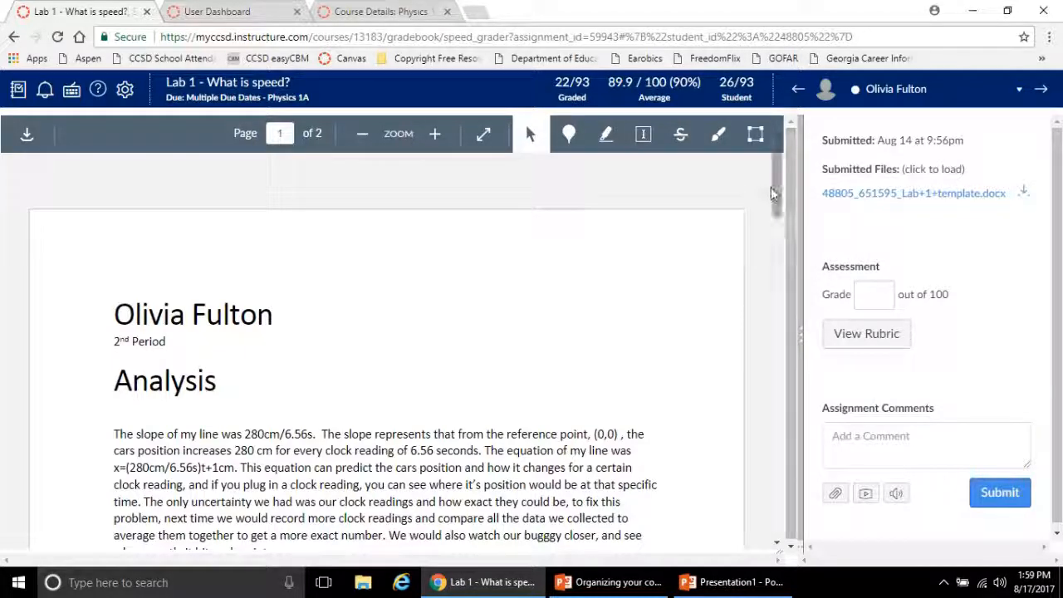
mouse_move(776, 186)
left_mouse_down()
mouse_move(776, 283)
mouse_move(772, 204)
left_mouse_up()
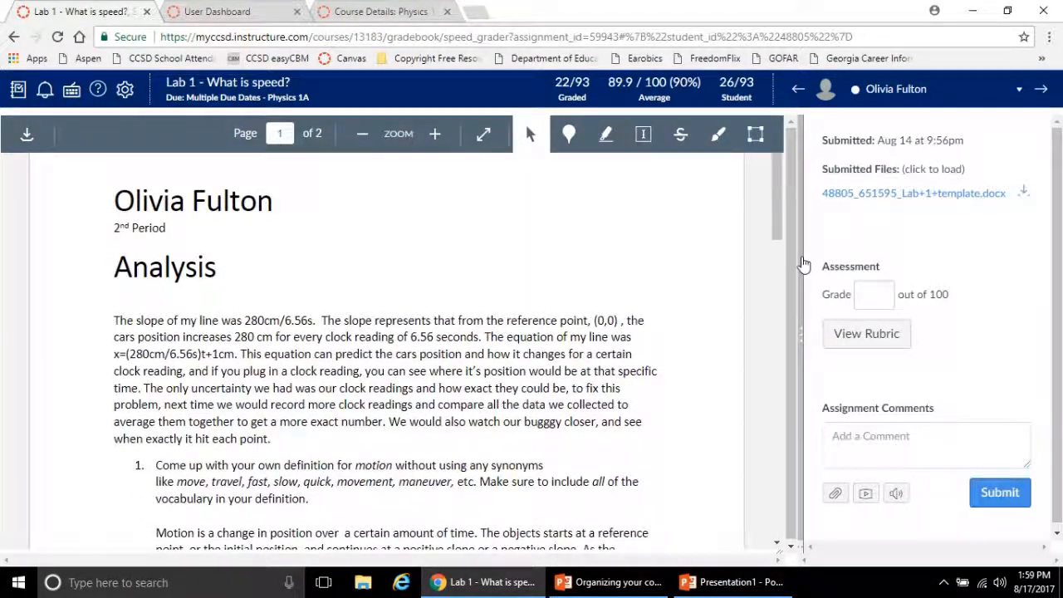
left_click(861, 336)
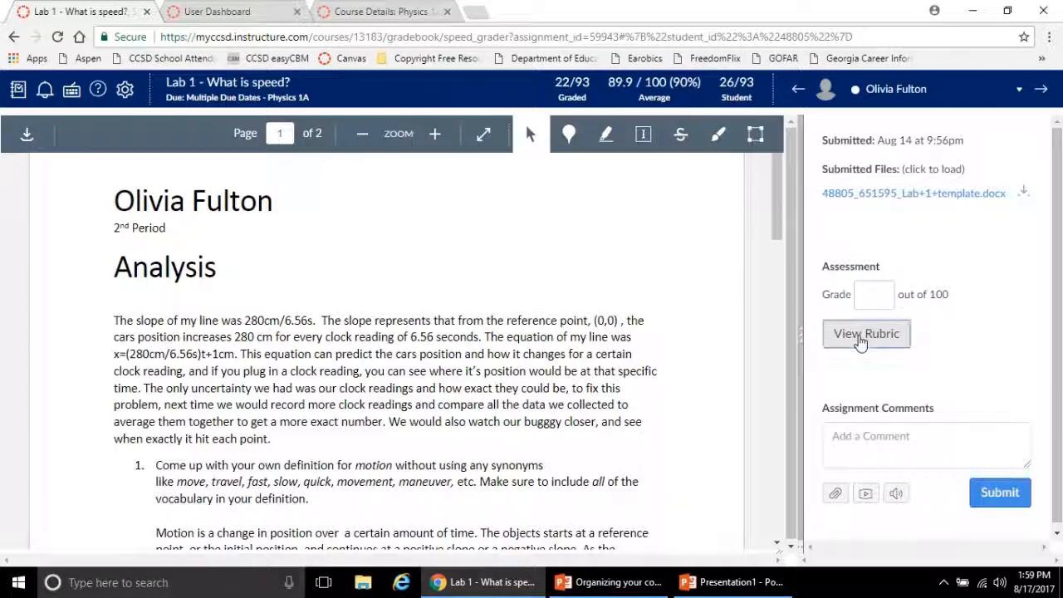
left_click_drag(1056, 274, 1056, 379)
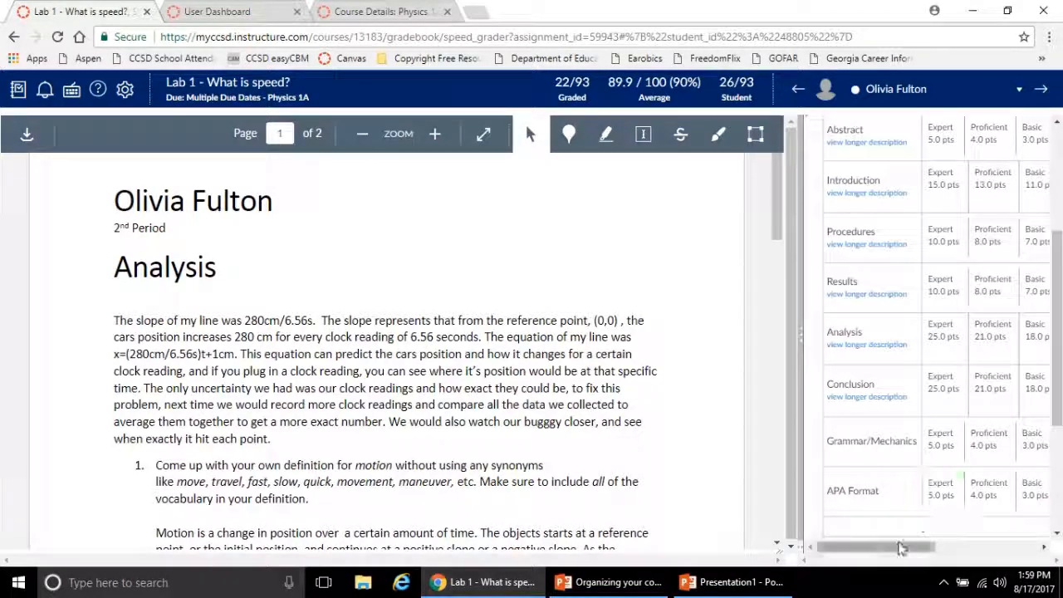
left_click_drag(901, 548, 891, 485)
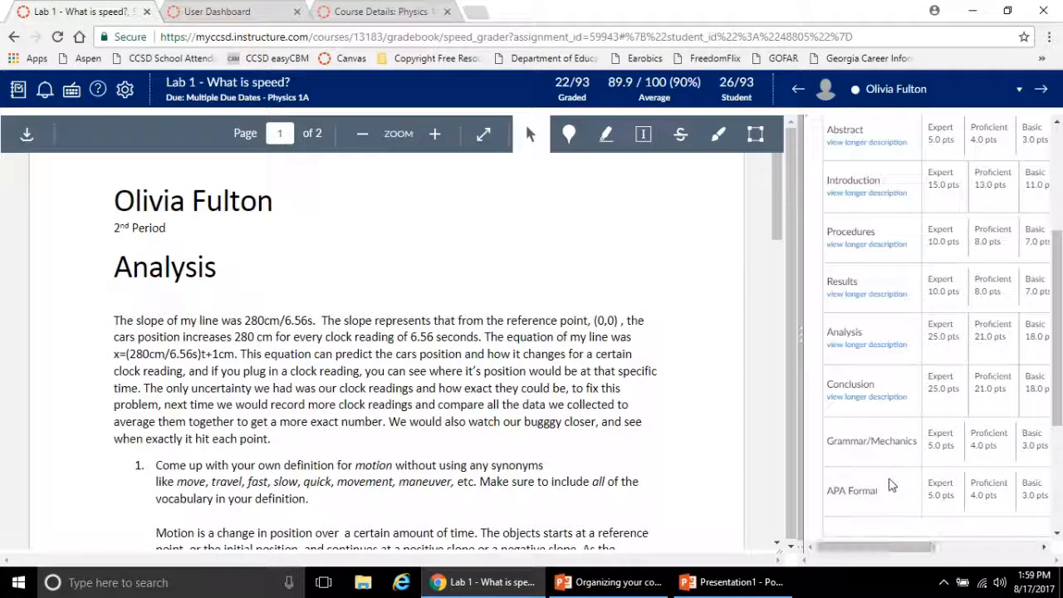
left_click_drag(801, 254, 584, 267)
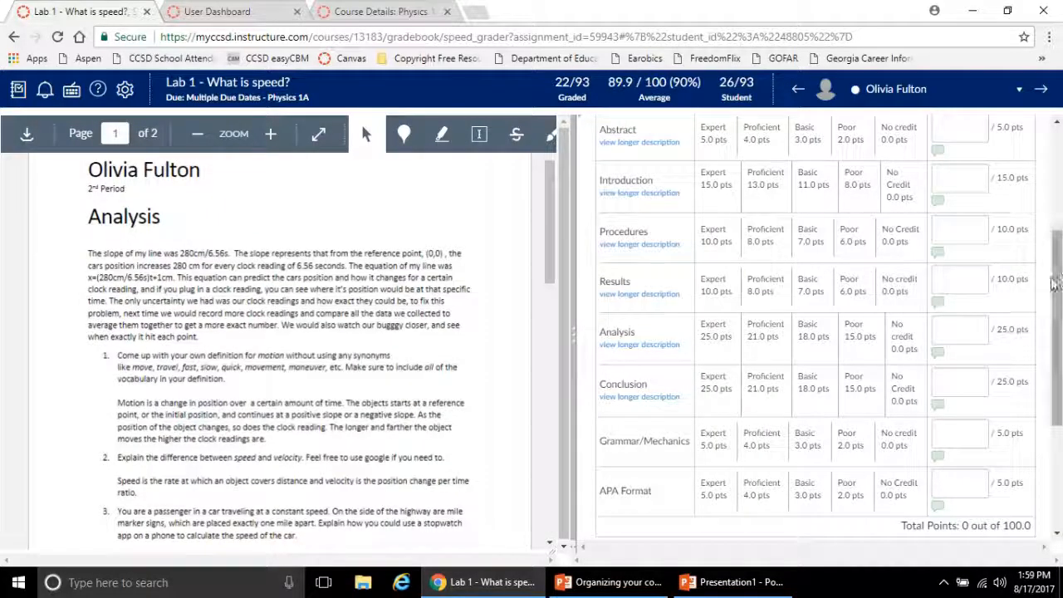
left_click_drag(1055, 283, 1048, 231)
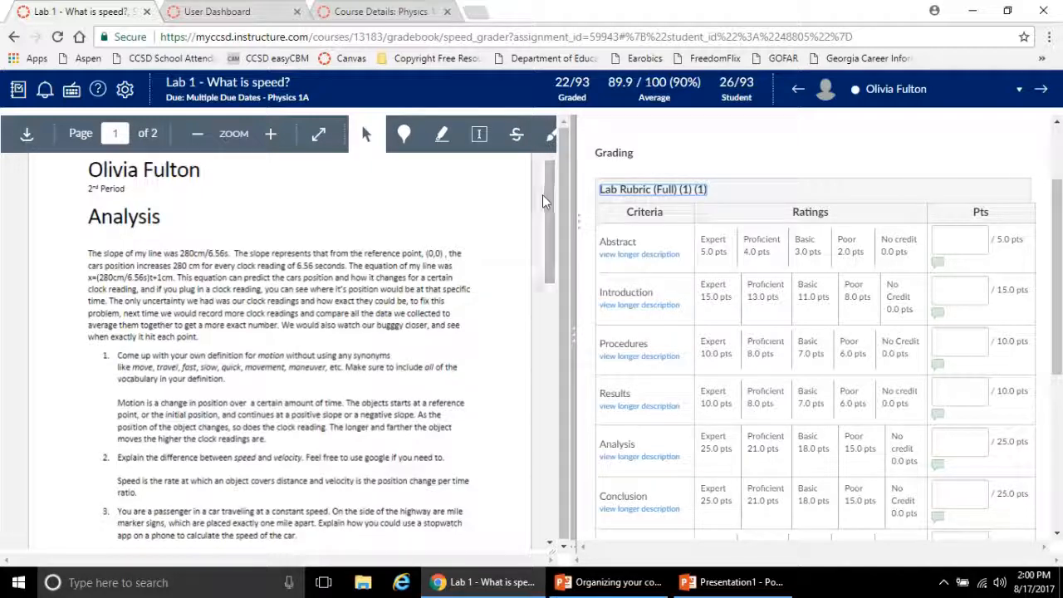
Read the submission's Analysis and Conclusion sections, rating Analysis Proficient (21 points) and Conclusion Expert (25 points) in the rubric
scroll(545, 198, "down", 1)
scroll(544, 198, "down", 2)
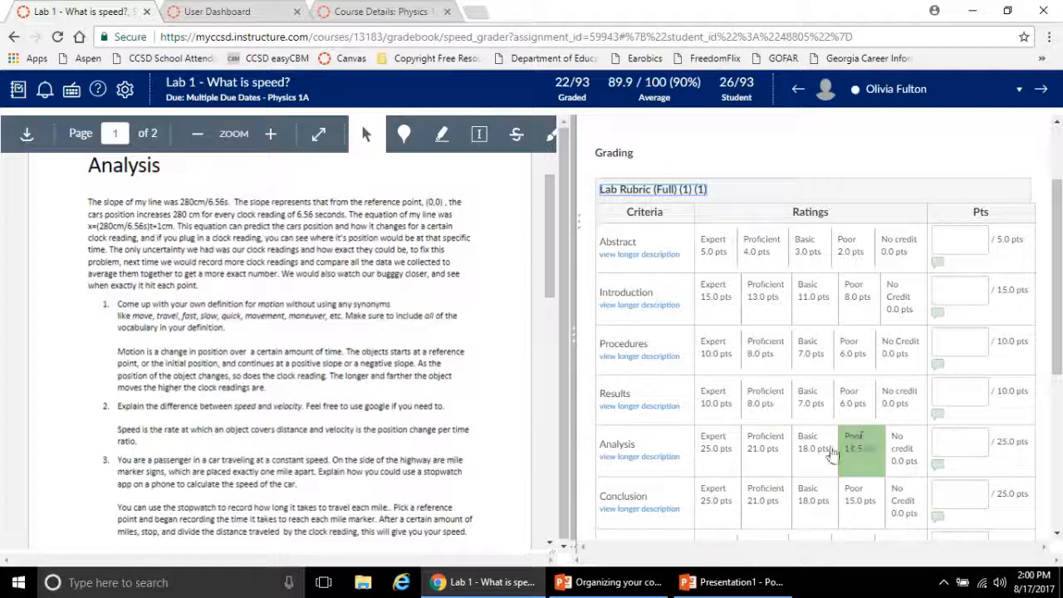
left_click(751, 455)
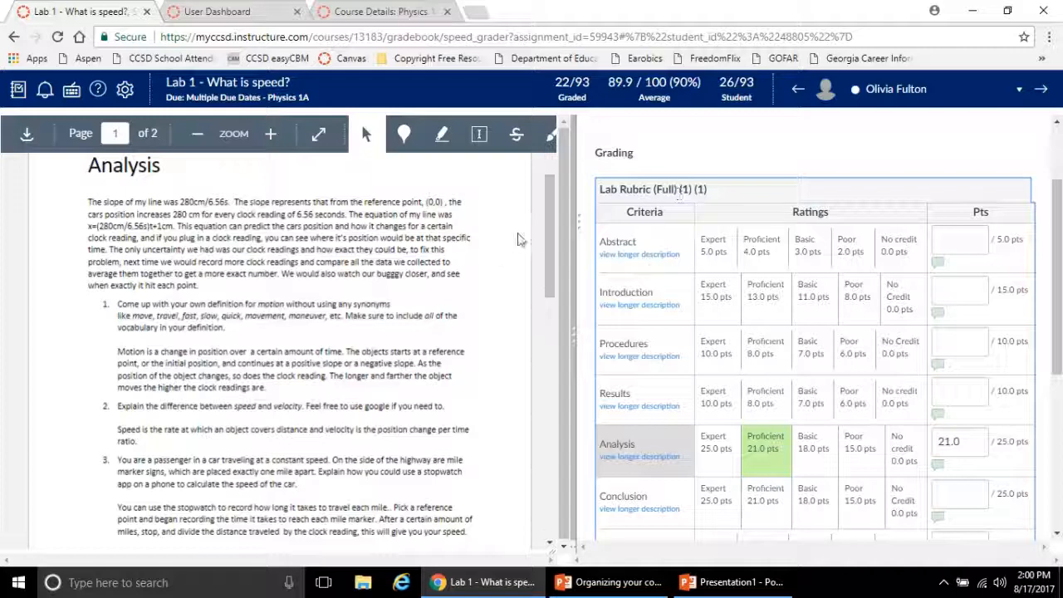
left_click_drag(548, 221, 544, 306)
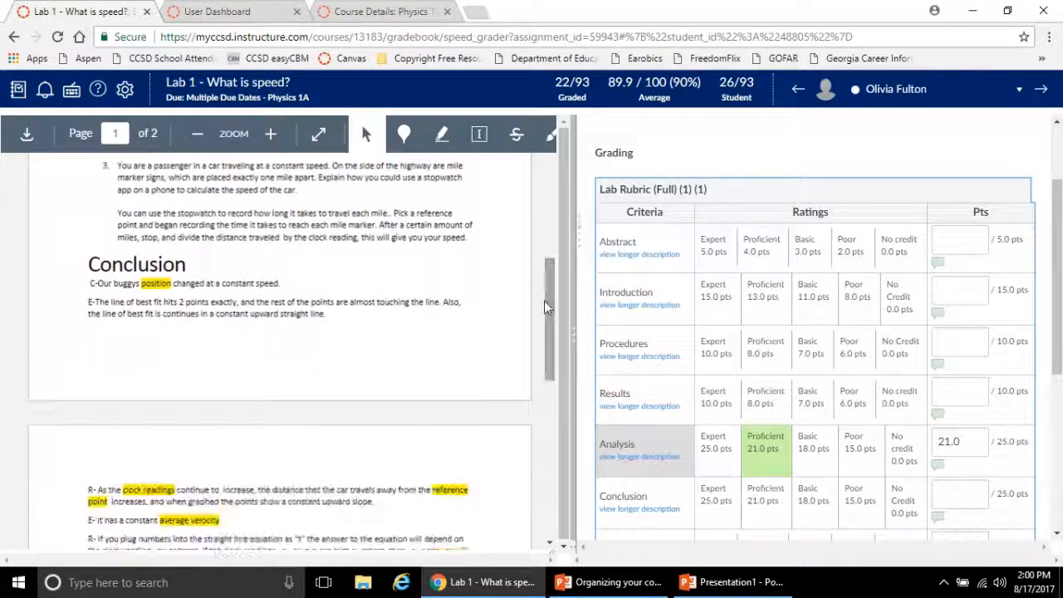
left_click_drag(1057, 251, 1057, 326)
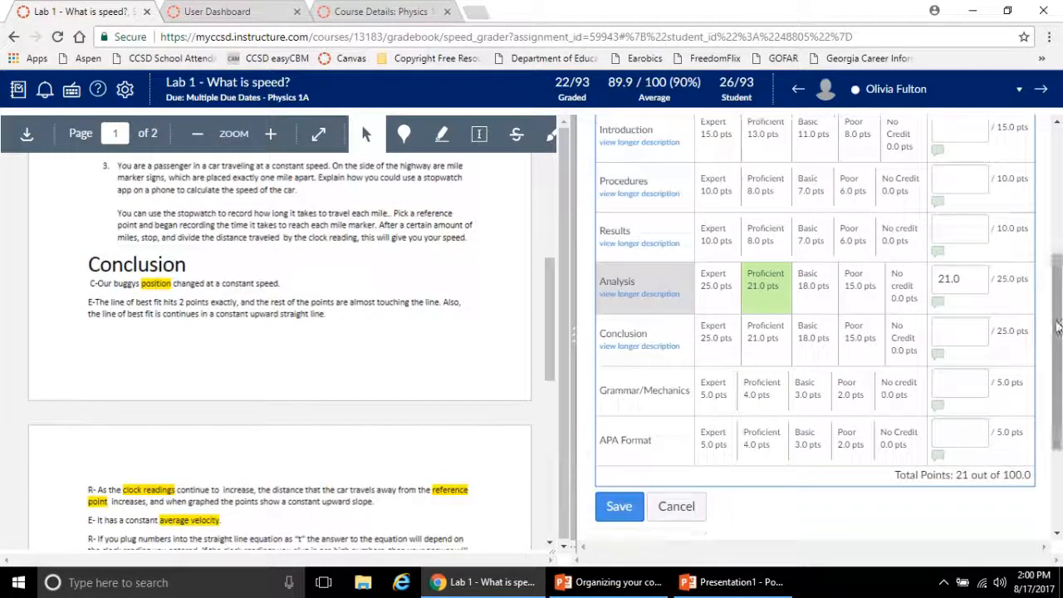
left_click(716, 334)
Rate Results Basic (7 points), Procedures Expert (10 points), Introduction Basic (11 points) and Abstract Proficient (4 points)
left_click(812, 235)
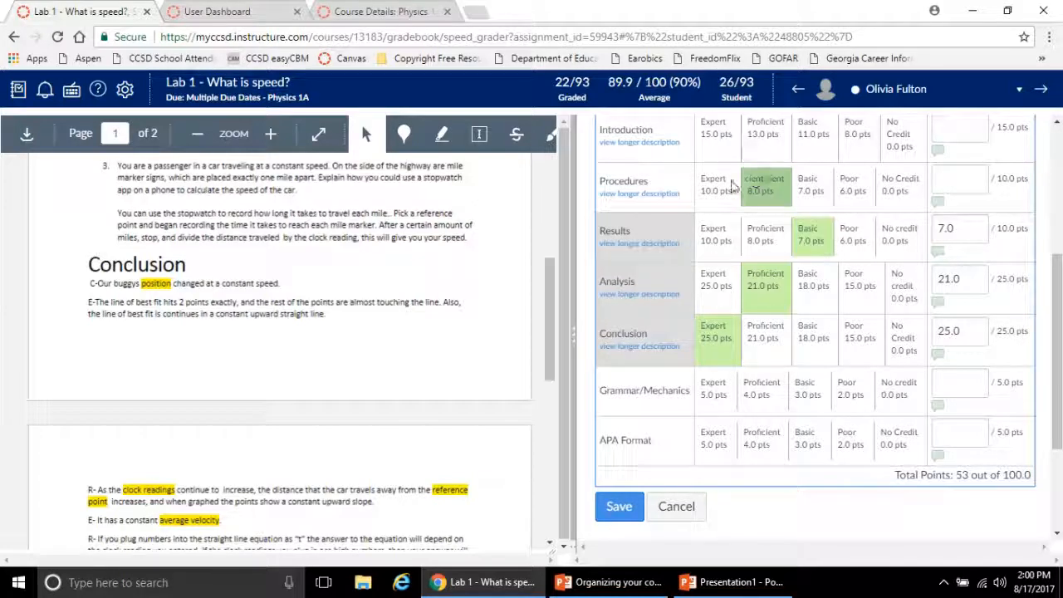
left_click(719, 184)
left_click(812, 137)
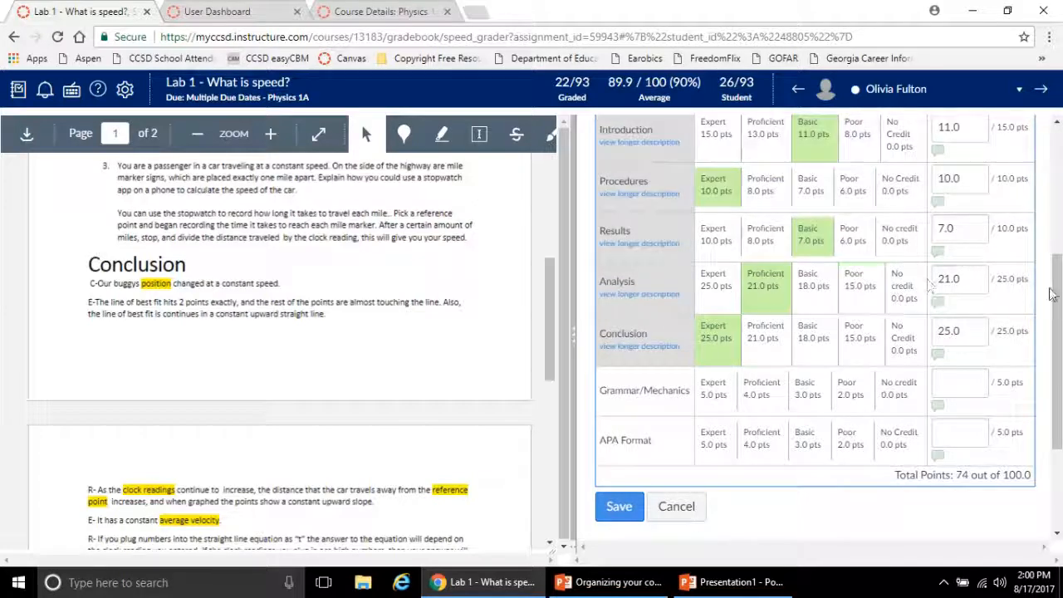
scroll(1050, 294, "up", 2)
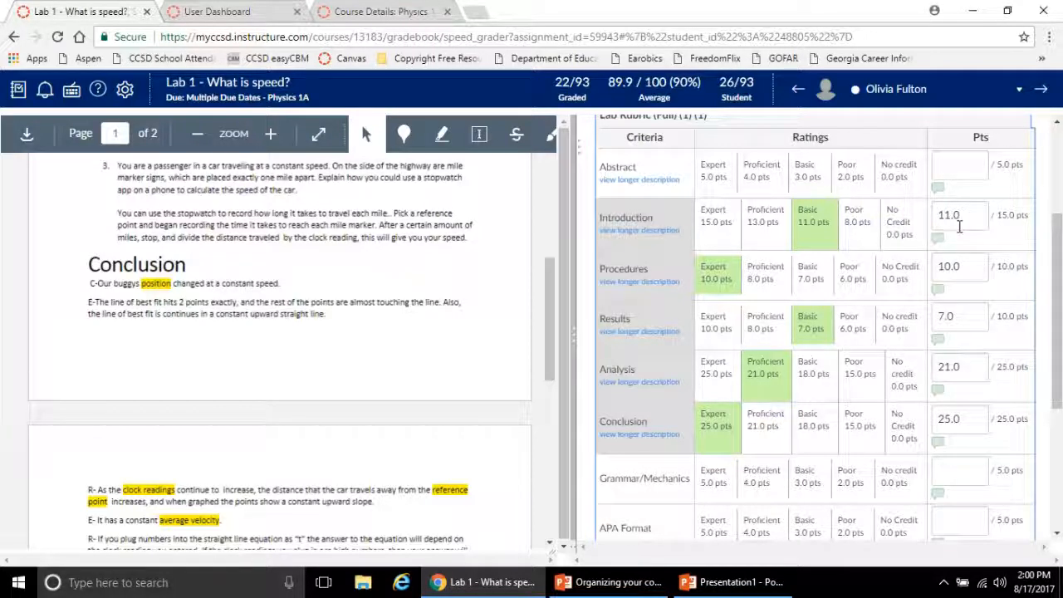
left_click(763, 170)
Rate Grammar/Mechanics and APA Format Proficient at 4 points each, and save the rubric assessment
scroll(772, 316, "down", 3)
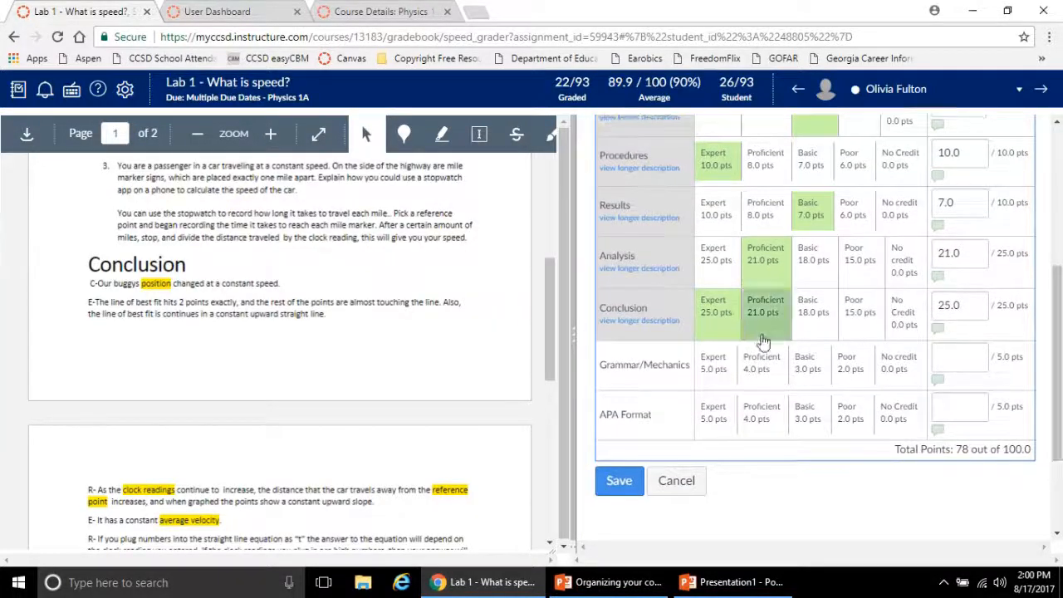
left_click(760, 361)
left_click(757, 415)
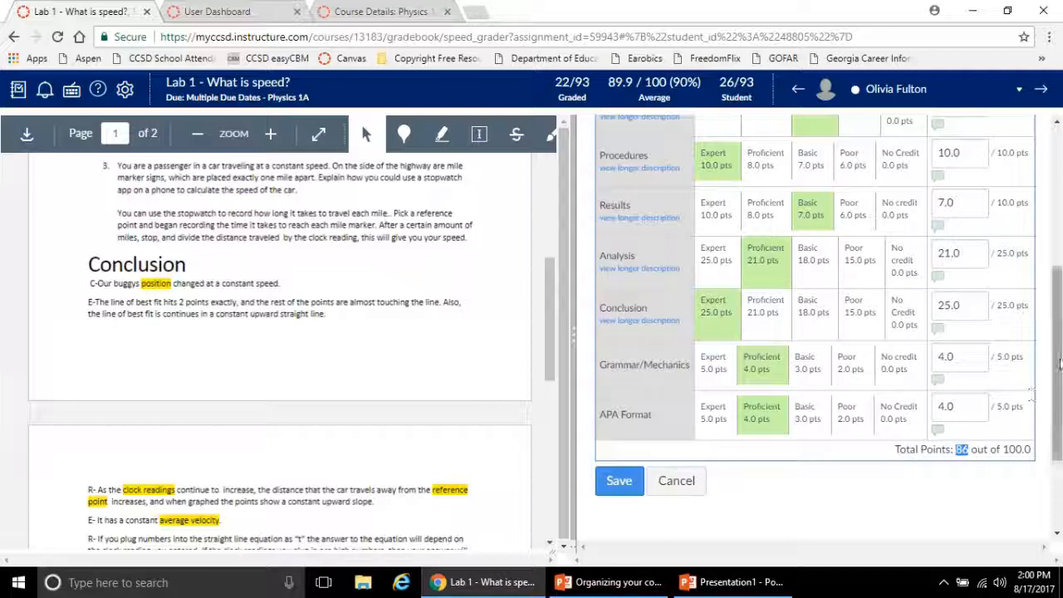
left_click_drag(1058, 364, 1018, 379)
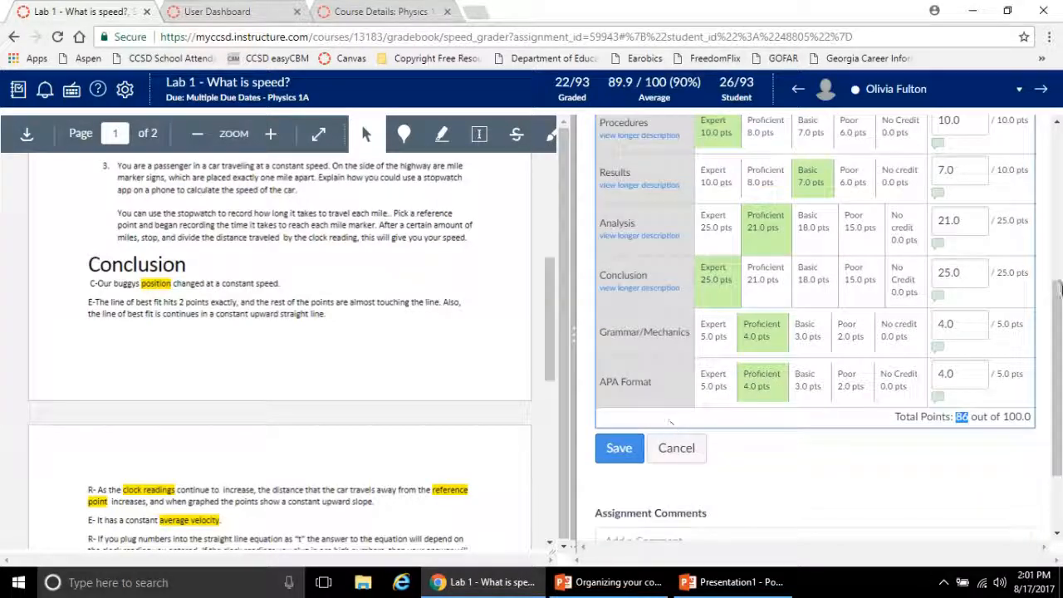
left_click_drag(1058, 292, 1059, 403)
left_click(626, 437)
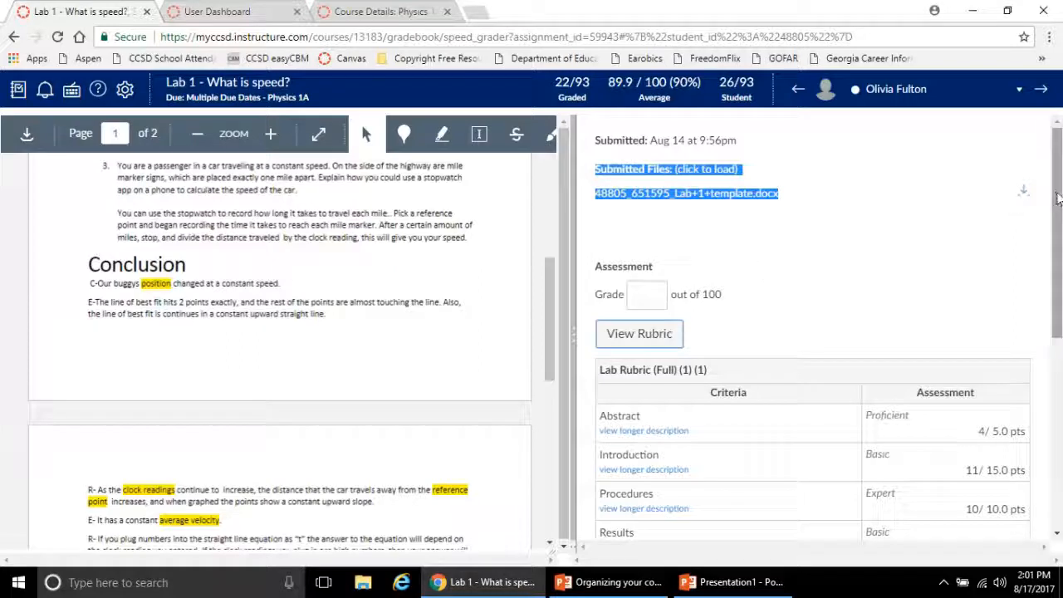
Review the saved rubric assessment, reopen the rubric for editing and select the Proficient rating (21 points) for Analysis again
left_click_drag(1057, 200, 1058, 256)
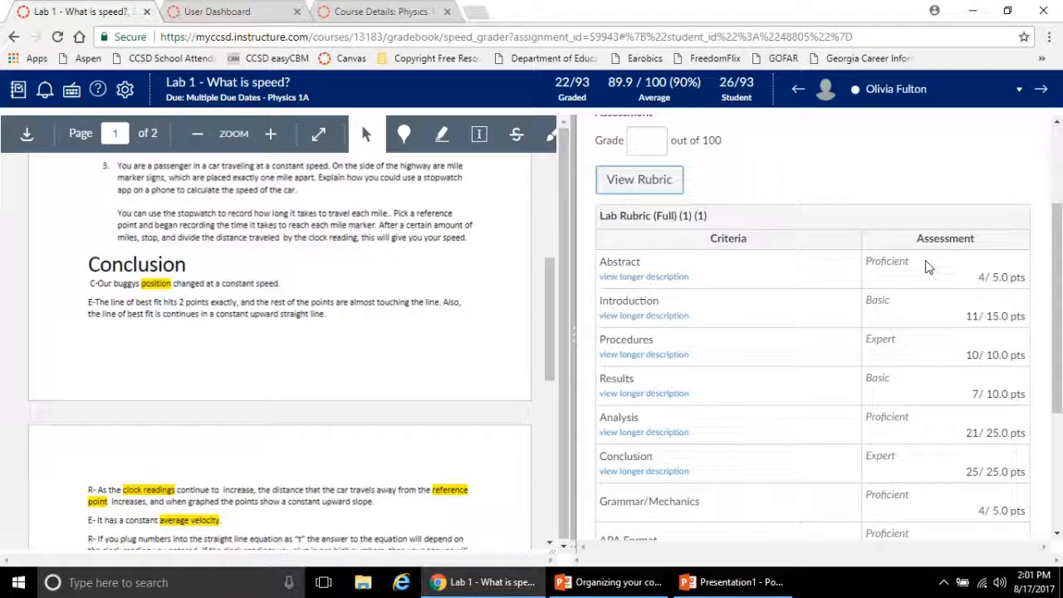
left_click(647, 186)
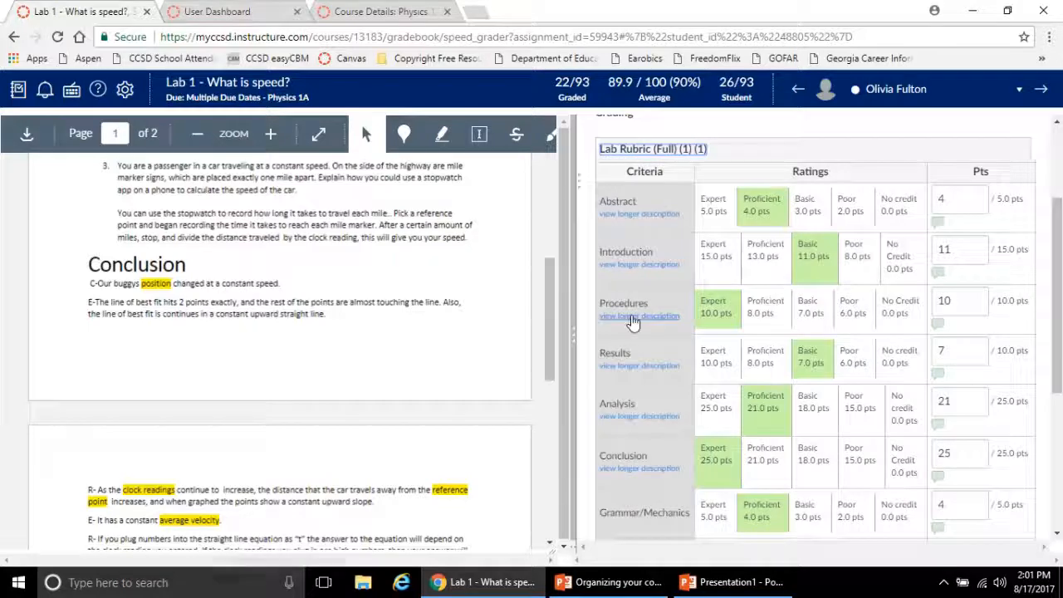
left_click(763, 406)
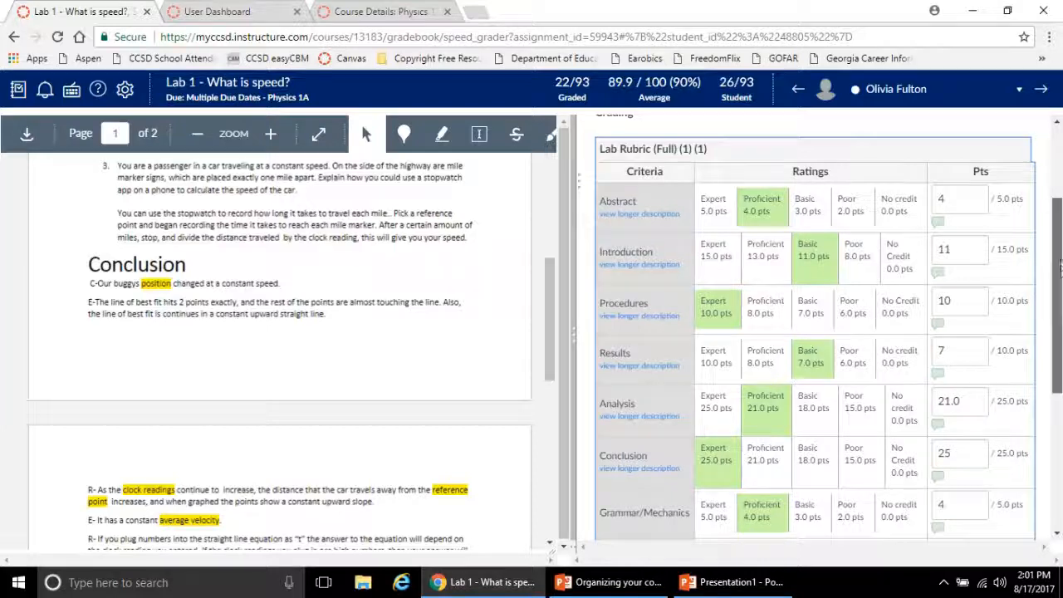
left_click_drag(1060, 264, 1060, 297)
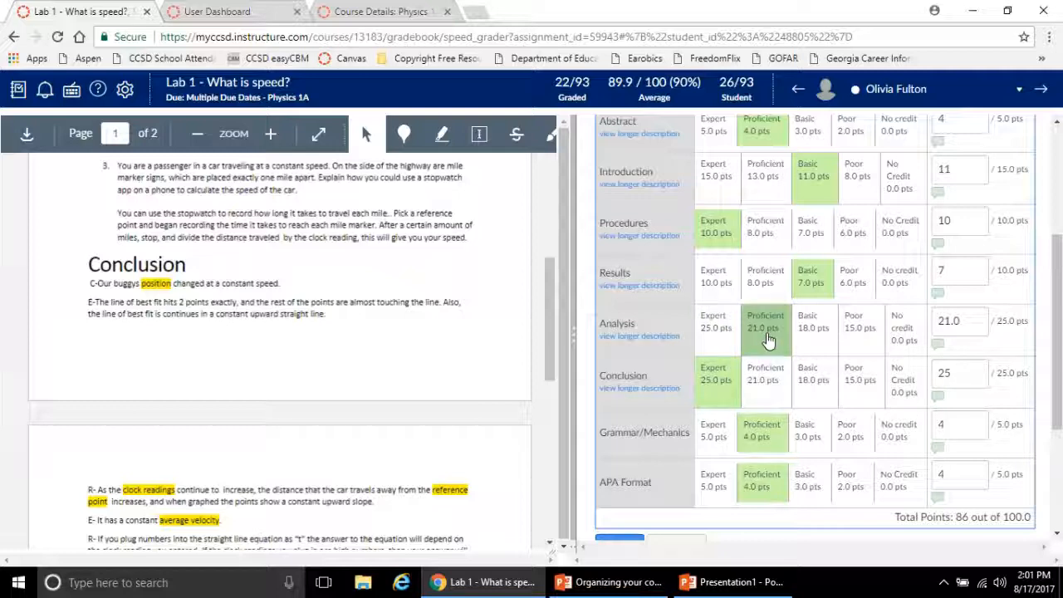
Try to add the comments "Here is a useful feedback comment!" and "Useful comment." to the rubric's Analysis criterion
left_click(938, 347)
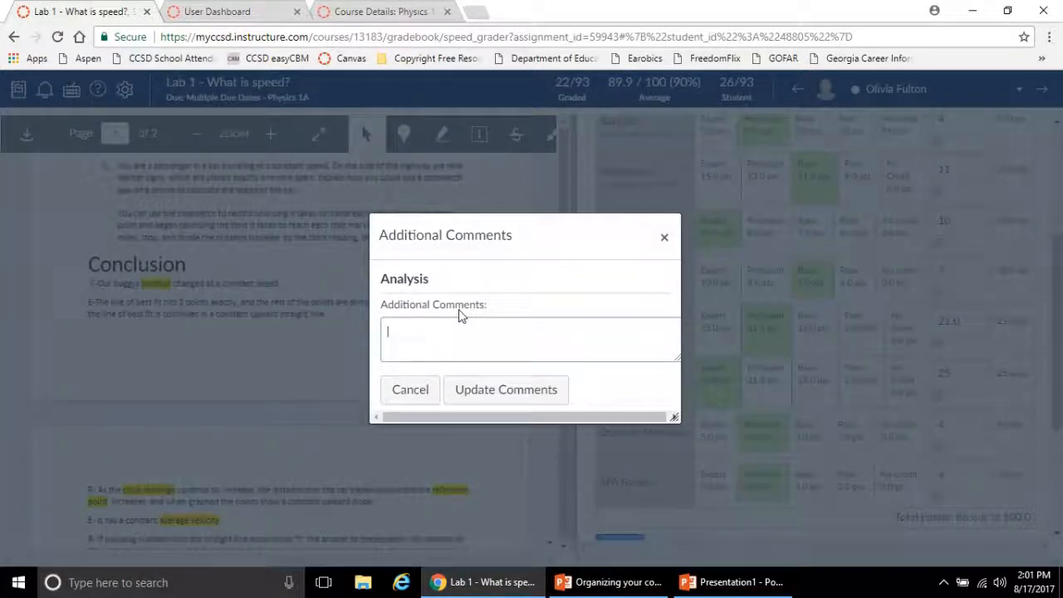
type("Here is a useful feedback comment!")
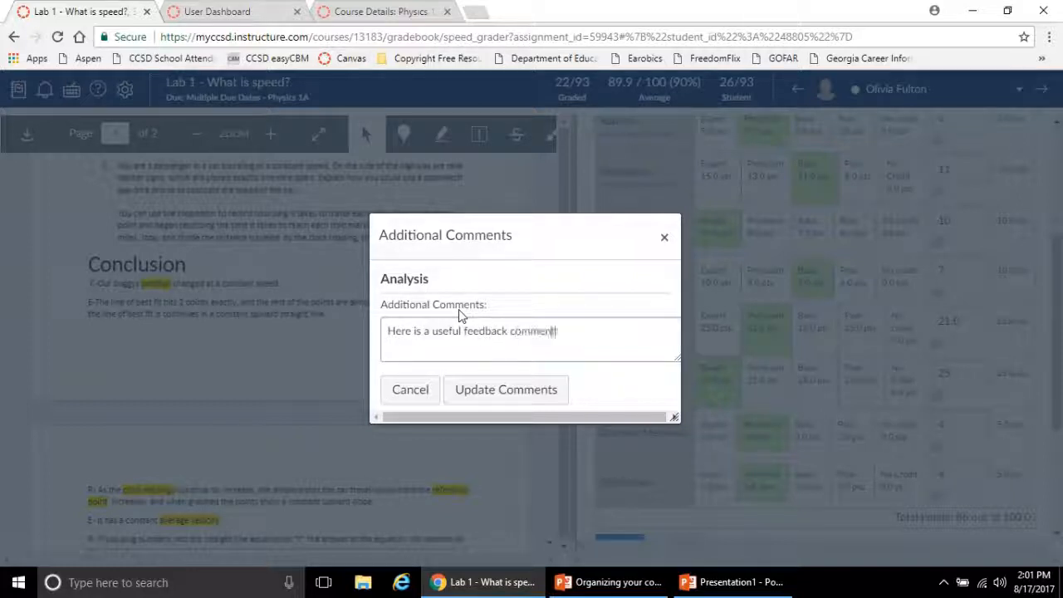
left_click(480, 394)
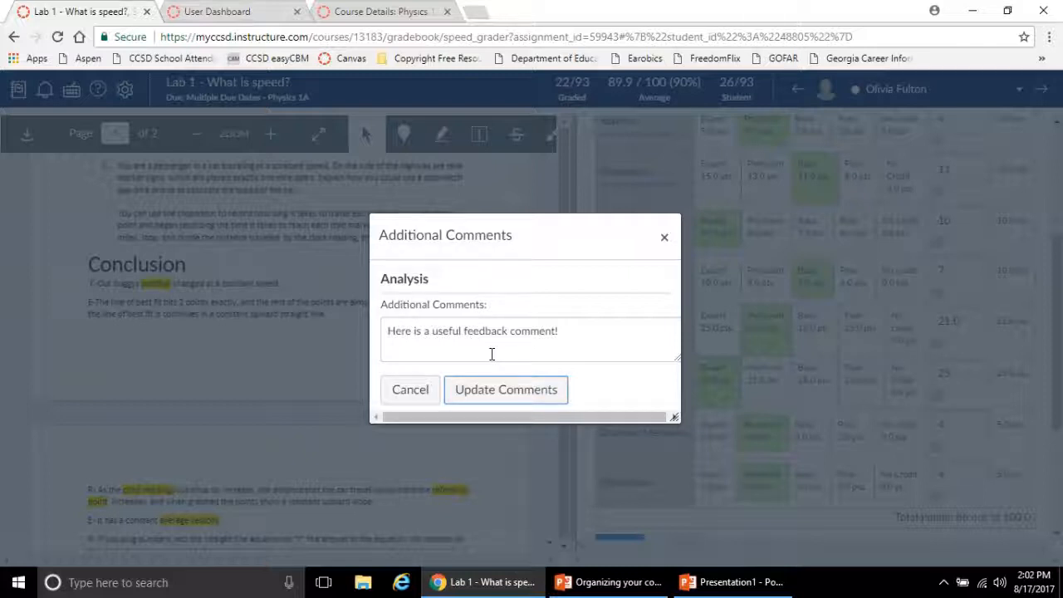
left_click(410, 390)
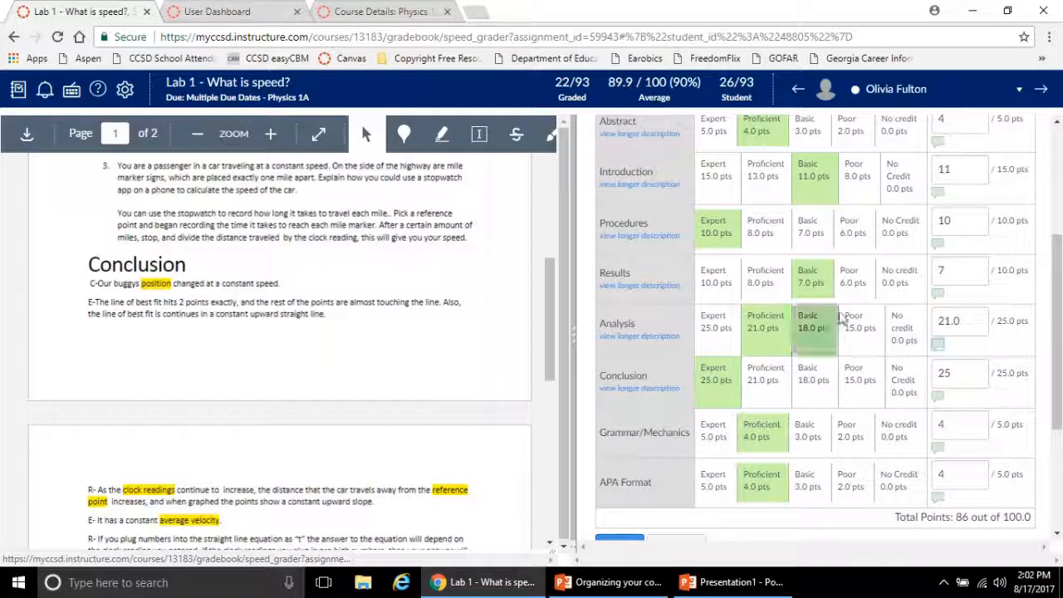
left_click(940, 345)
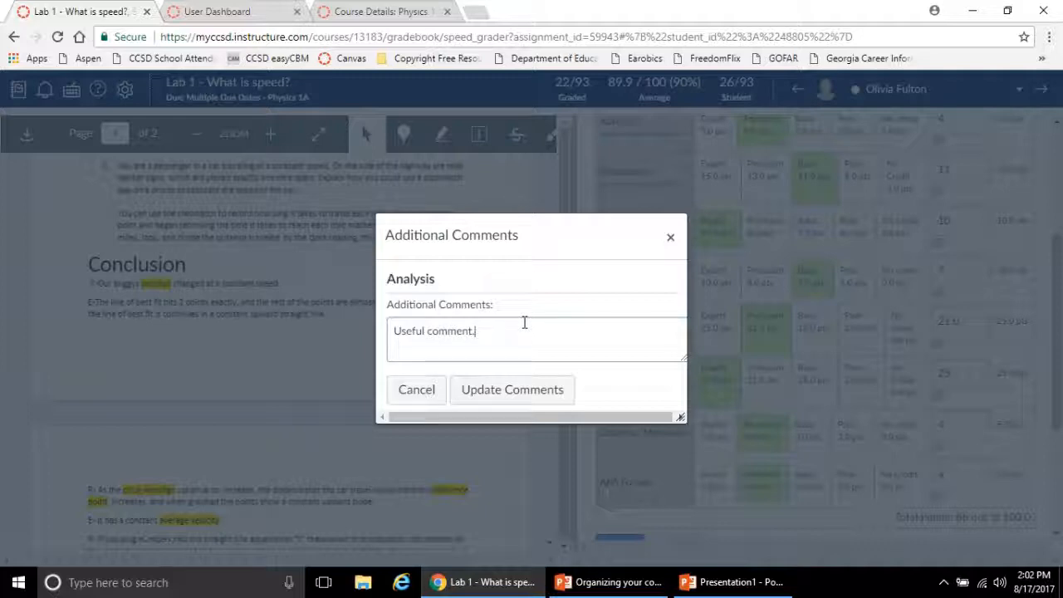
left_click(671, 238)
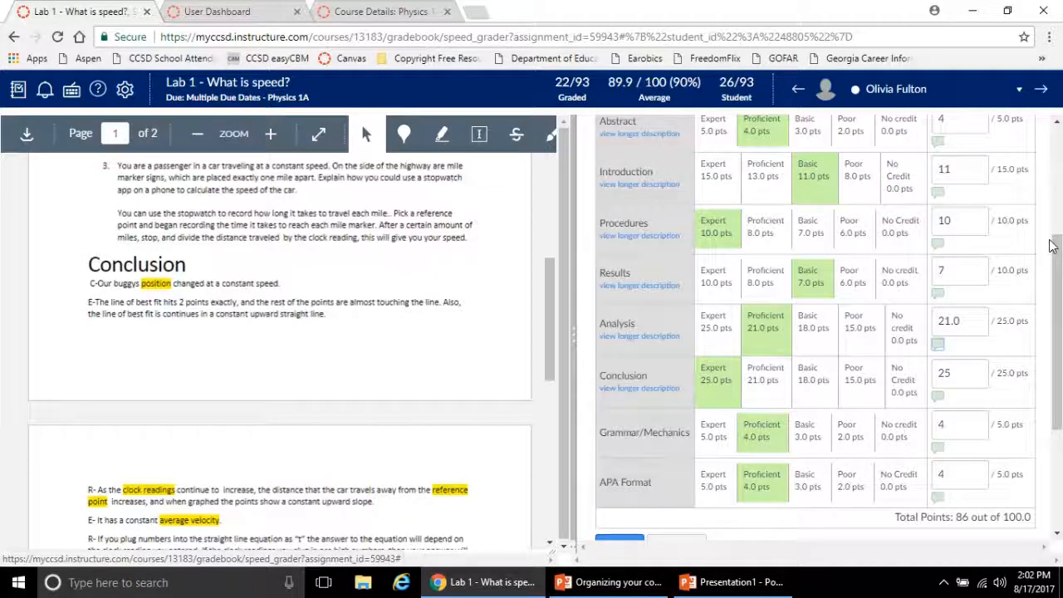
Try again to enter the comment "Useful comment." for the rubric's Analysis criterion
scroll(1030, 232, "down", 1)
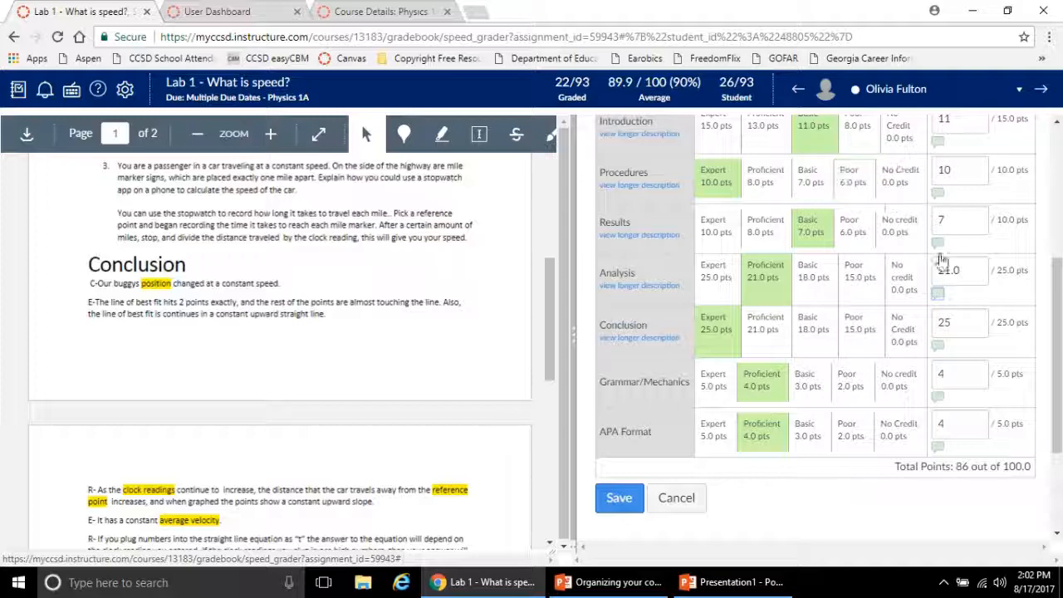
left_click(937, 295)
type("Wh")
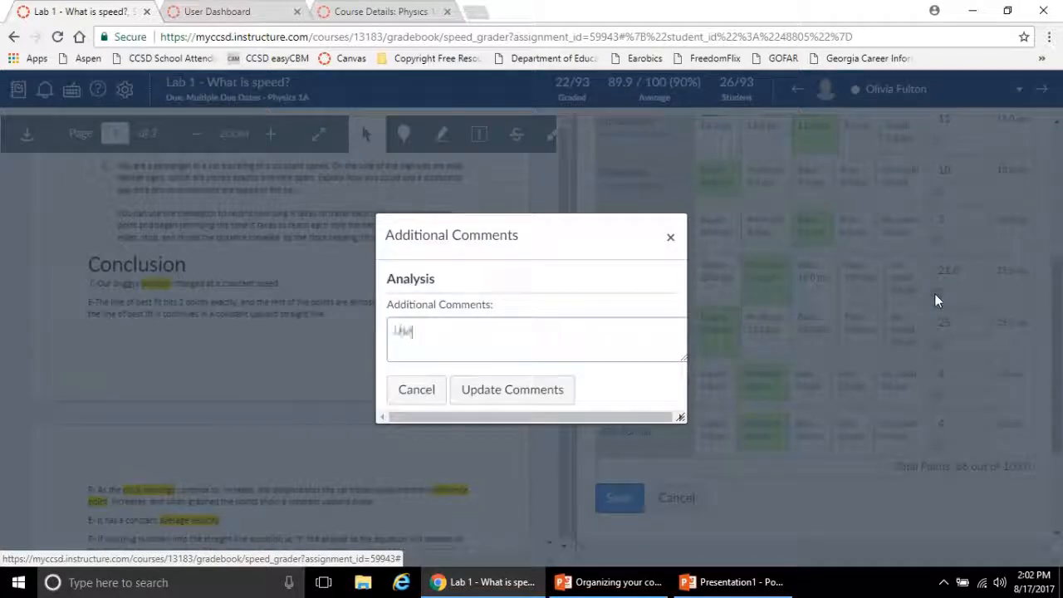
type("eful comment.")
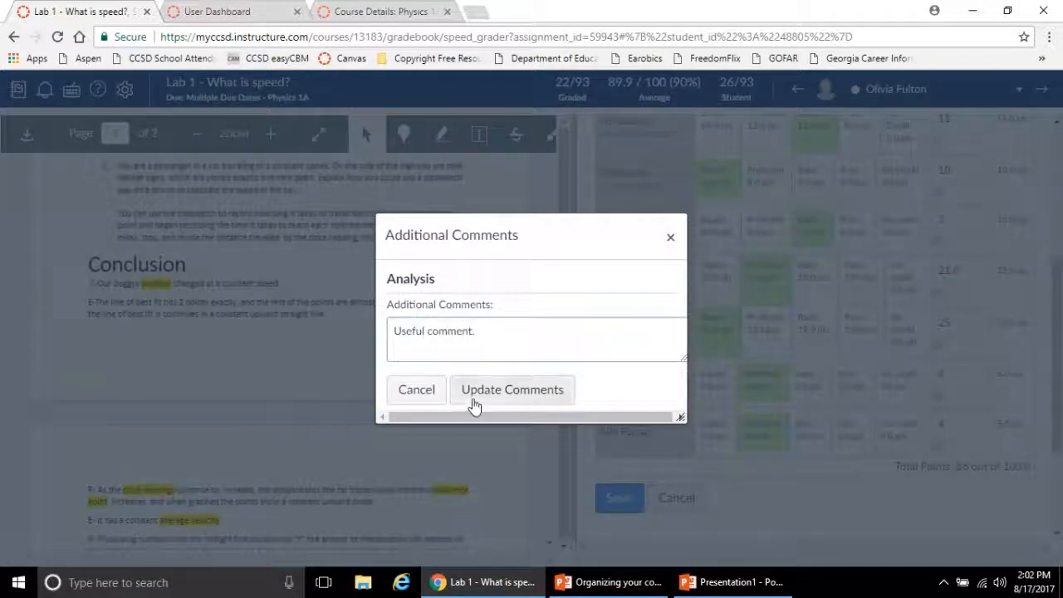
left_click(675, 233)
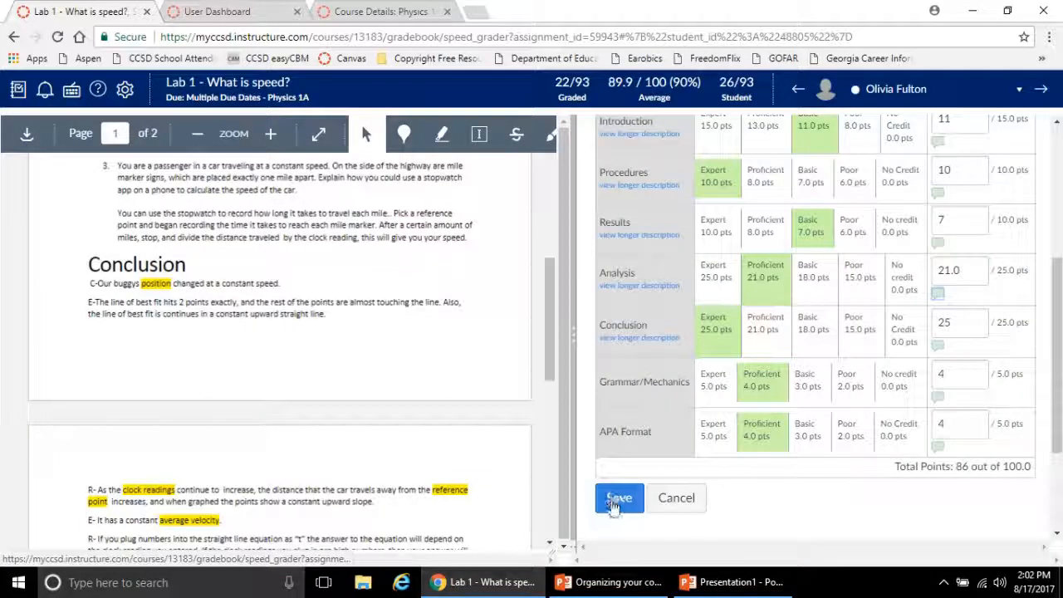
Clear the rubric points for APA Format, Grammar/Mechanics, Conclusion and Analysis
double_click(948, 426)
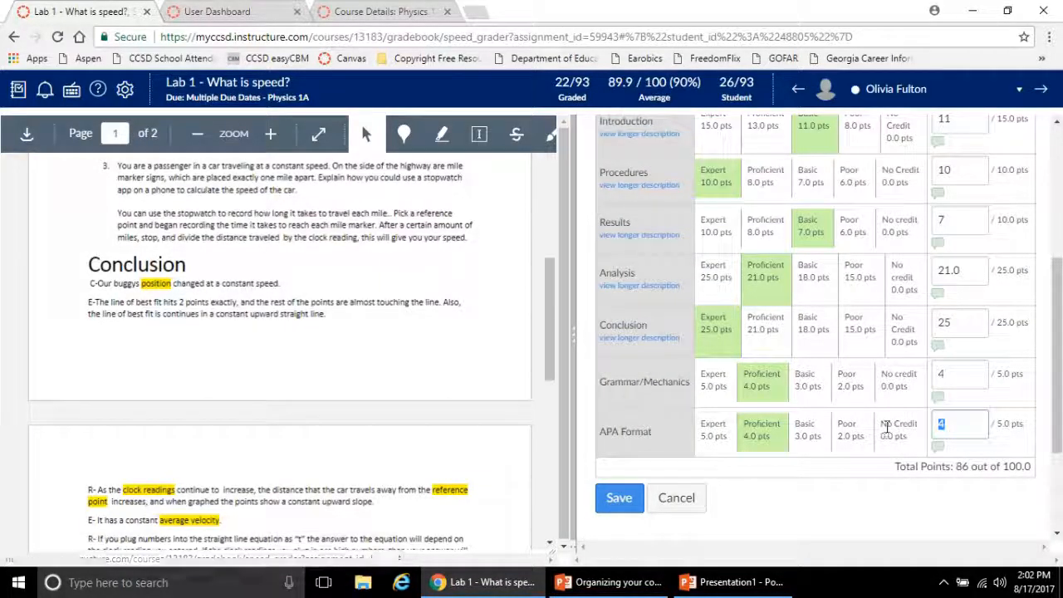
key("BackSpace")
double_click(944, 373)
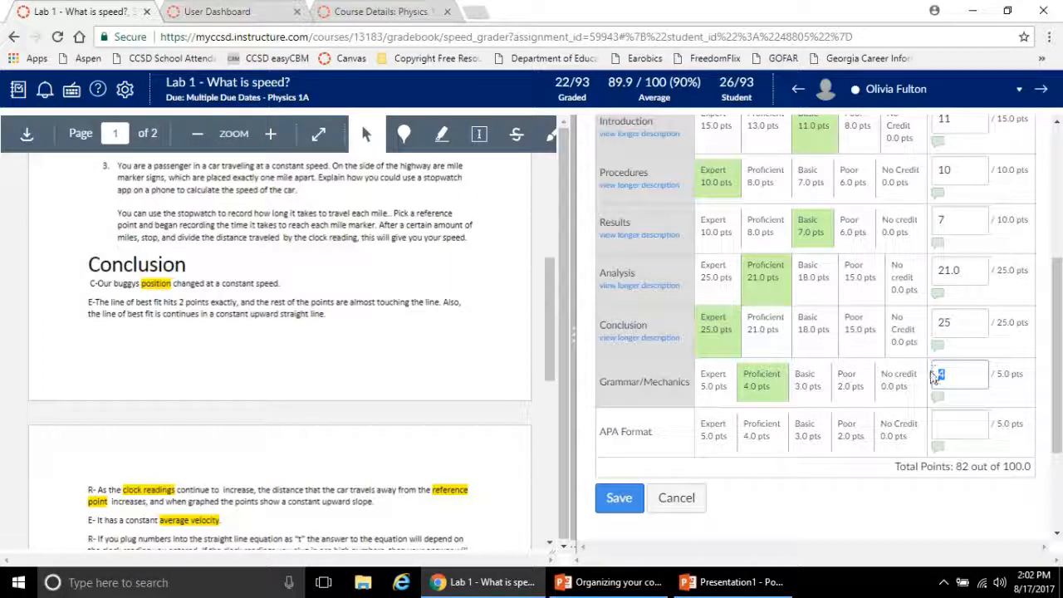
key("BackSpace")
double_click(944, 323)
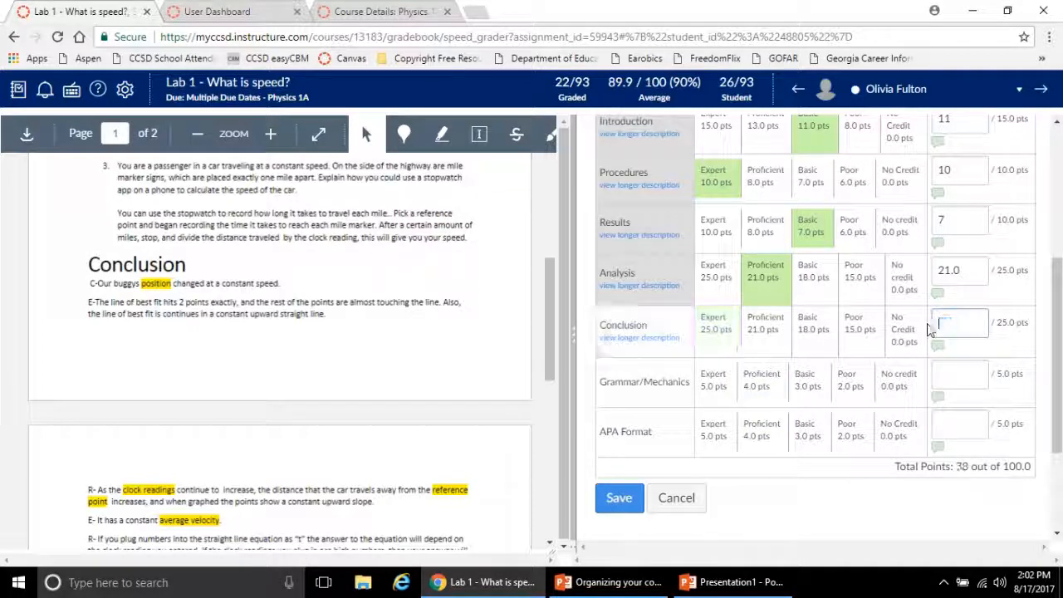
key("BackSpace")
double_click(934, 270)
key("BackSpace")
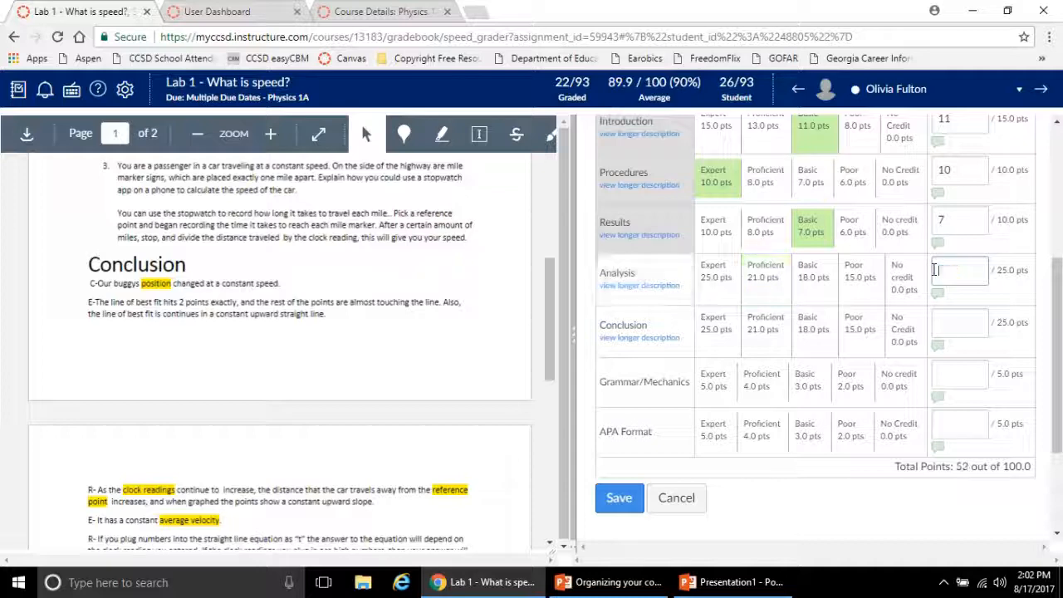
Clear the points for Results, Procedures, Introduction and Abstract, and save the emptied rubric assessment
double_click(941, 220)
key("BackSpace")
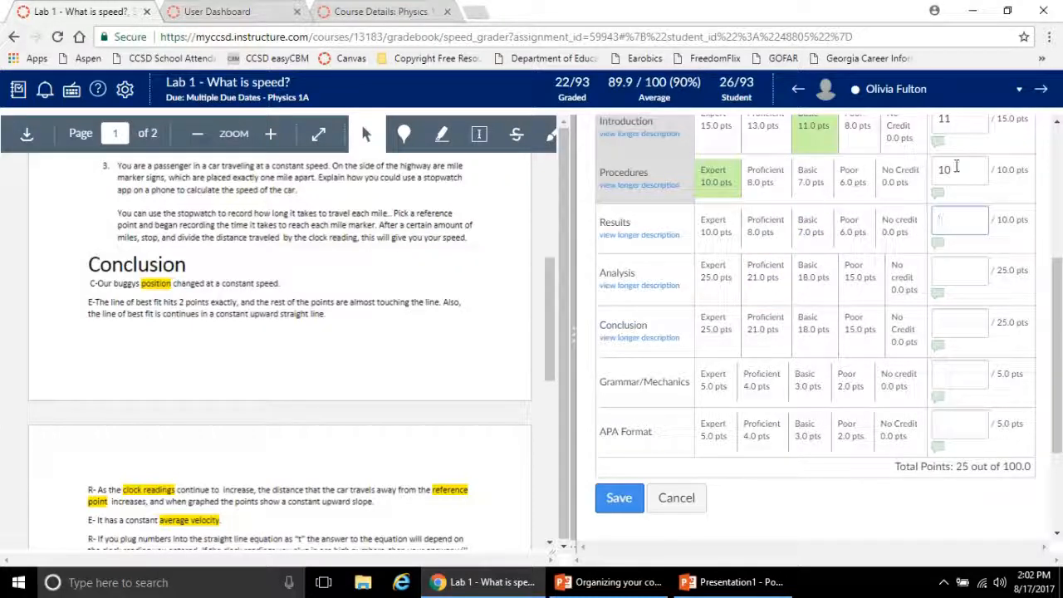
double_click(944, 170)
key("BackSpace")
double_click(947, 120)
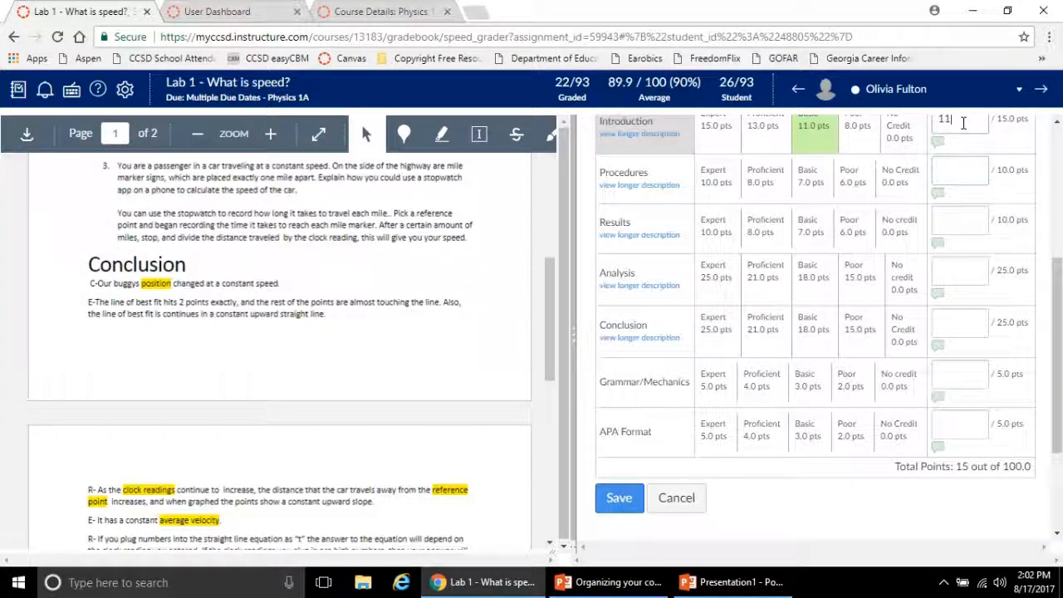
key("BackSpace")
scroll(1059, 274, "up", 3)
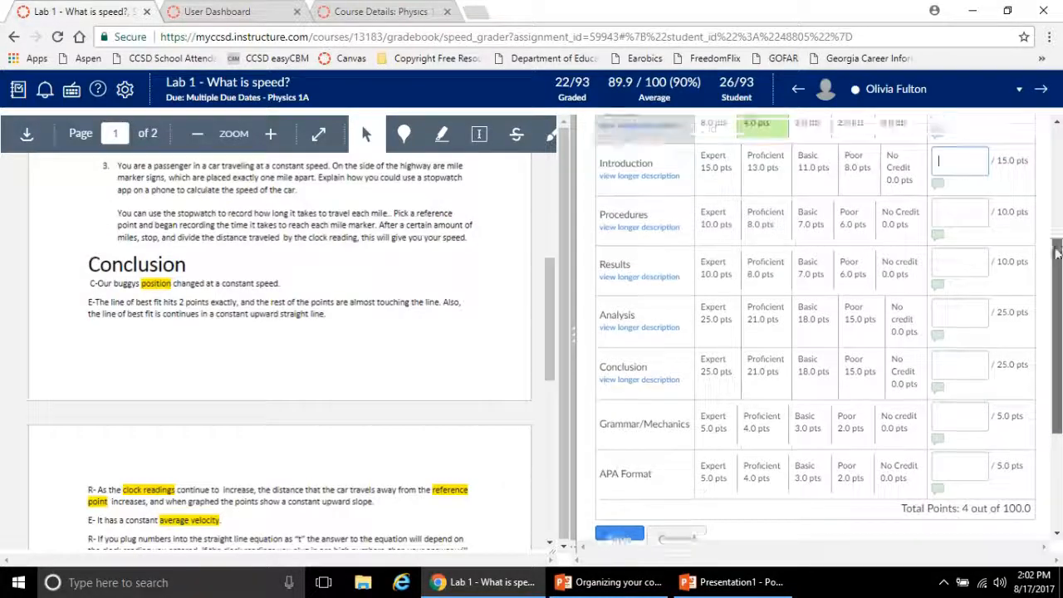
left_click(954, 238)
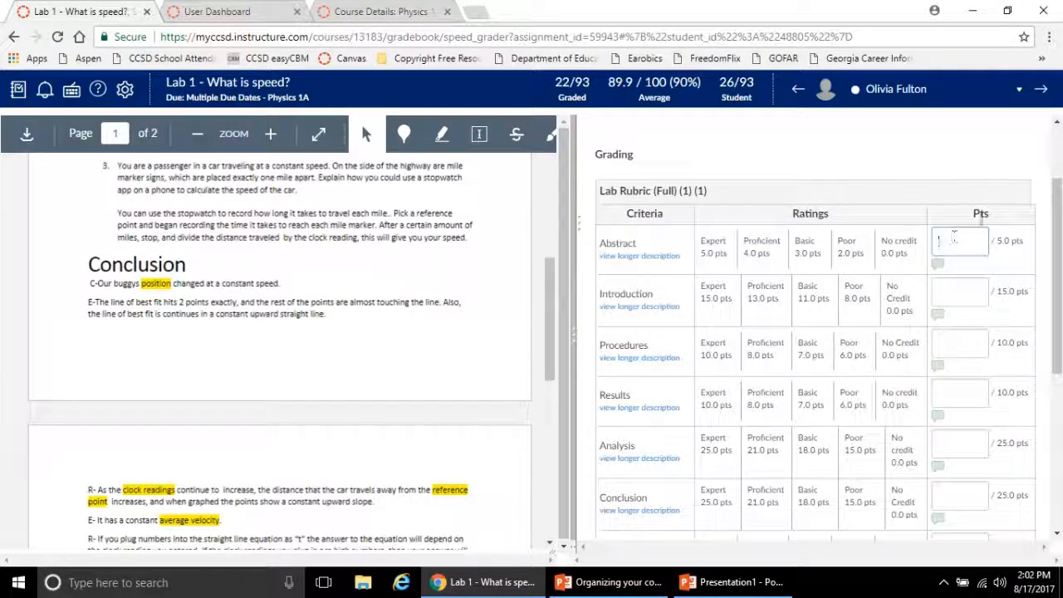
scroll(629, 384, "down", 3)
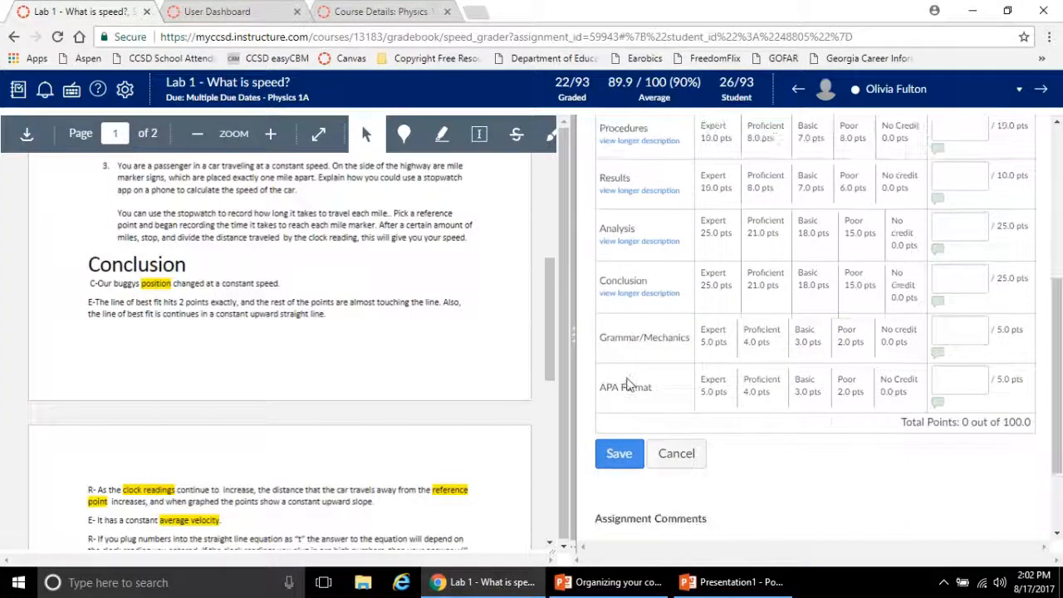
left_click(619, 453)
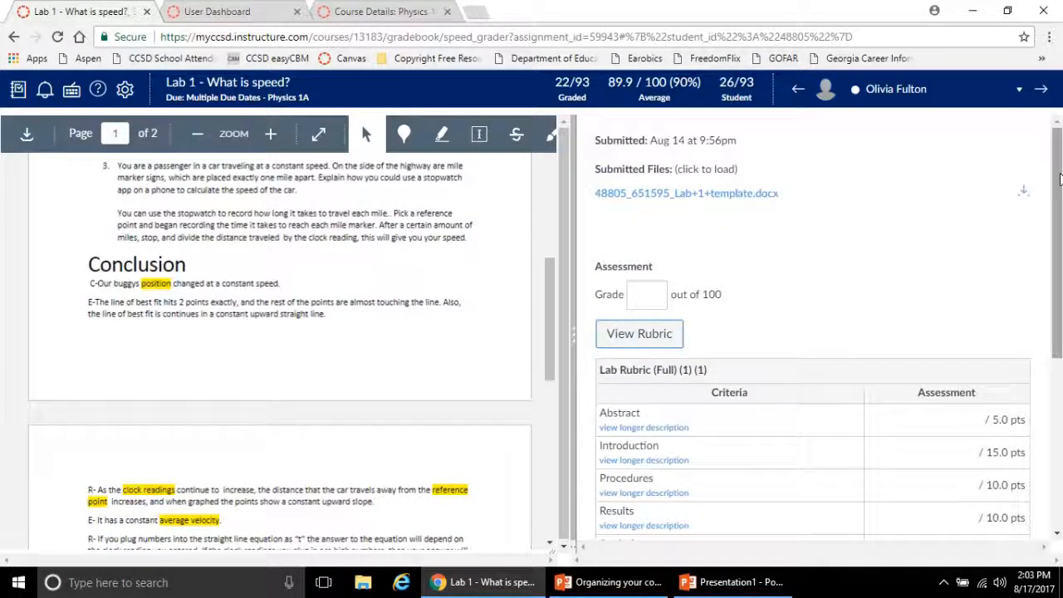
Dictate an assignment comment about voice transcription with speech recognition, allowing the site to use the microphone
left_click_drag(1060, 177, 1061, 407)
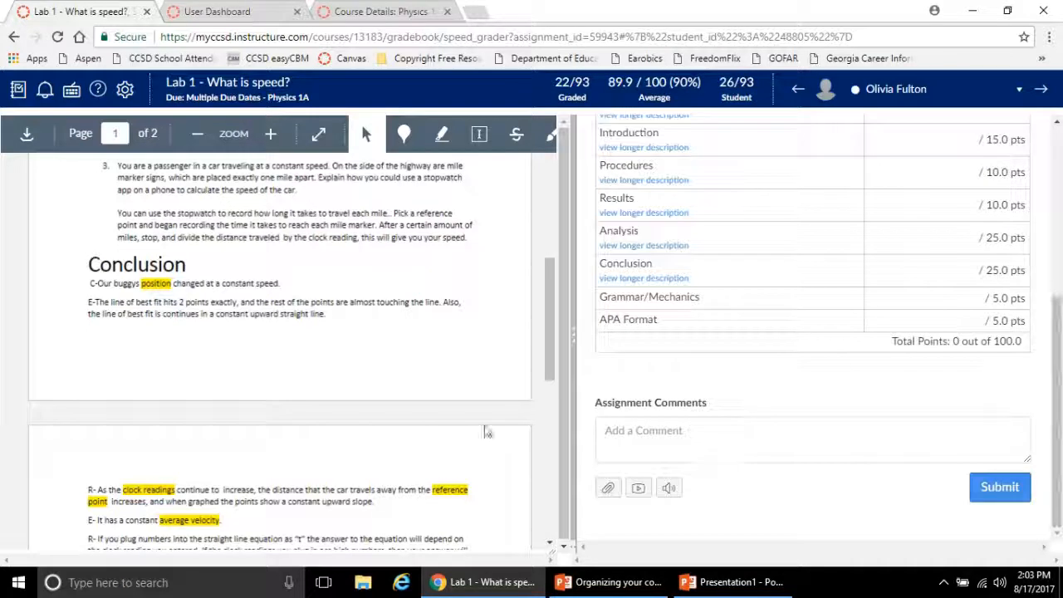
left_click(653, 436)
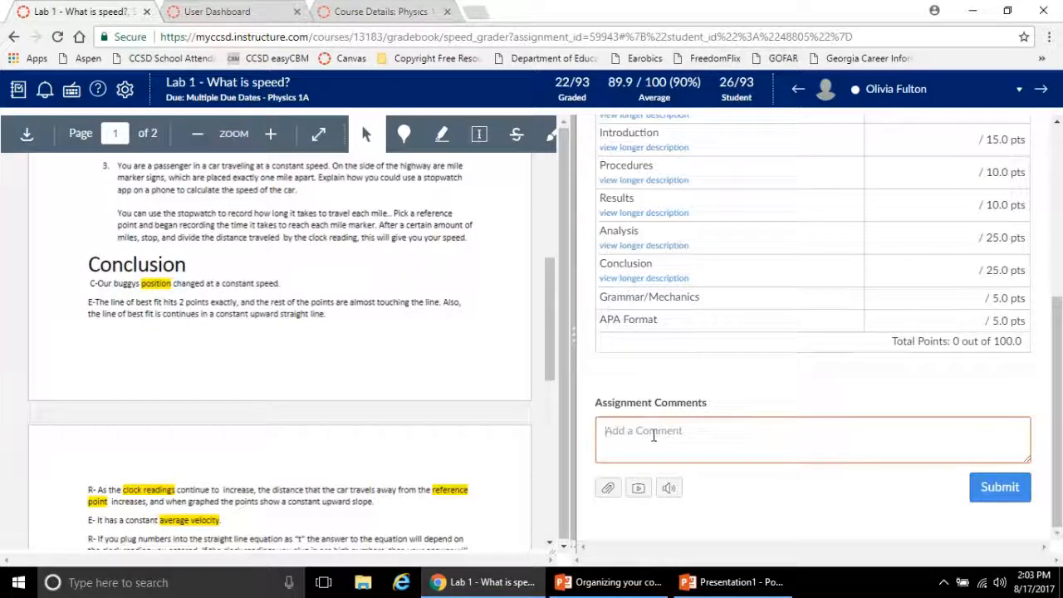
left_click(670, 490)
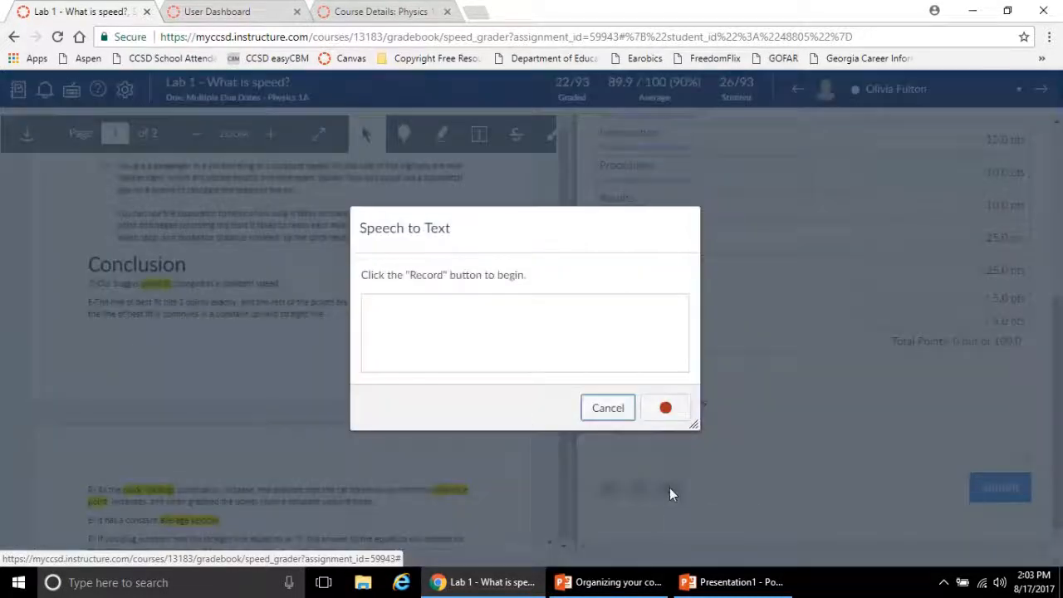
left_click(666, 408)
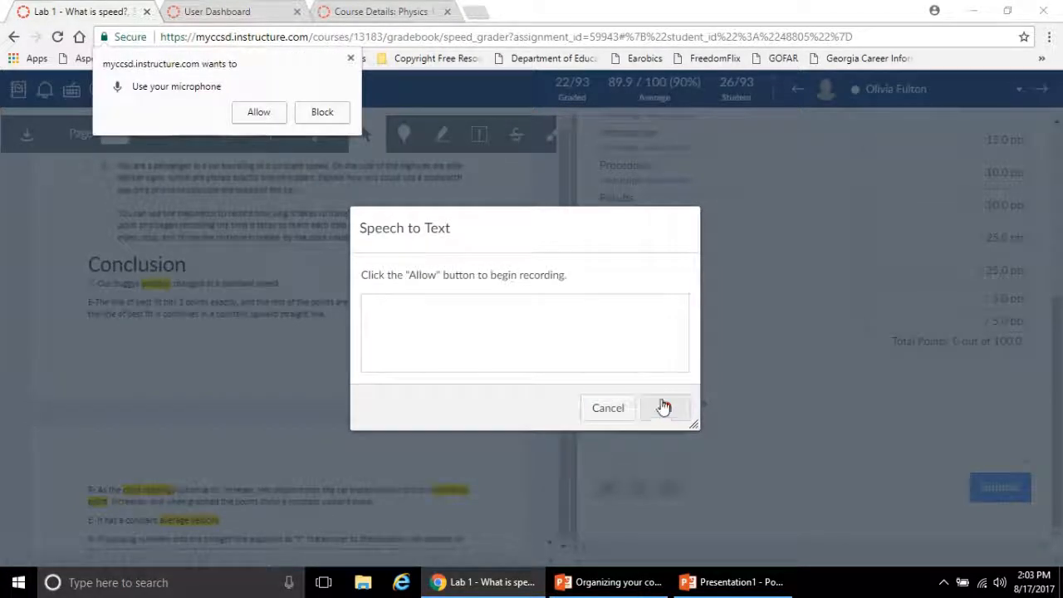
left_click(257, 115)
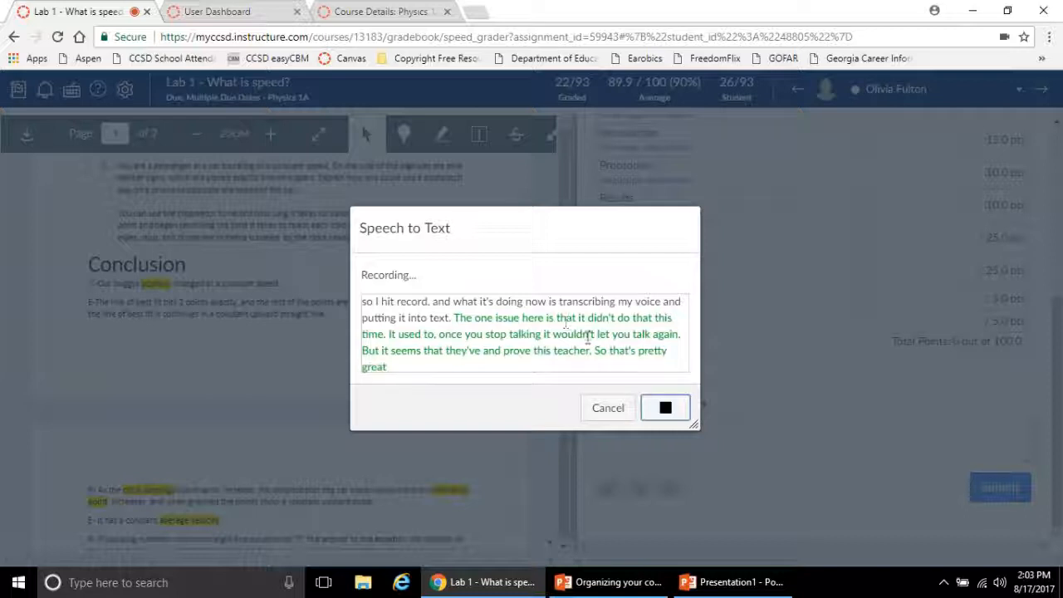
left_click(667, 407)
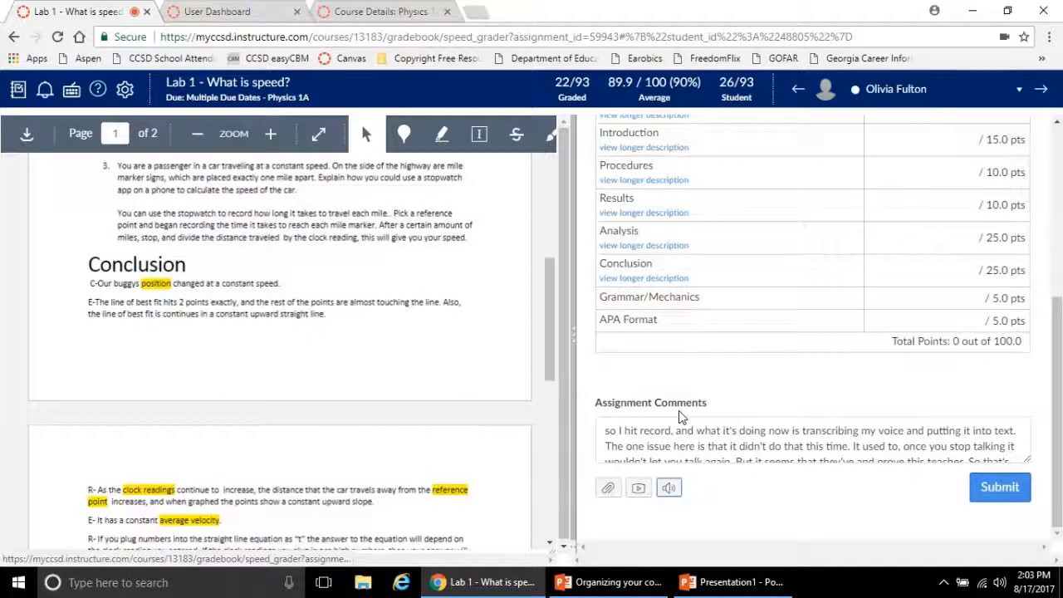
Read through the dictated comment and delete all its text, and try out the comment's file attachment option, removing it again
left_click(967, 446)
key("Down")
key("Down")
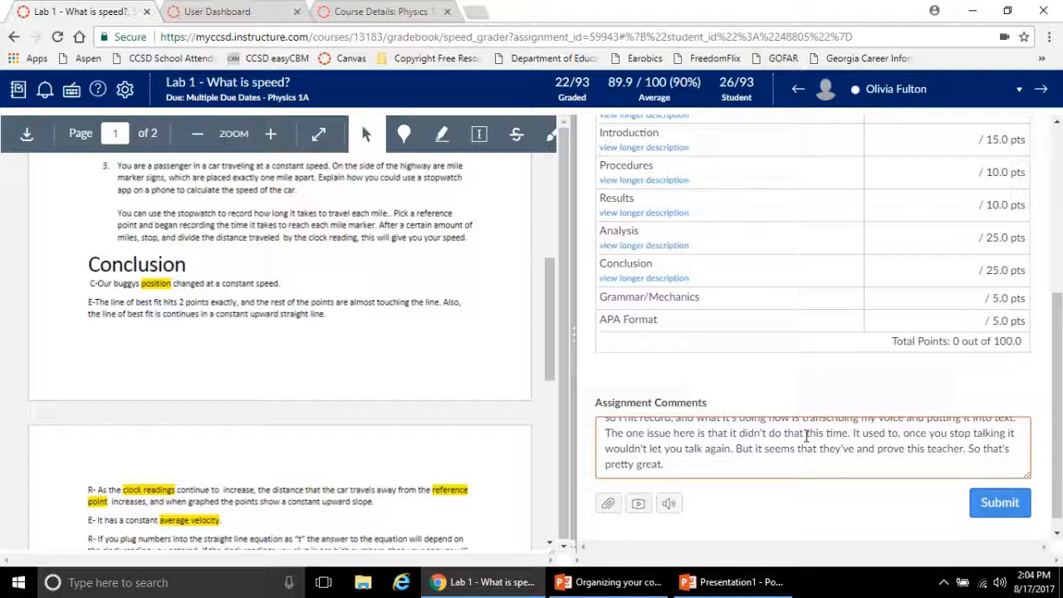
key("ctrl+a")
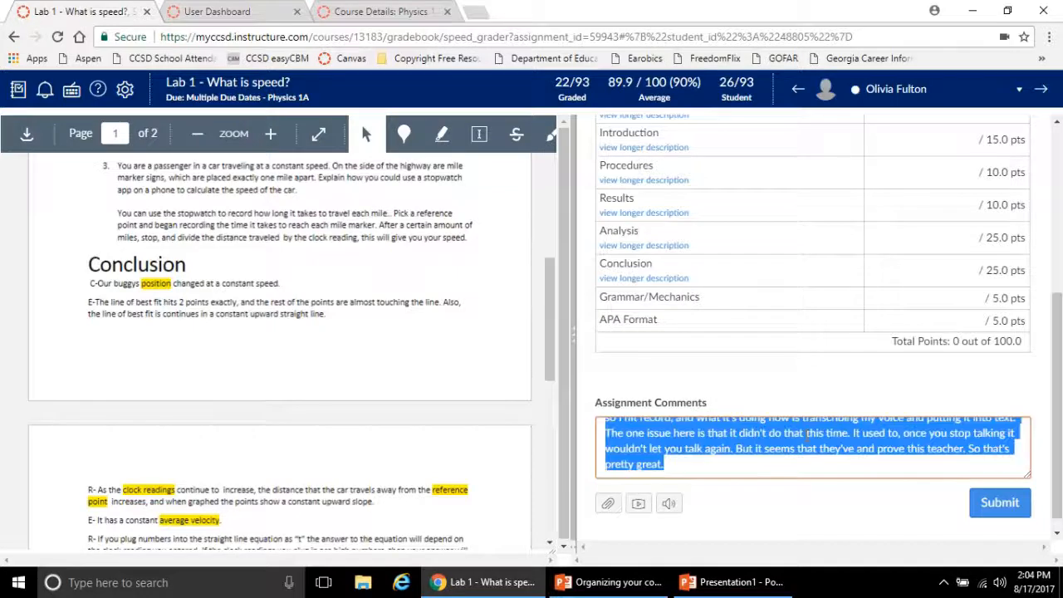
key("BackSpace")
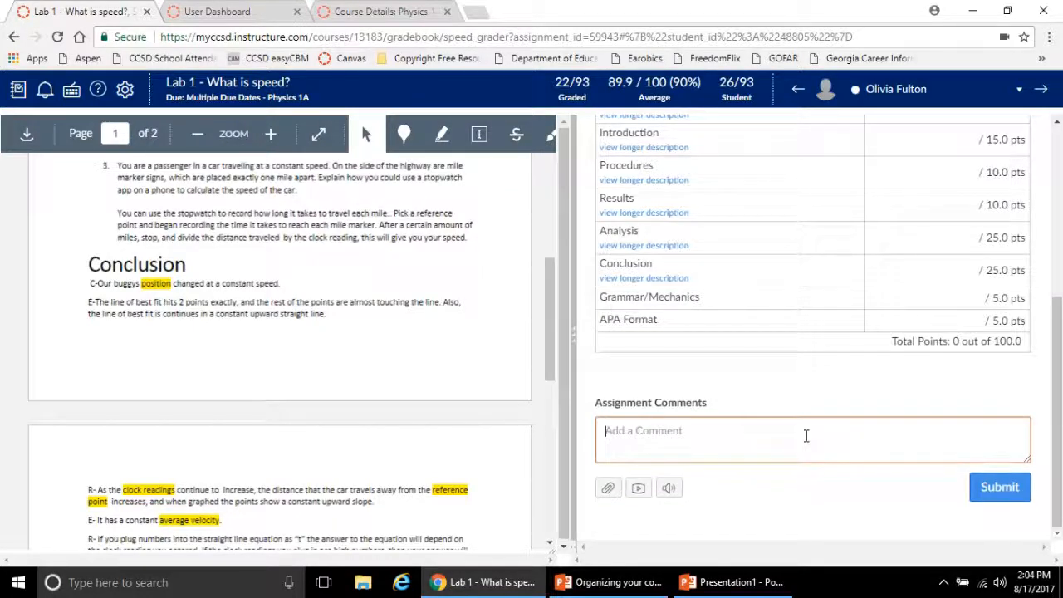
left_click(609, 490)
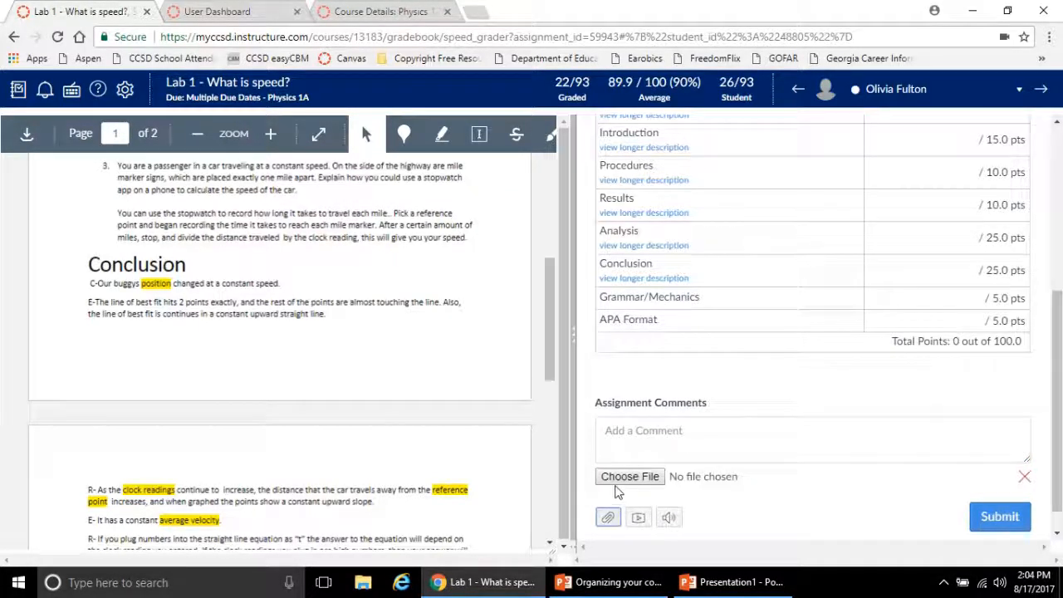
left_click(1025, 480)
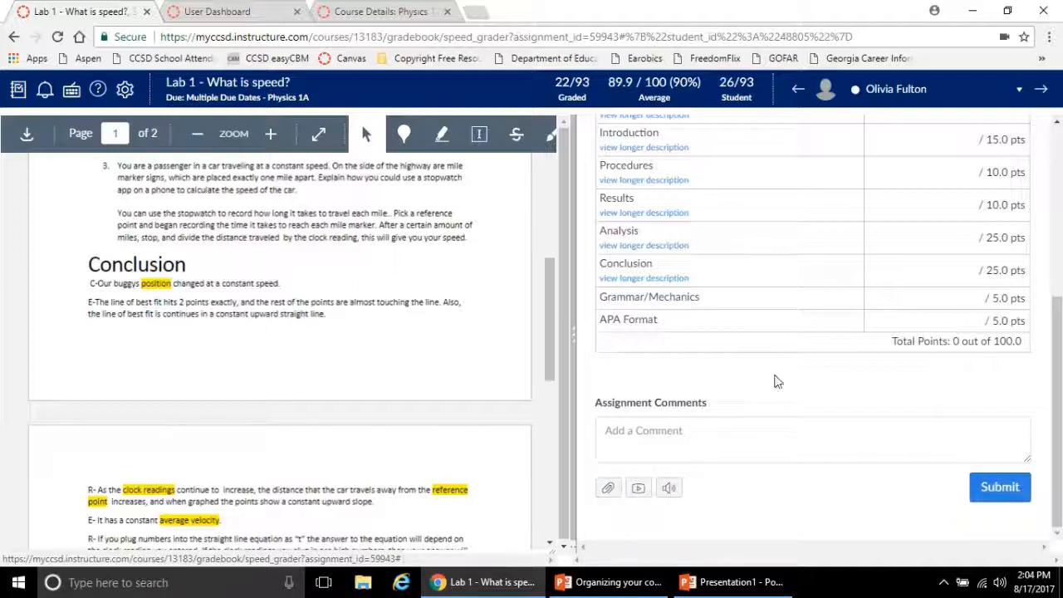
View the list of keyboard shortcuts and switch back and forth between this student's submission and the next one
scroll(726, 306, "up", 4)
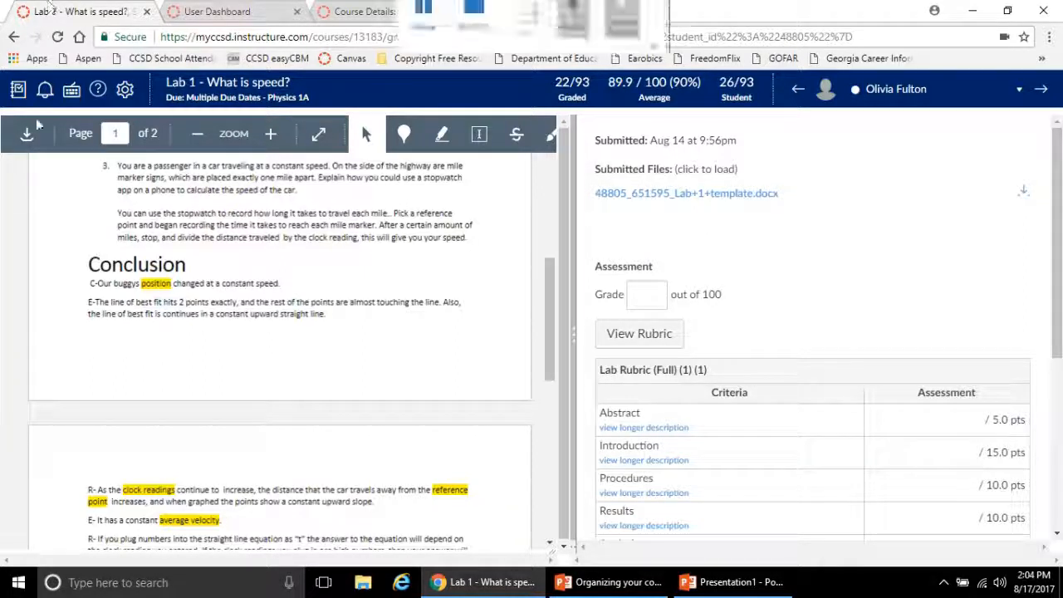
left_click(72, 91)
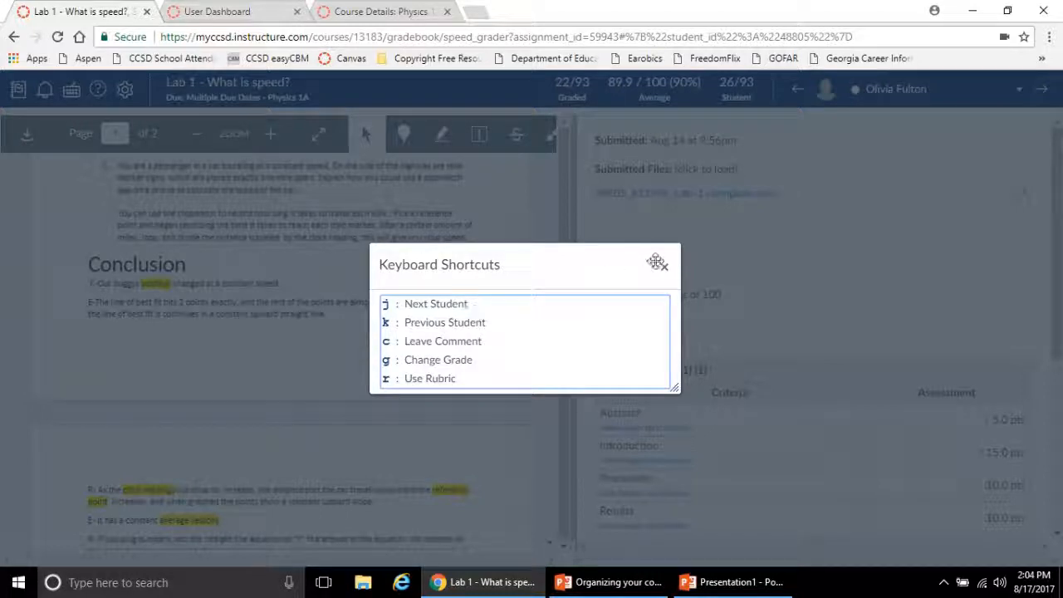
left_click(664, 268)
key("j")
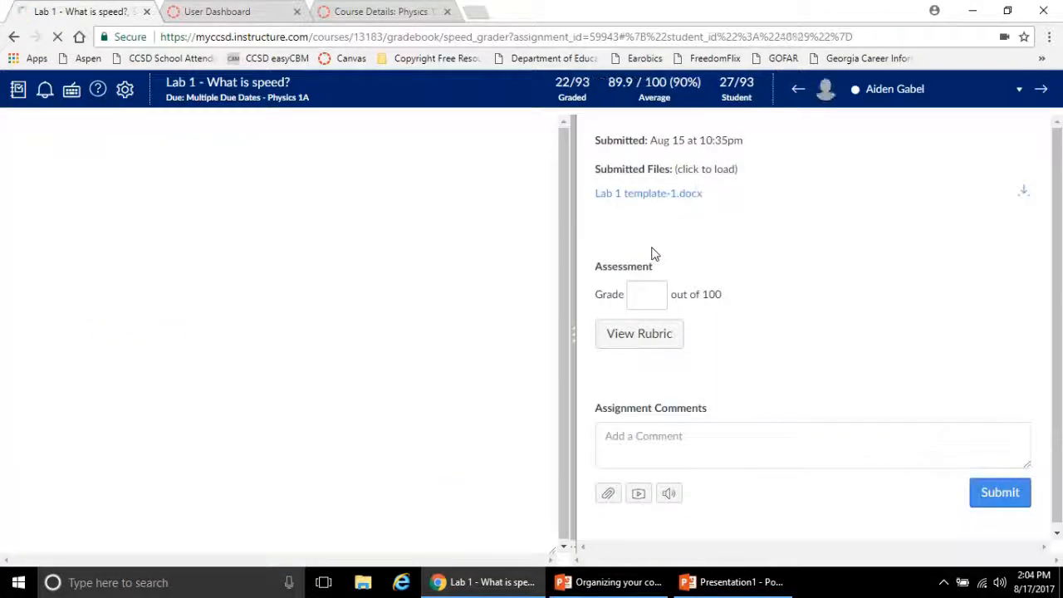
key("k")
key("j")
key("k")
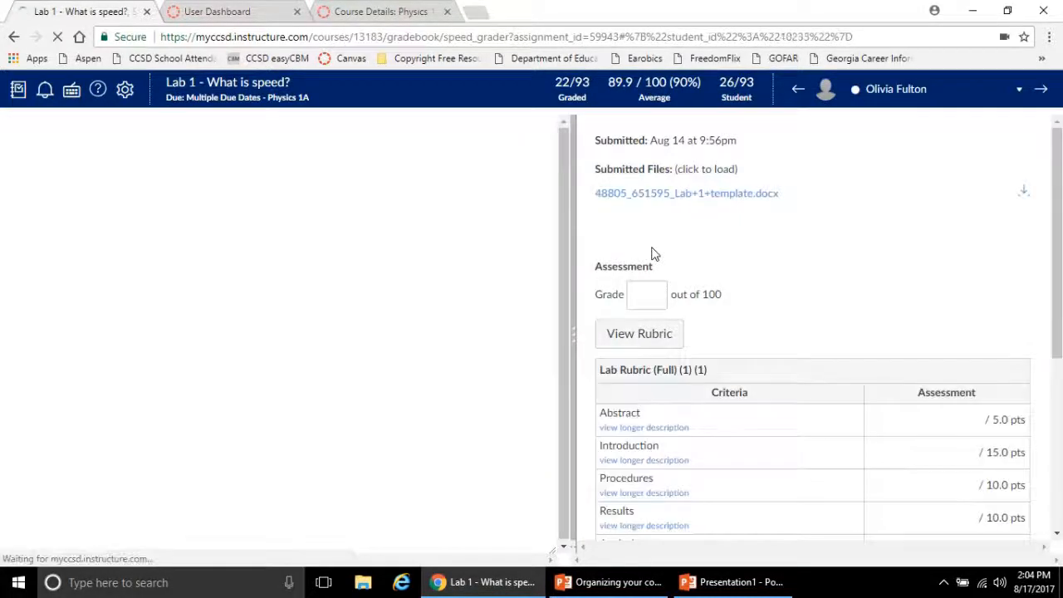
key("j")
key("k")
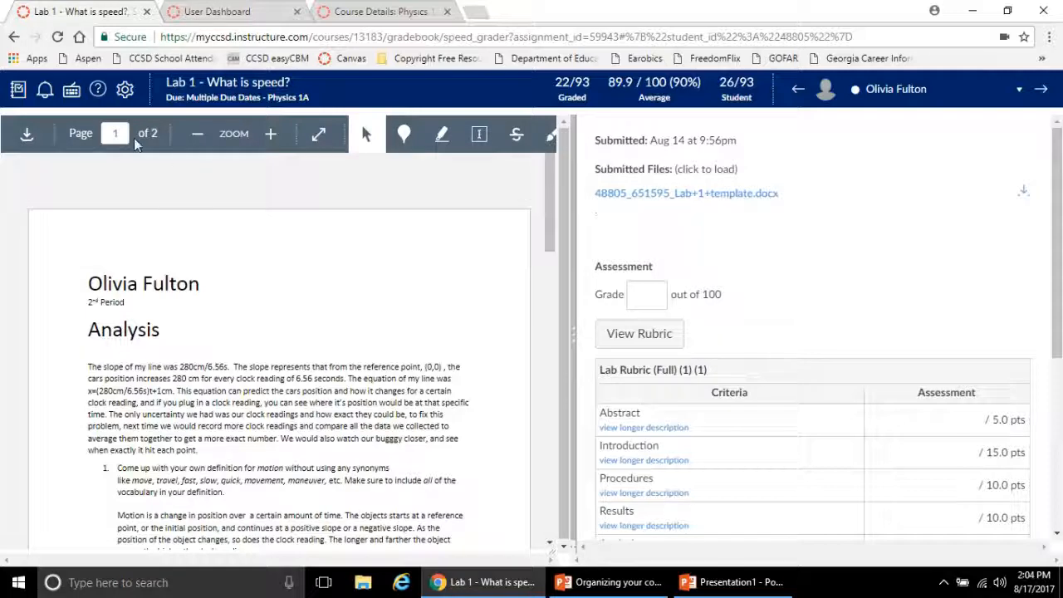
Check the keyboard shortcuts again, and enter a trial grade for the submission and clear it
left_click(70, 88)
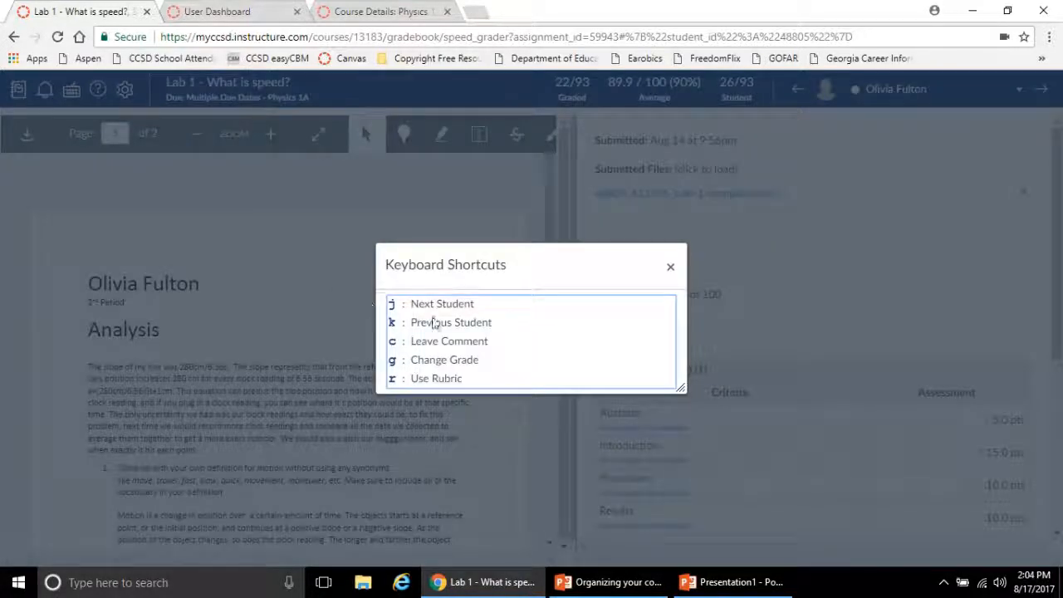
left_click(671, 266)
type("3746")
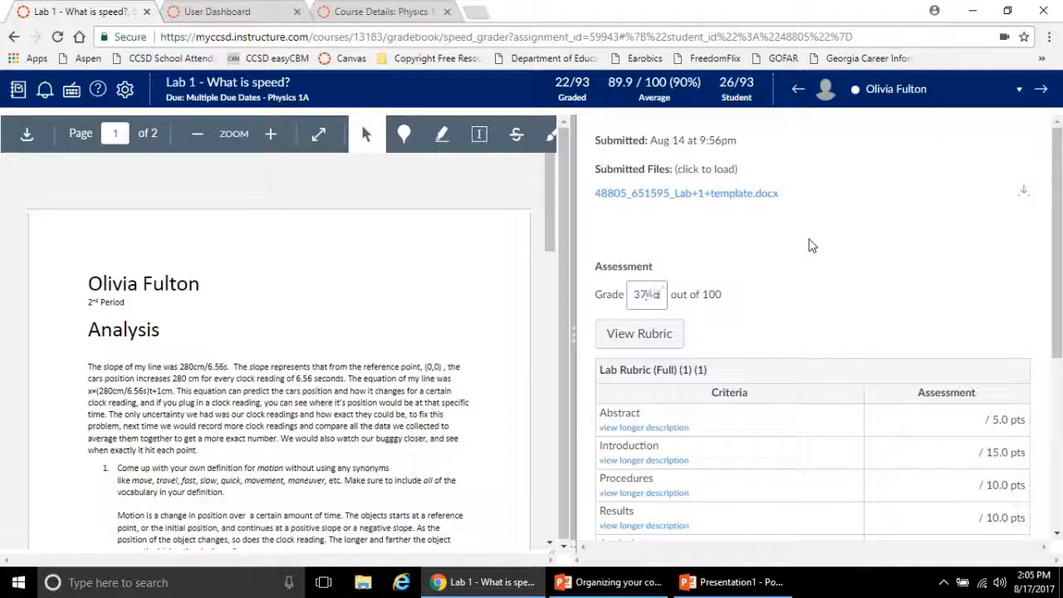
key("BackSpace")
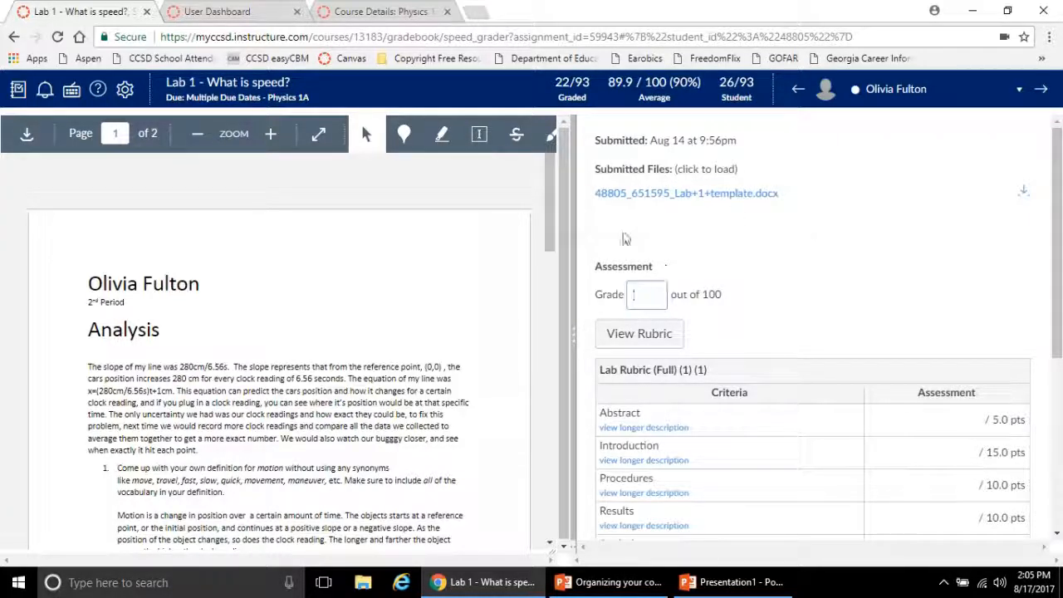
Open the full Lab Rubric for grading and toggle its display several times
key("r")
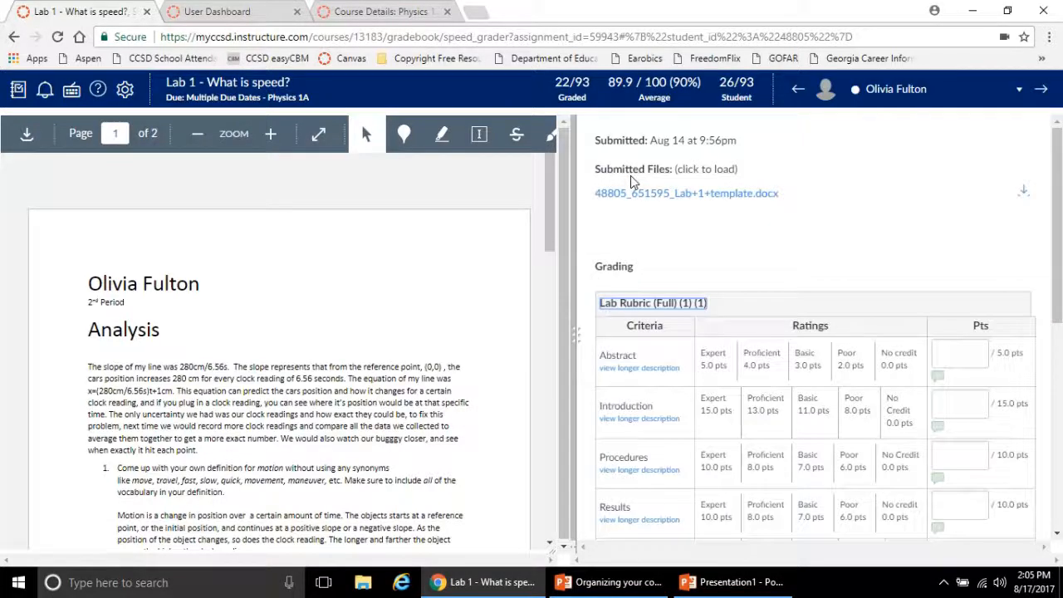
key("r")
Toggle the full rubric's display again and jump to the assignment comment field
key("r")
key("r")
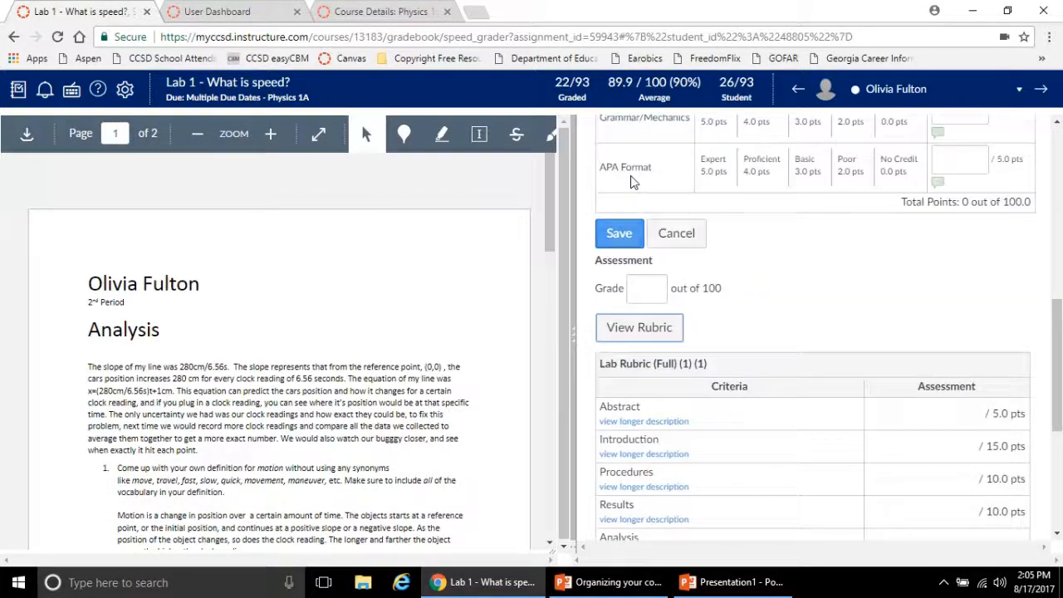
key("r")
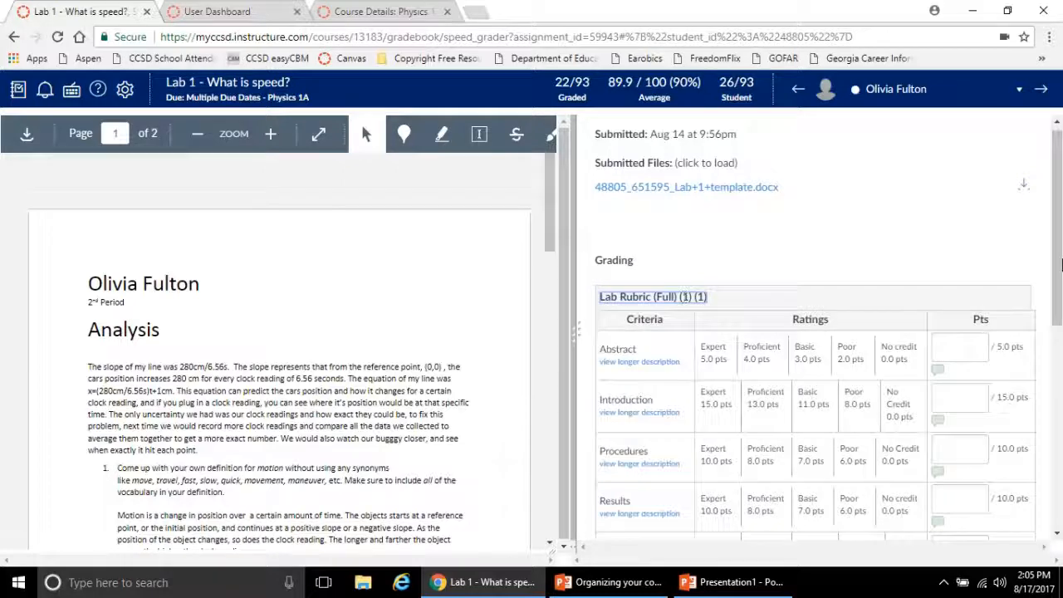
left_click_drag(1059, 264, 1062, 327)
key("r")
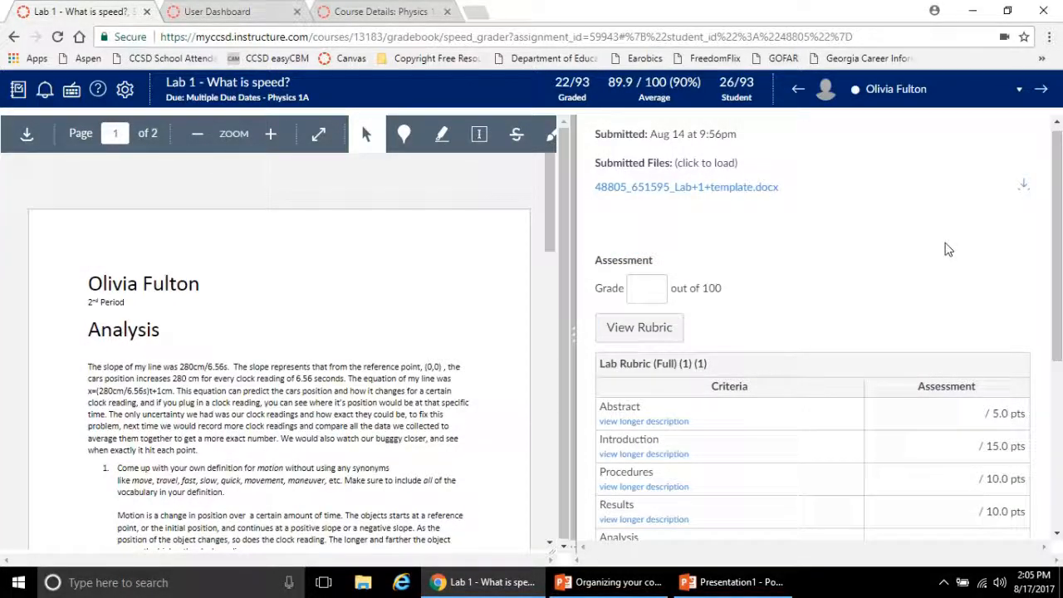
key("c")
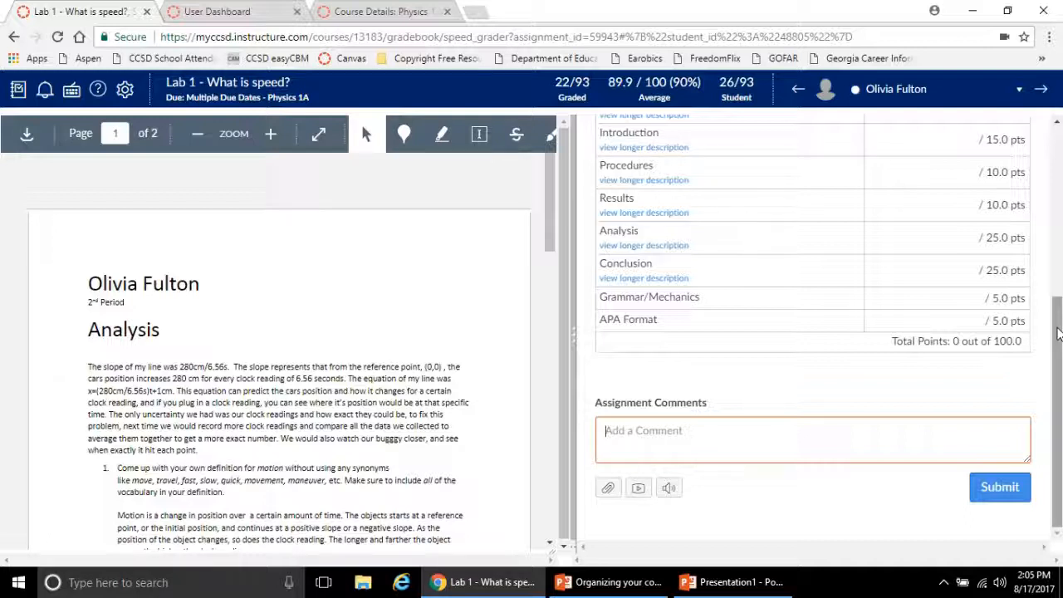
Look over the start of the submission and the comment field, and widen the document viewer to fit all annotation tools
left_click_drag(1057, 332, 1030, 160)
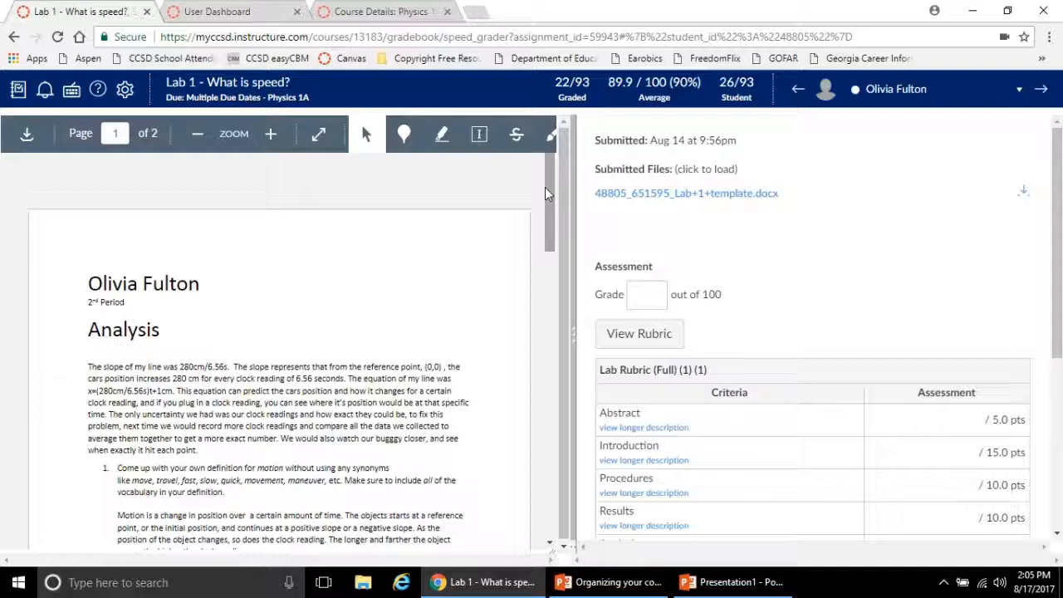
mouse_move(545, 193)
left_mouse_down()
mouse_move(544, 231)
mouse_move(544, 210)
left_mouse_up()
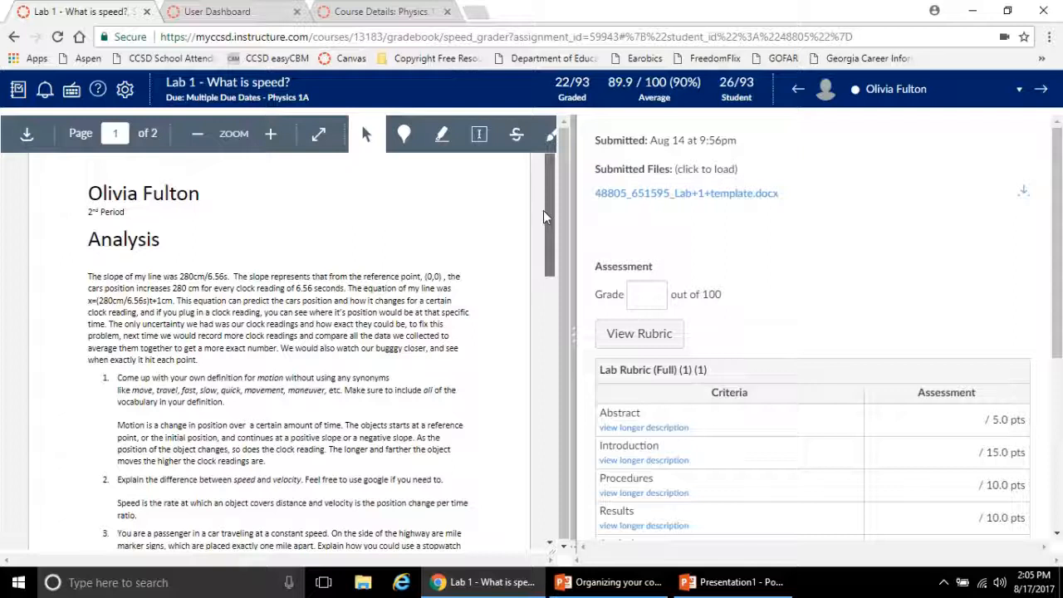
left_click_drag(544, 210, 543, 211)
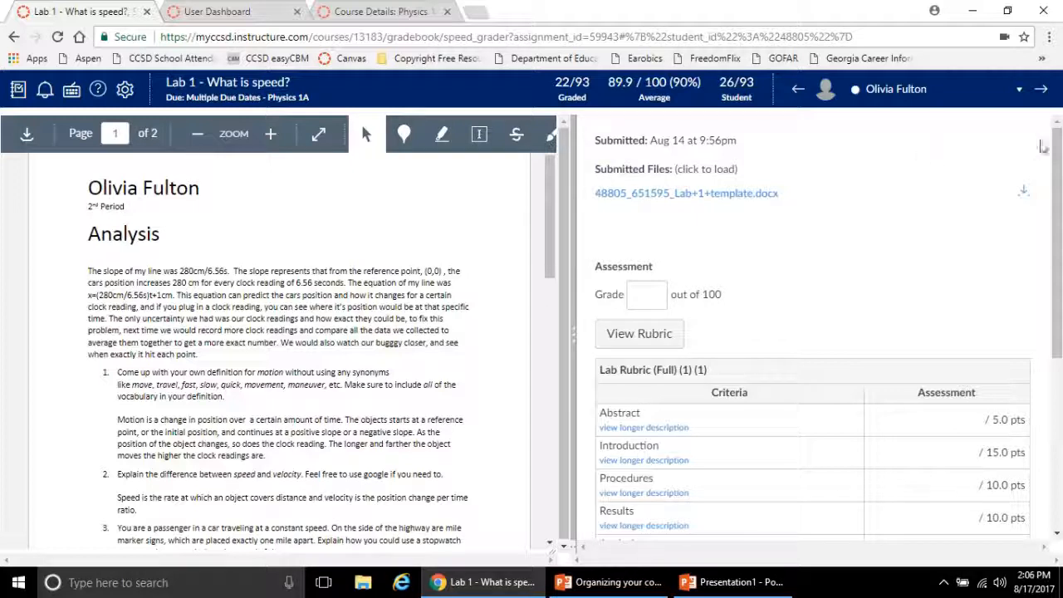
scroll(1042, 145, "down", 3)
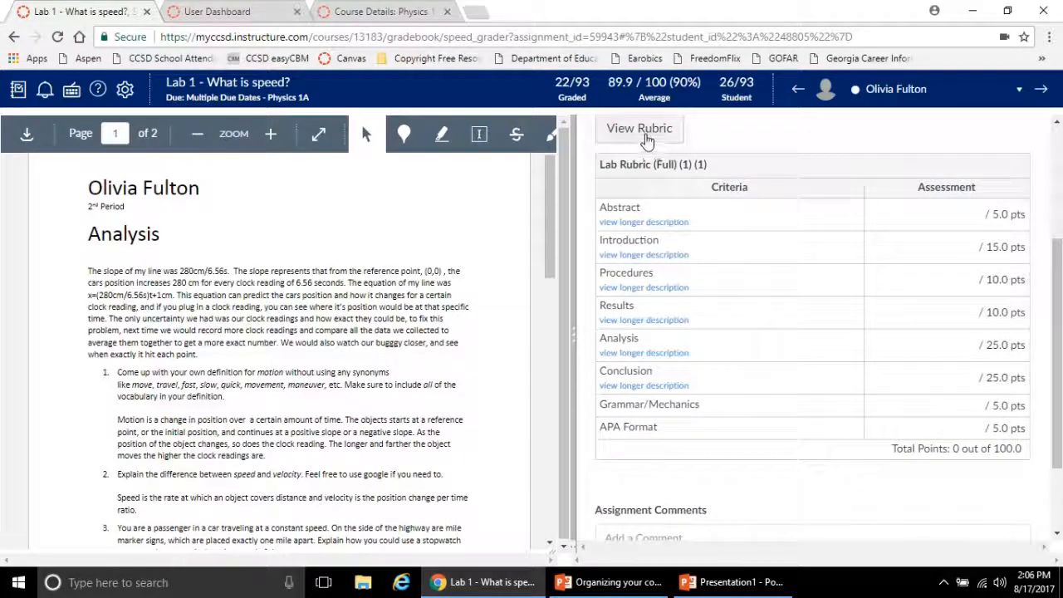
scroll(764, 455, "down", 2)
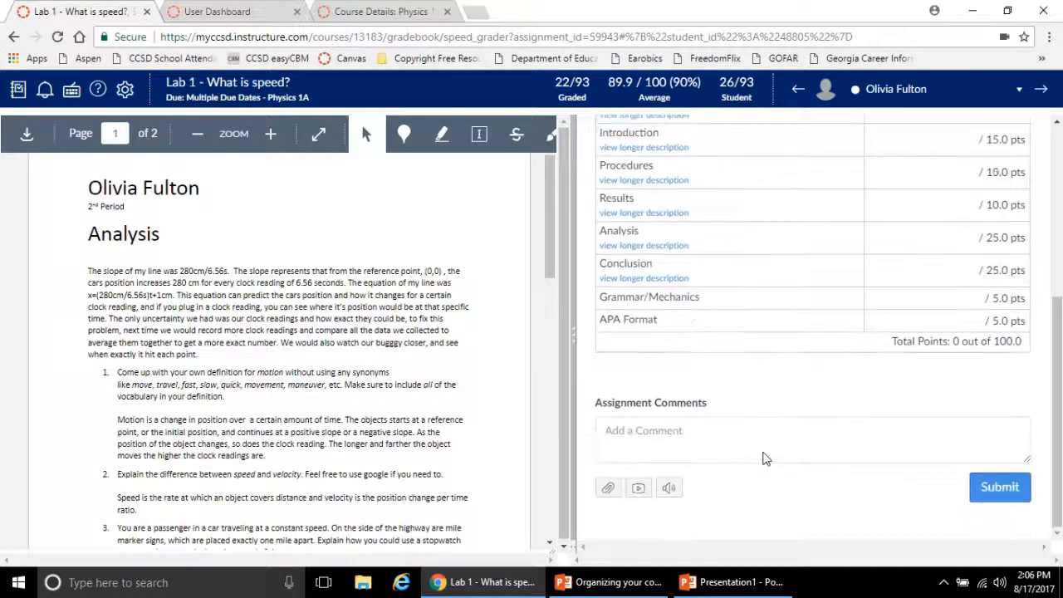
left_click(691, 428)
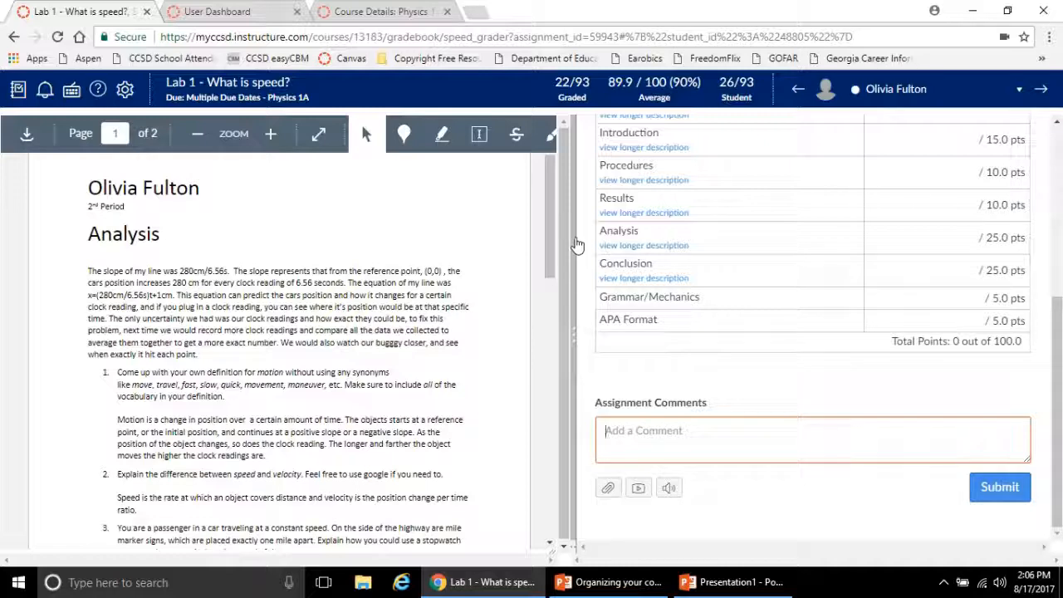
left_click_drag(576, 241, 720, 249)
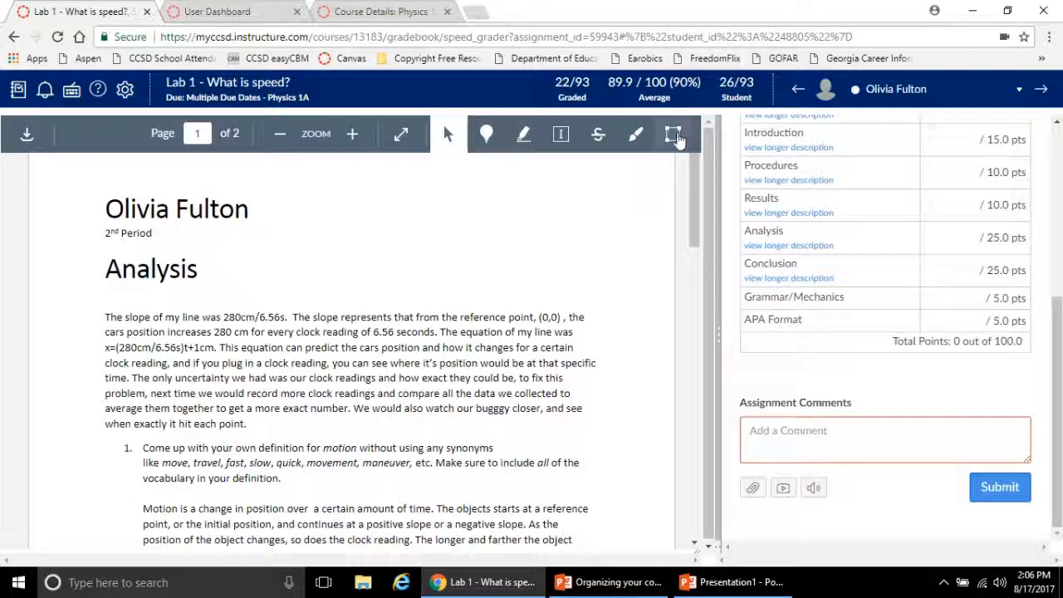
Add a blue point annotation after "exact number" in the analysis paragraph with the comment "Need to put a period here instead of a comma."
left_click(485, 134)
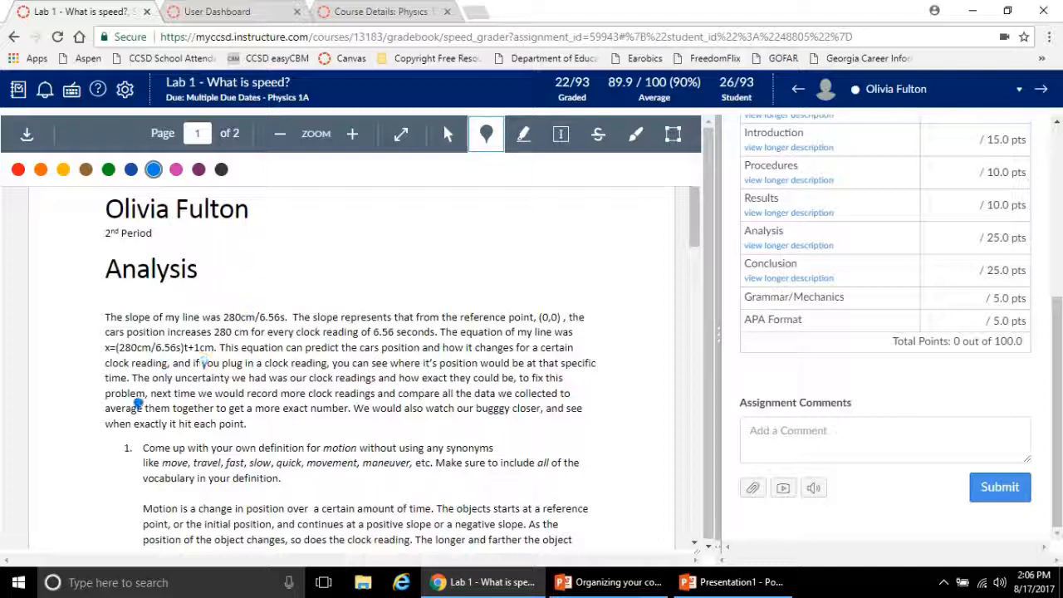
left_click(350, 402)
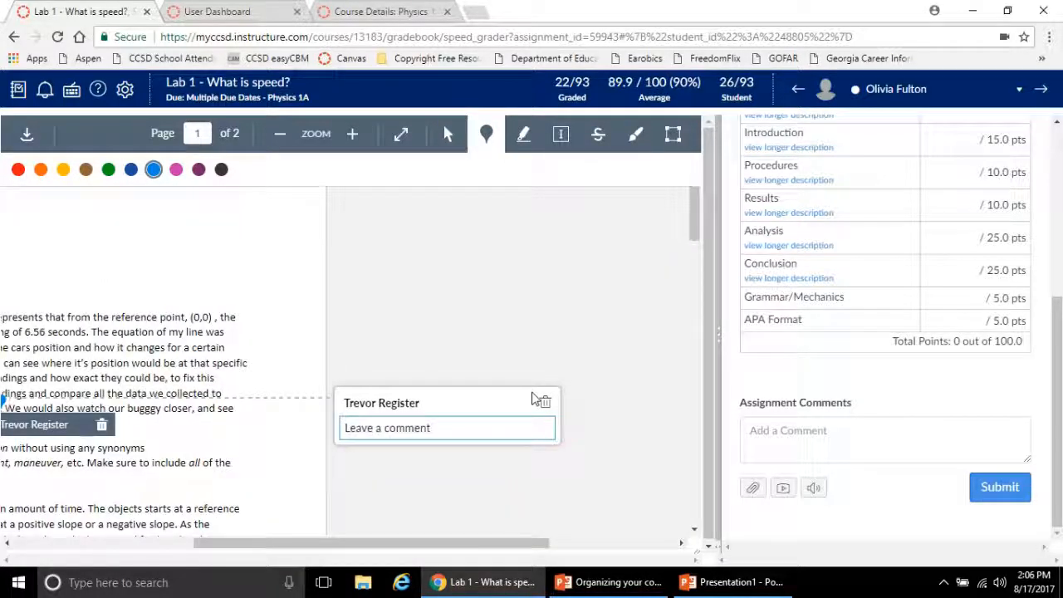
type("Need to put")
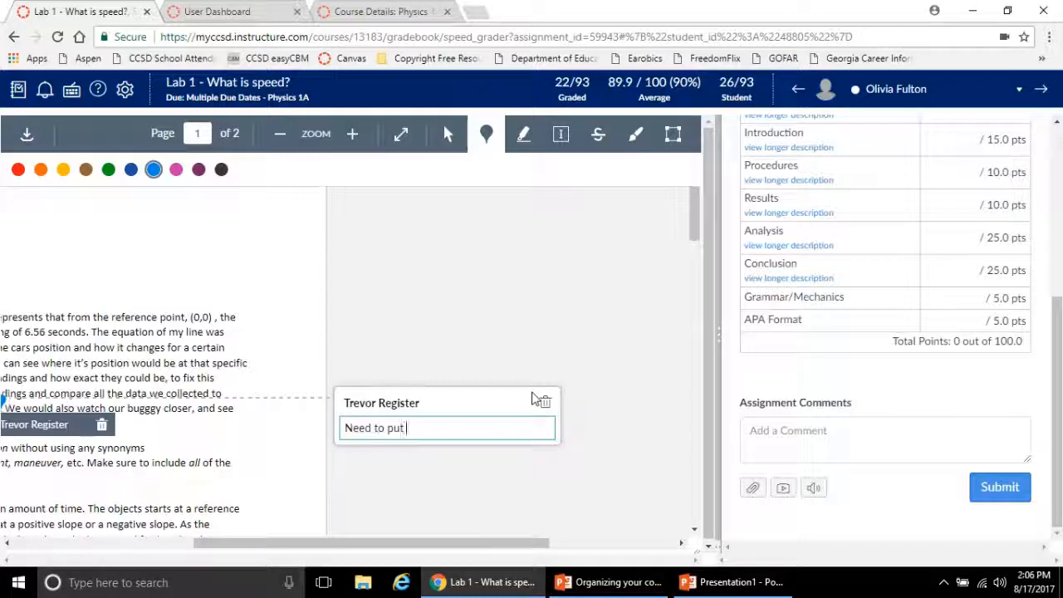
type(" a period here Instead of a comma.")
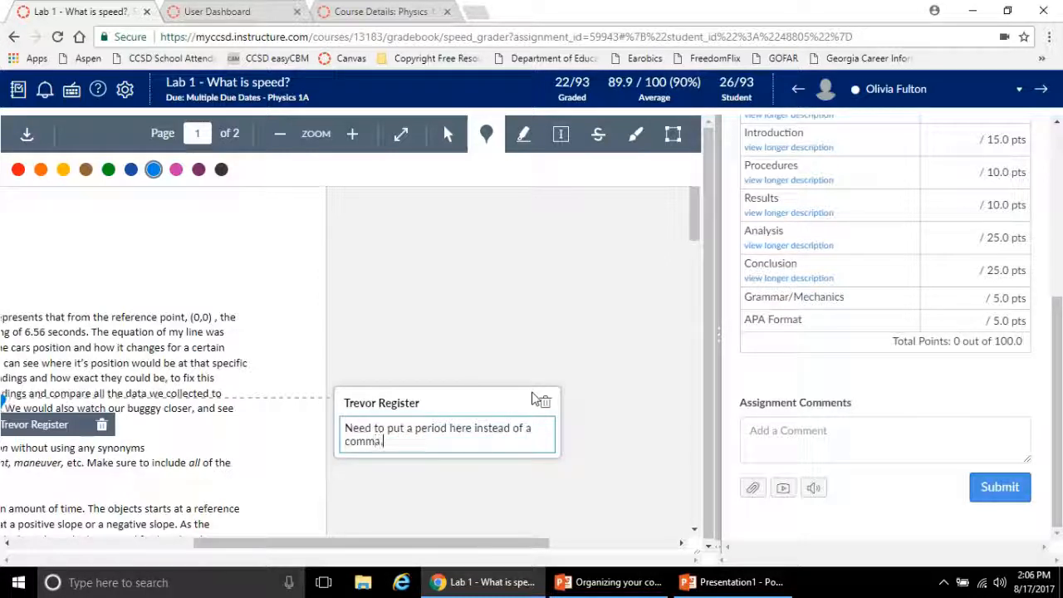
left_click(466, 338)
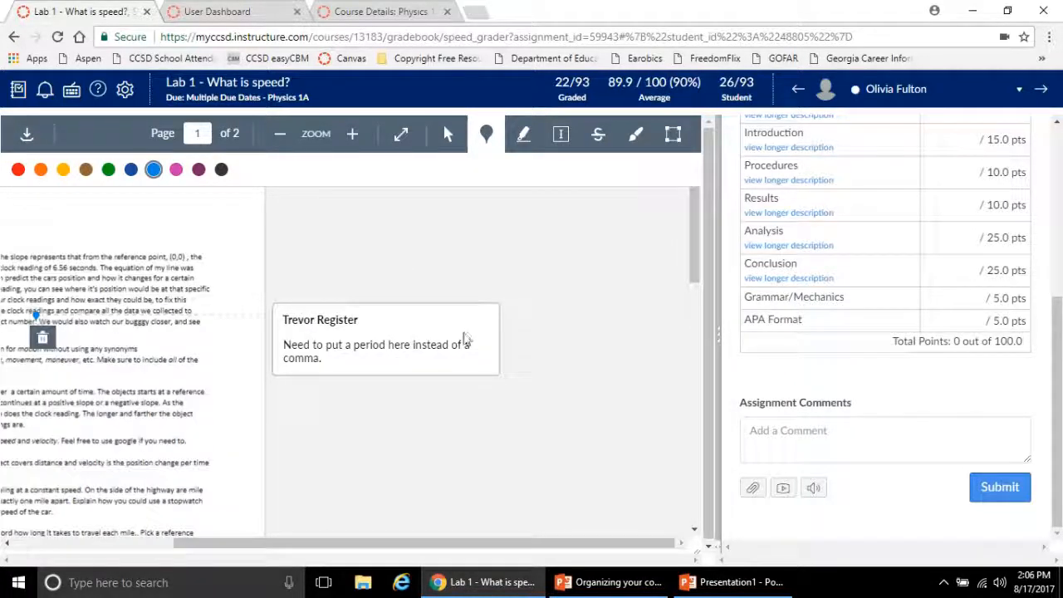
Select the point annotation's comment about the period and delete it, confirming the removal
left_click_drag(491, 534, 365, 535)
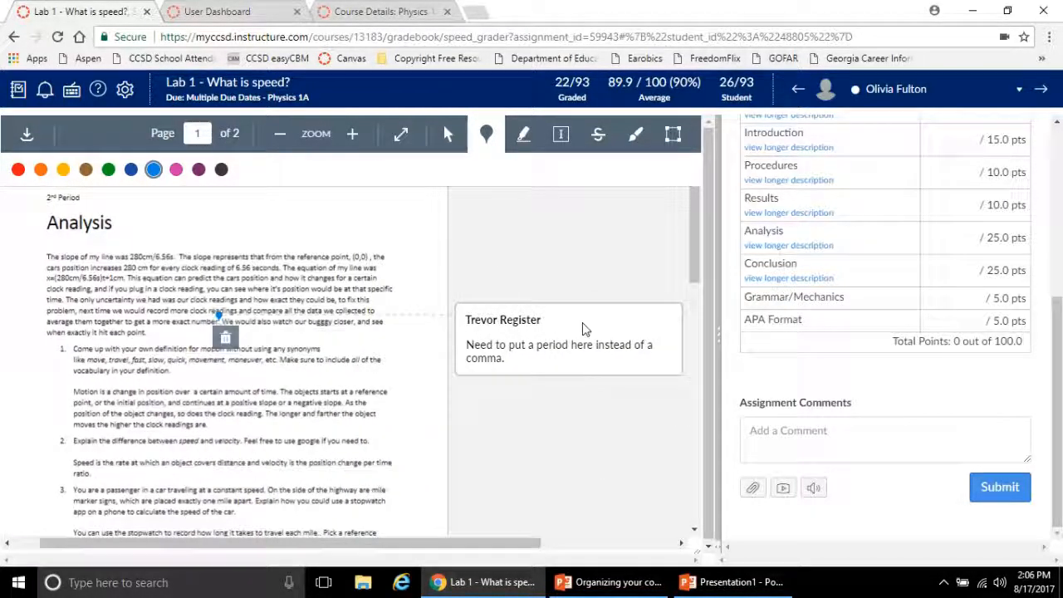
left_click(473, 319)
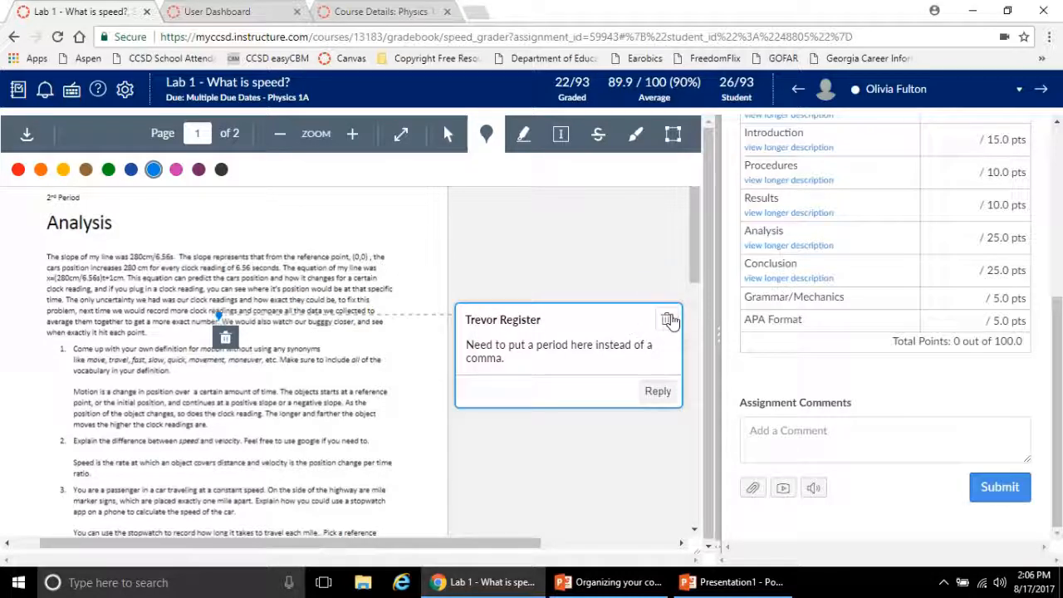
left_click(670, 321)
left_click(591, 127)
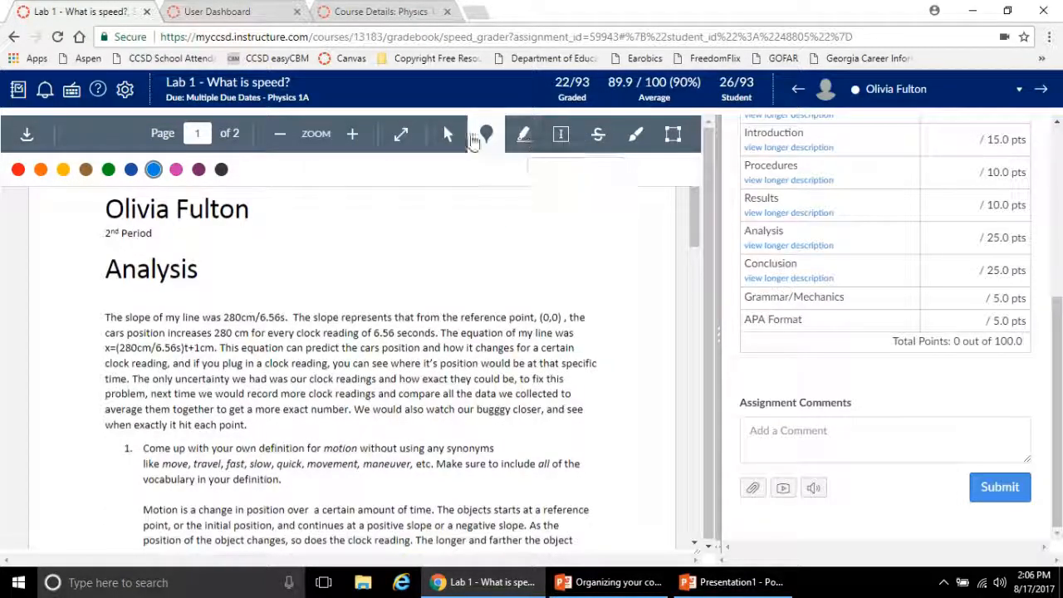
Highlight the sentence beginning "The slope represents" in yellow and comment "Wow! You did a fantastic job explaining the slope here."
left_click(523, 134)
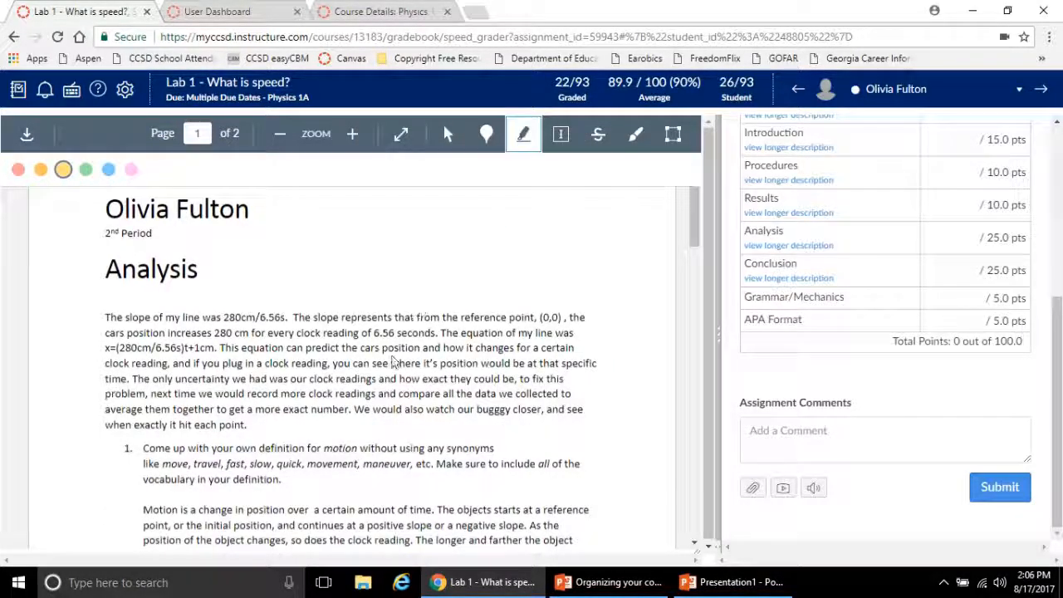
mouse_move(294, 313)
left_mouse_down()
mouse_move(406, 348)
mouse_move(368, 333)
mouse_move(440, 333)
left_mouse_up()
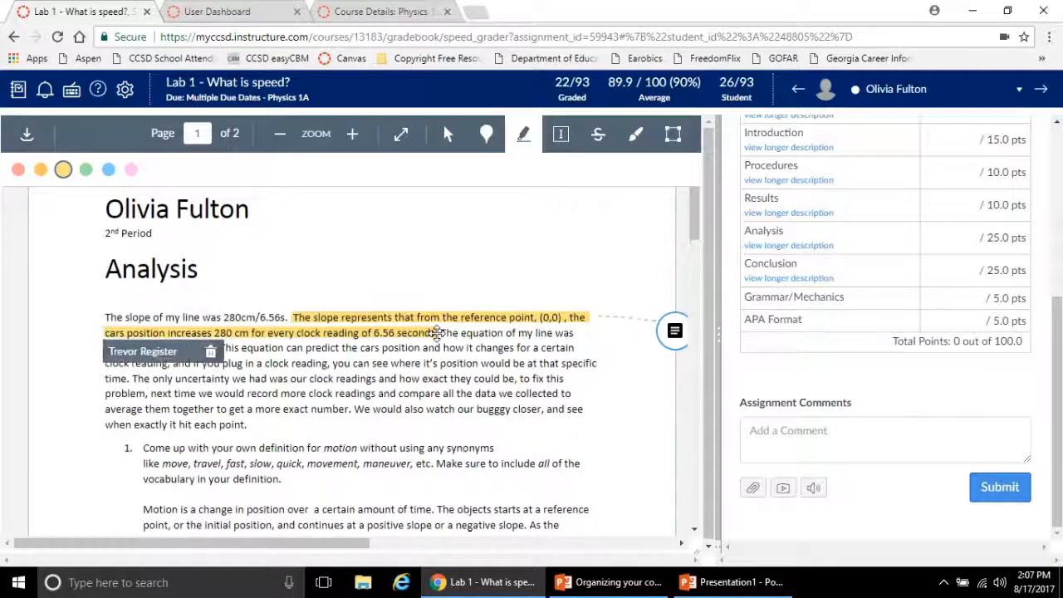
left_click(679, 327)
type("Wow! Y")
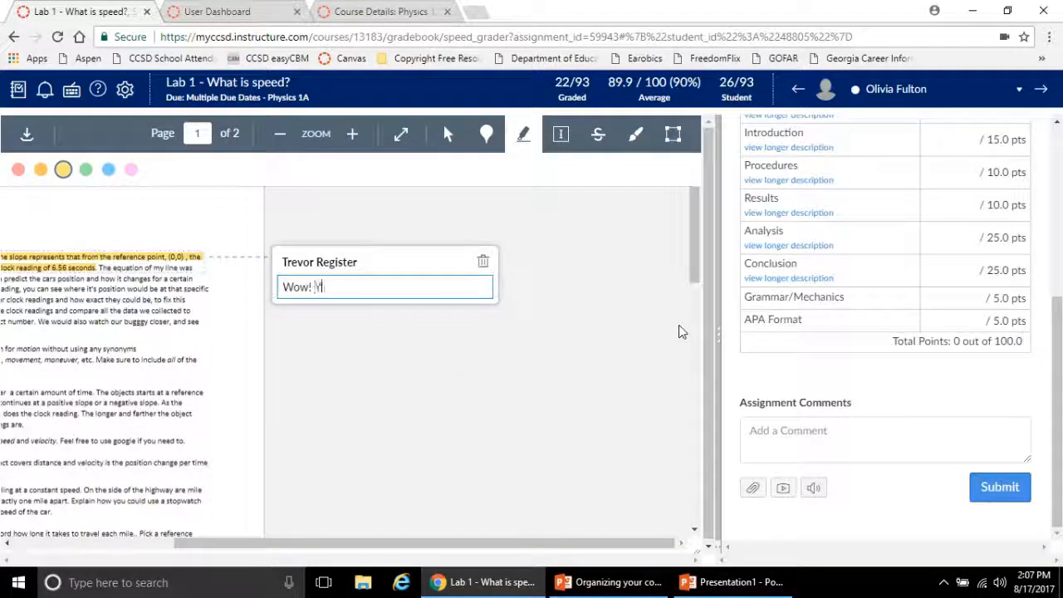
type("ou did a fantast")
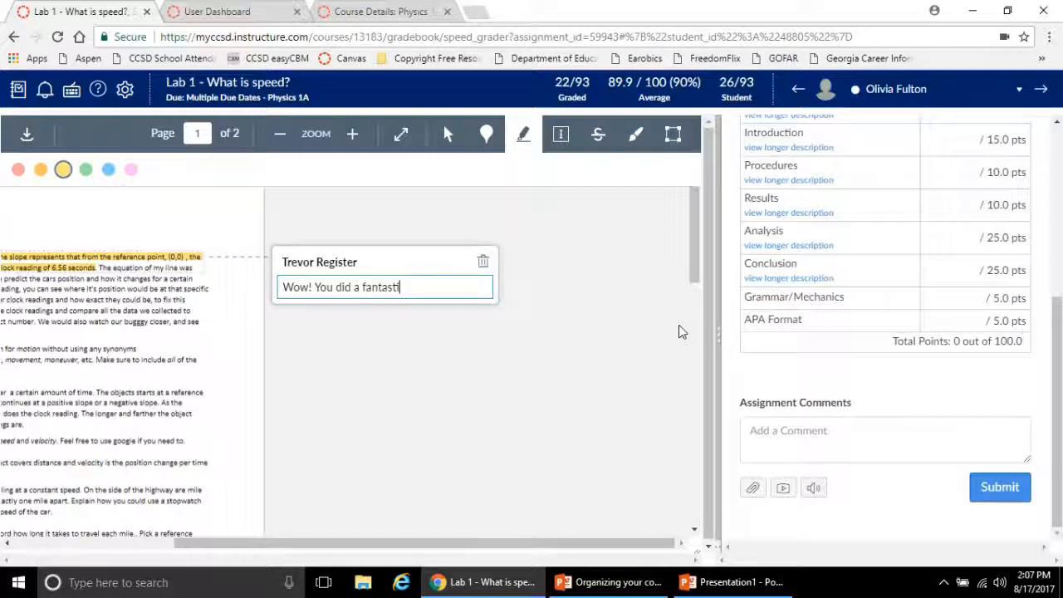
type("ic job explaining")
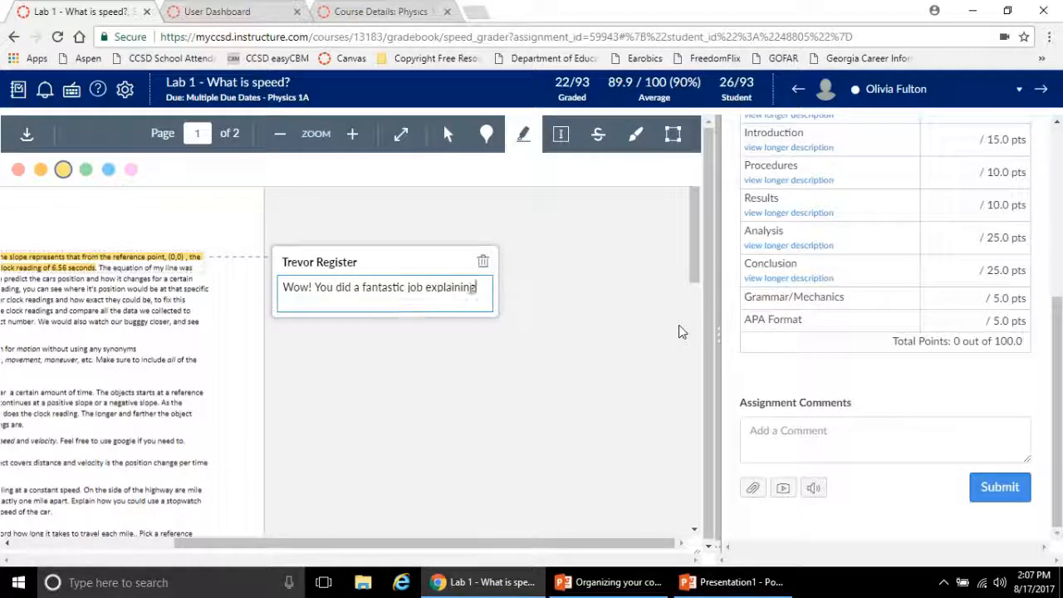
type(" the slope here.")
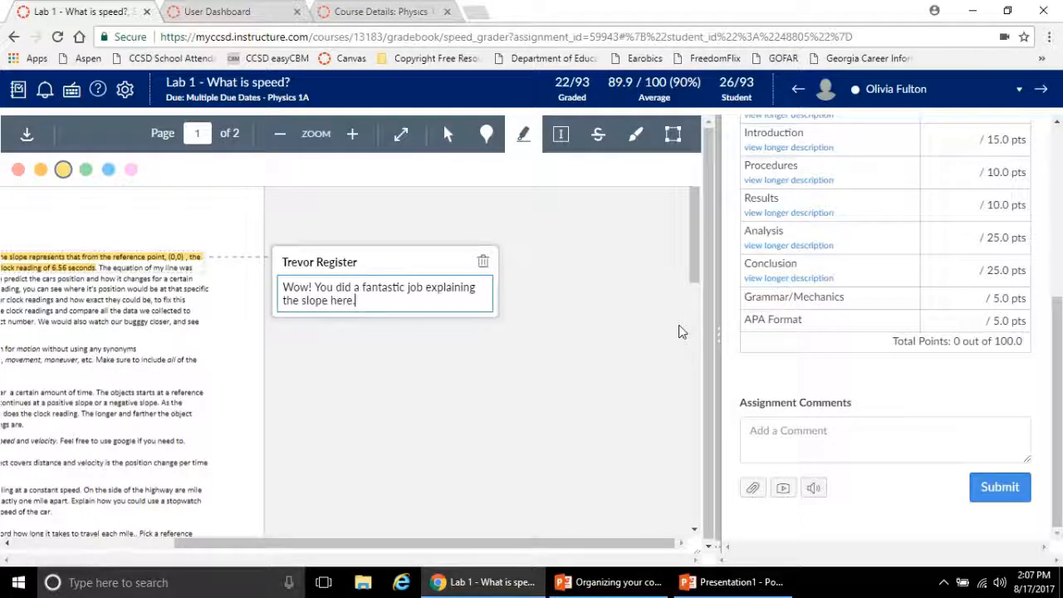
left_click(611, 391)
Reopen the comment on the highlighted slope sentence and delete the highlight annotation, confirming the removal
left_click_drag(582, 541, 424, 542)
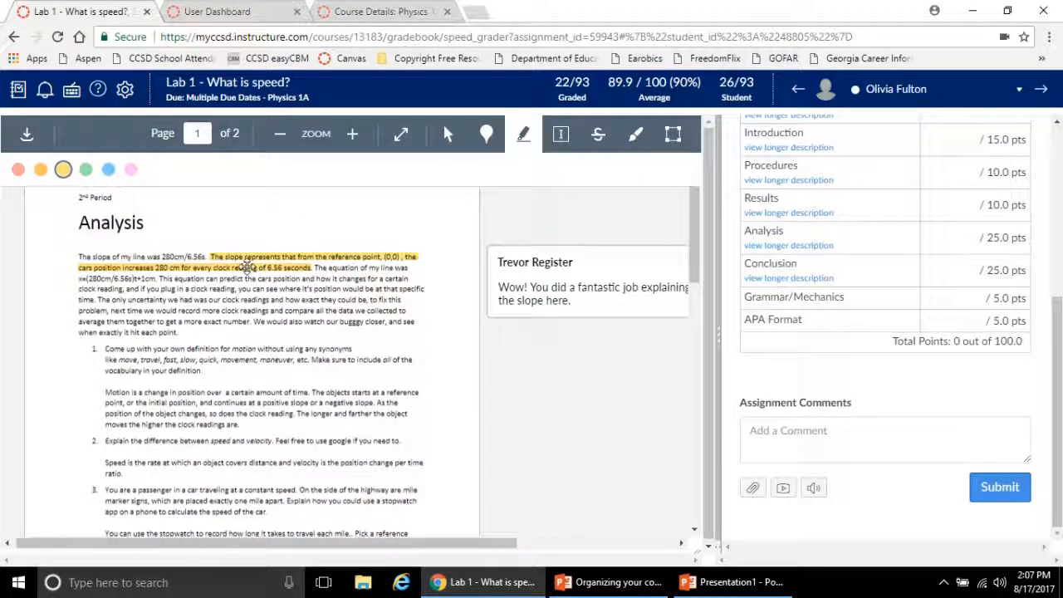
left_click(522, 284)
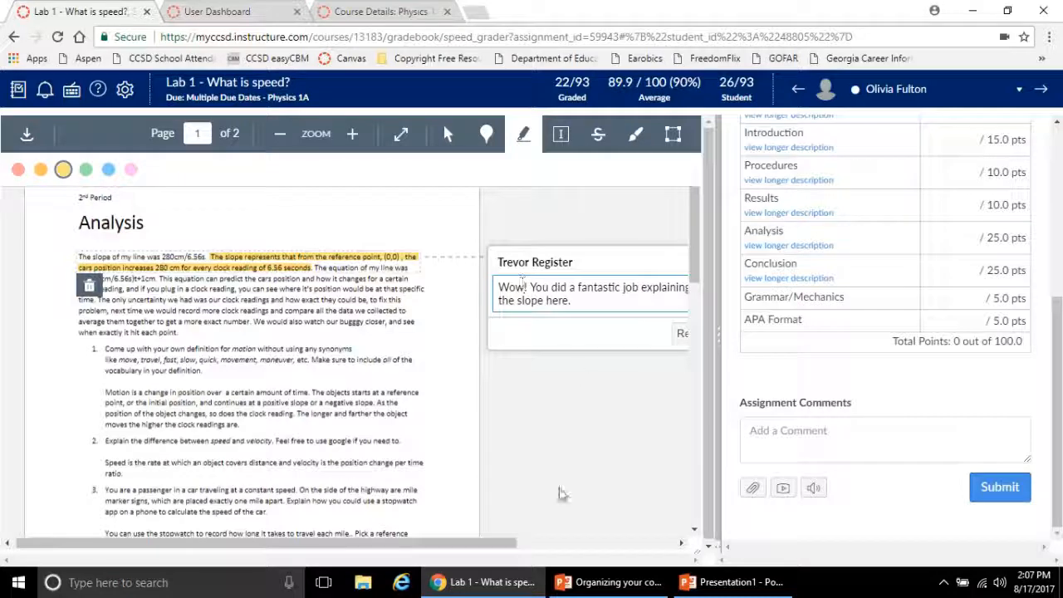
left_click_drag(498, 541, 614, 541)
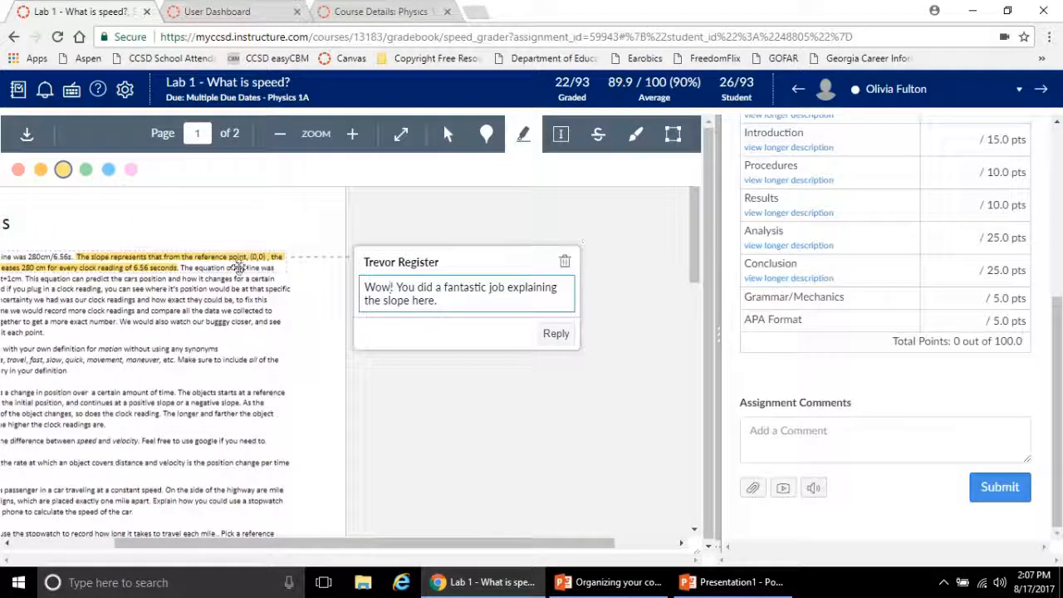
left_click(565, 261)
left_click(595, 126)
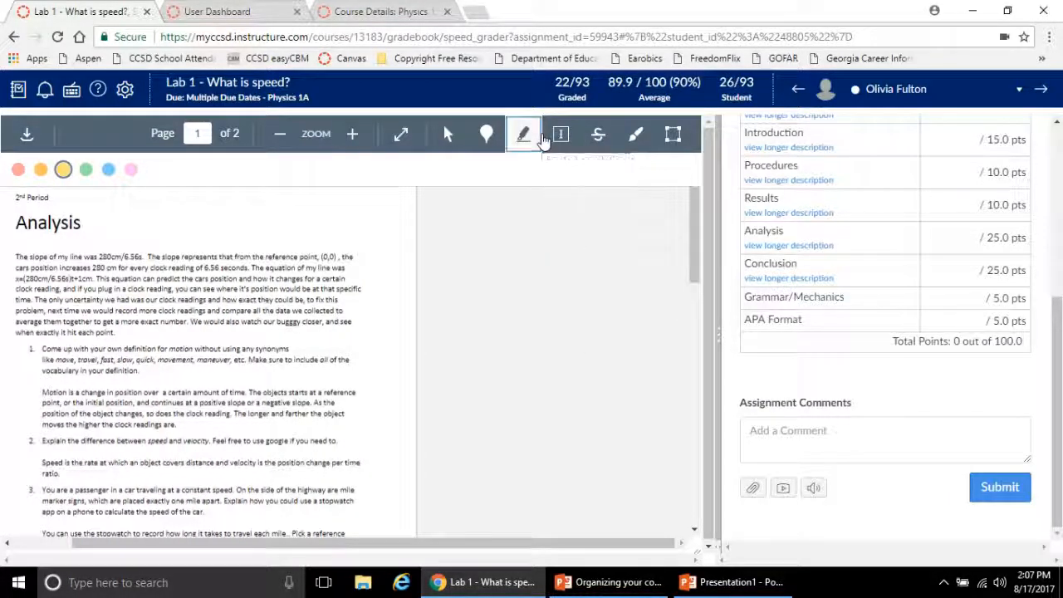
Place the free text "You did a great job explaining here!" after question 1 in the document and color it red
left_click(560, 134)
left_click_drag(440, 548, 380, 548)
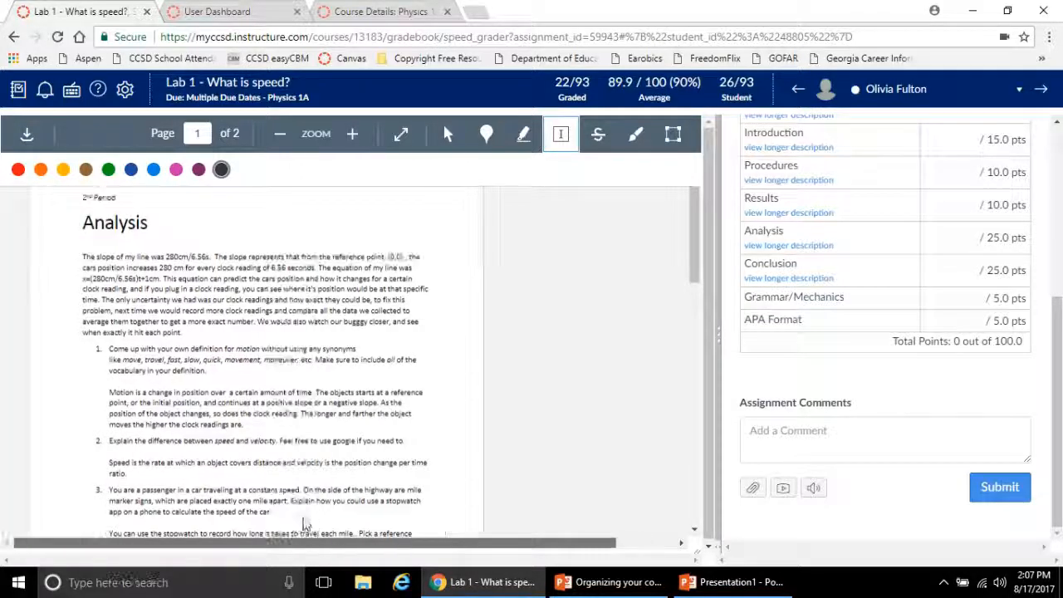
left_click(250, 373)
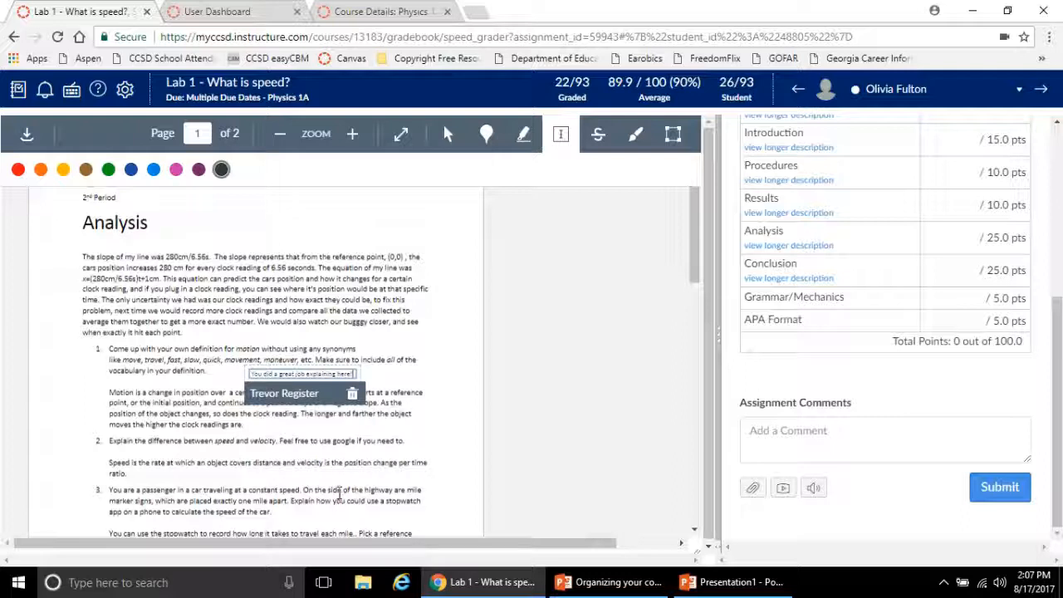
key("ctrl+a")
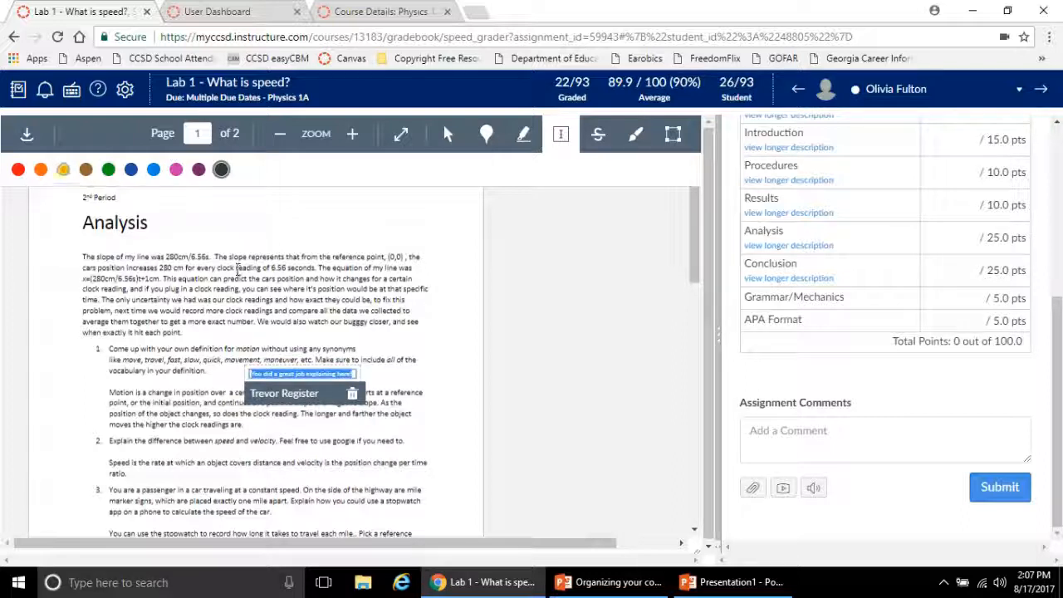
left_click(18, 170)
left_click(416, 347)
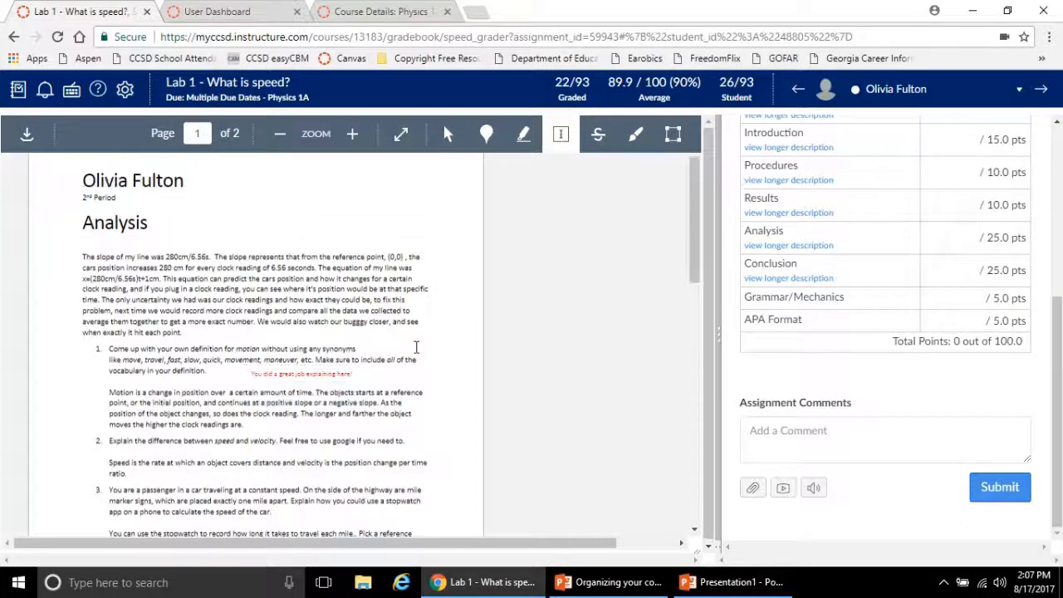
left_click(416, 347)
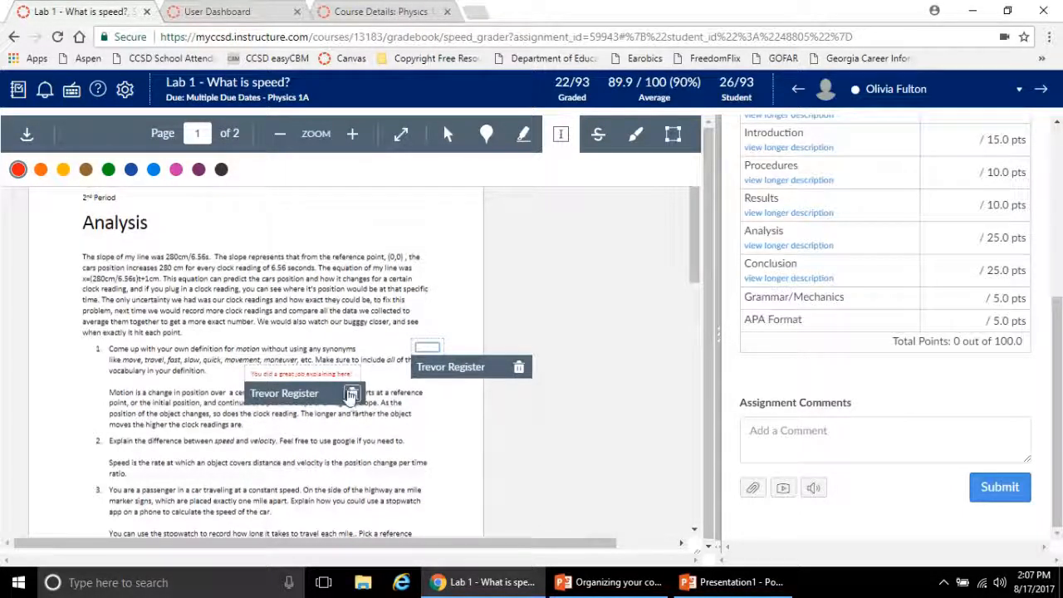
Move the red free text up to the end of the analysis paragraph and delete it, confirming the removal
mouse_move(339, 373)
left_mouse_down()
mouse_move(291, 370)
mouse_move(365, 345)
mouse_move(290, 306)
left_mouse_up()
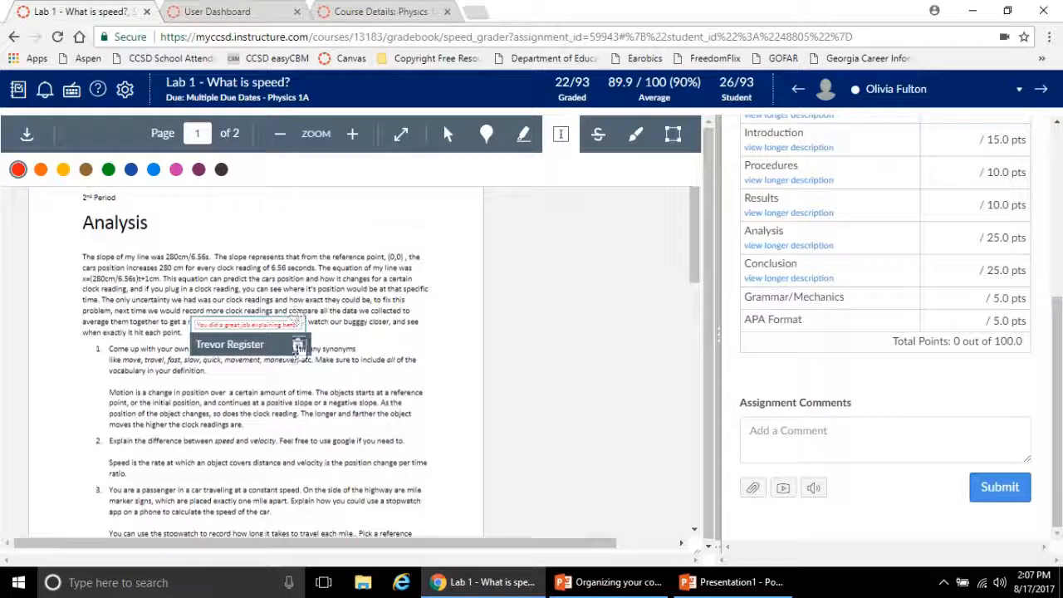
left_click(297, 343)
left_click(594, 128)
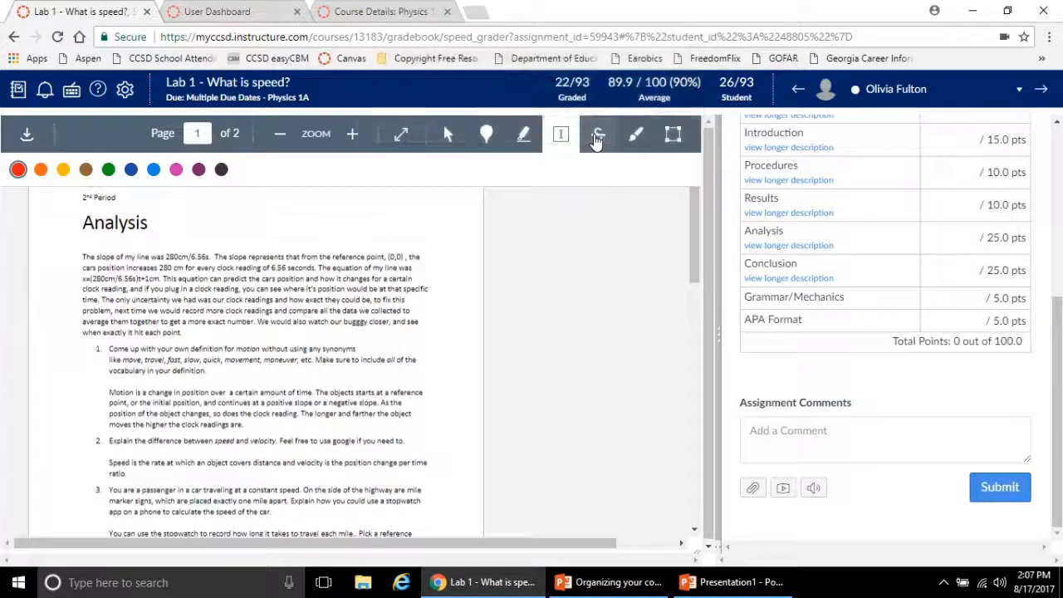
Strike out in red part of the clock reading sentence in the analysis and "without using any" in question 1, opening the latter's comment
left_click(597, 148)
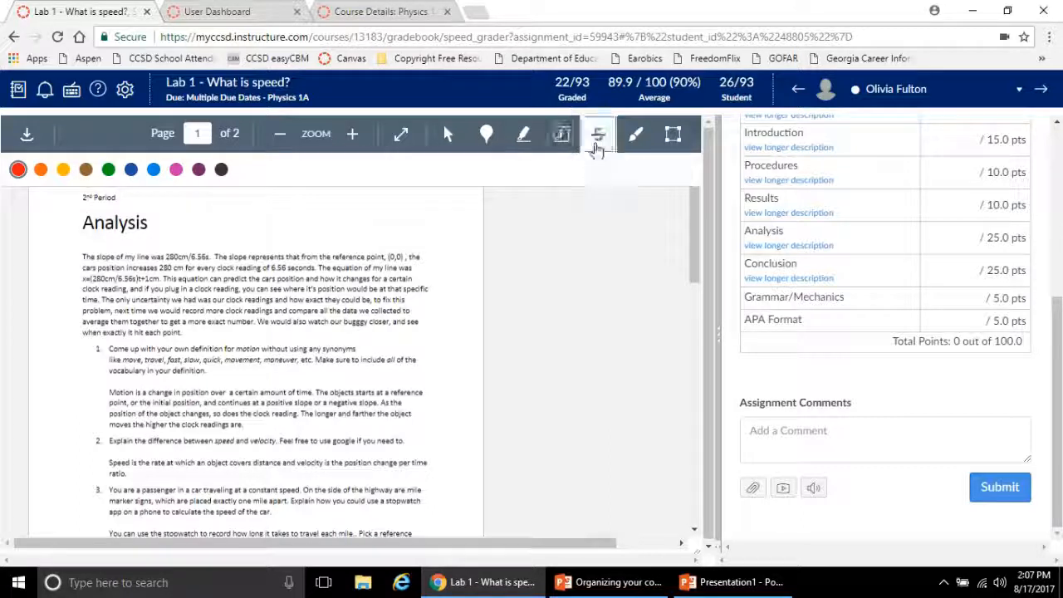
left_click_drag(212, 288, 306, 291)
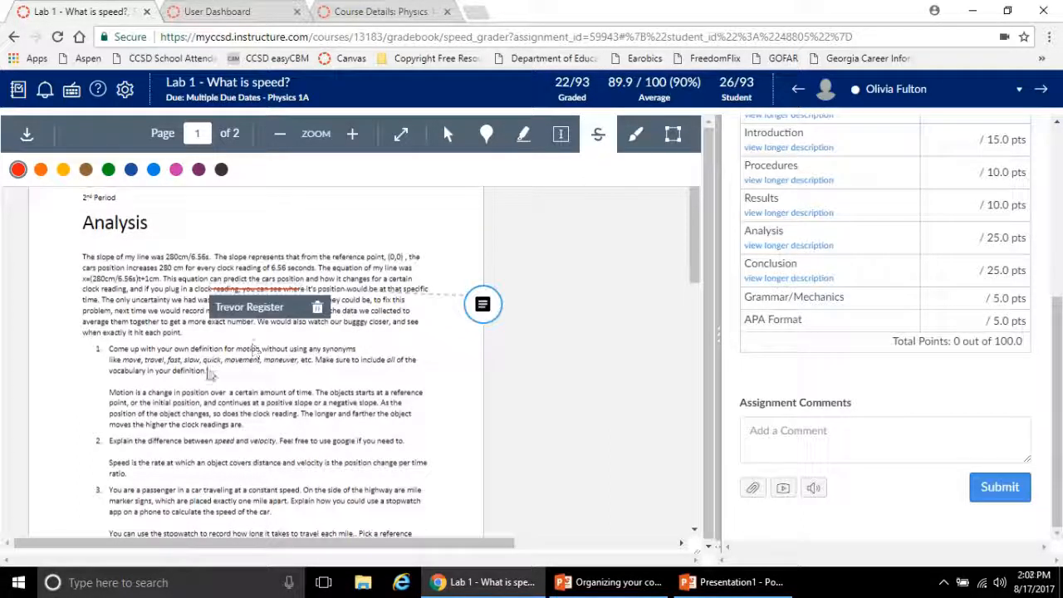
left_click_drag(208, 372, 320, 349)
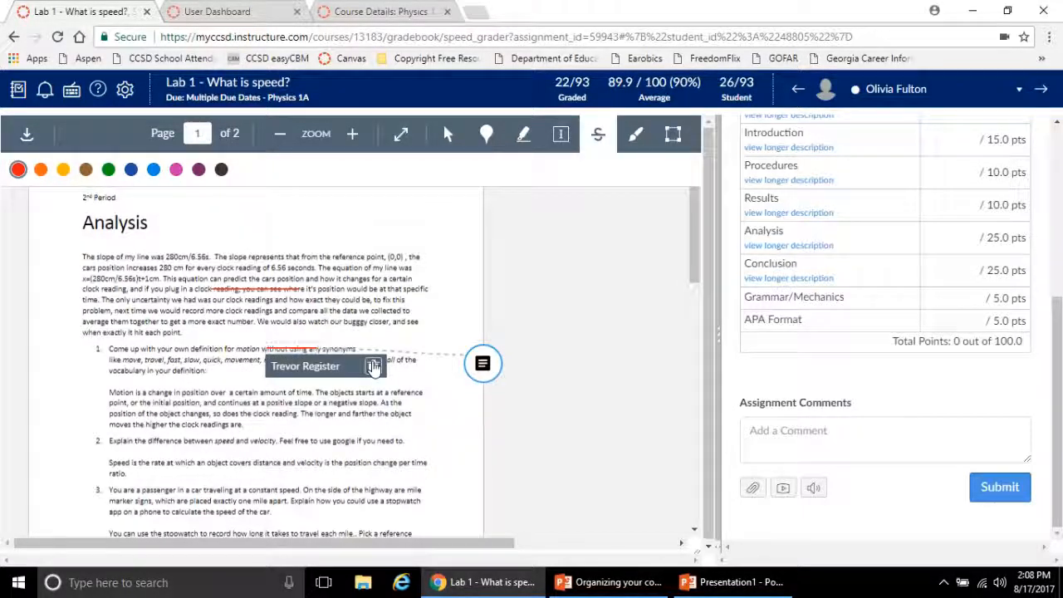
left_click(479, 366)
type("Leave a")
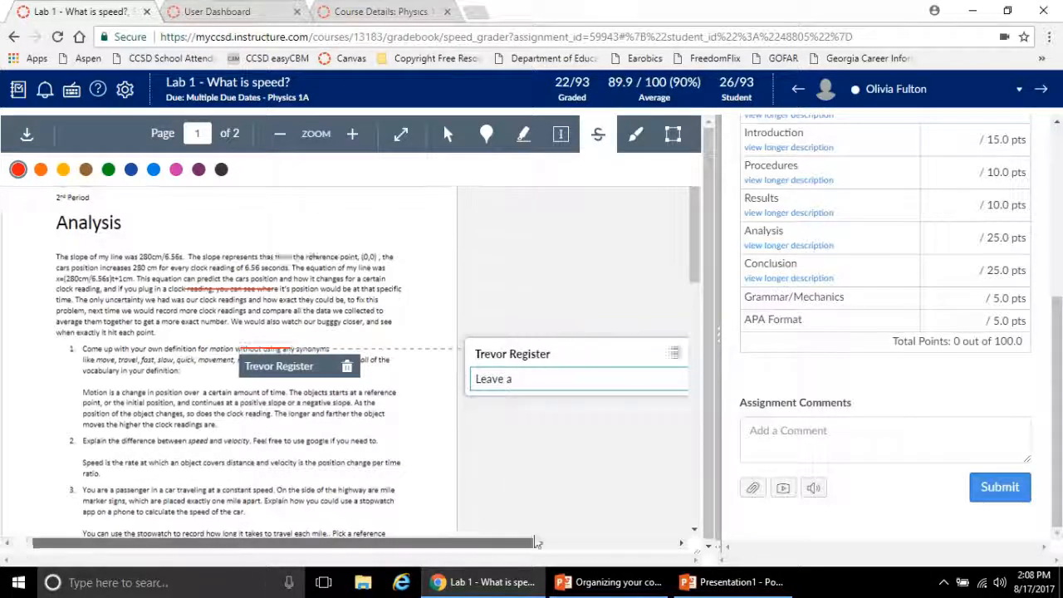
Delete the red strikeouts in question 1 and the analysis paragraph, confirming each removal
scroll(479, 366, "right", 5)
left_click(519, 353)
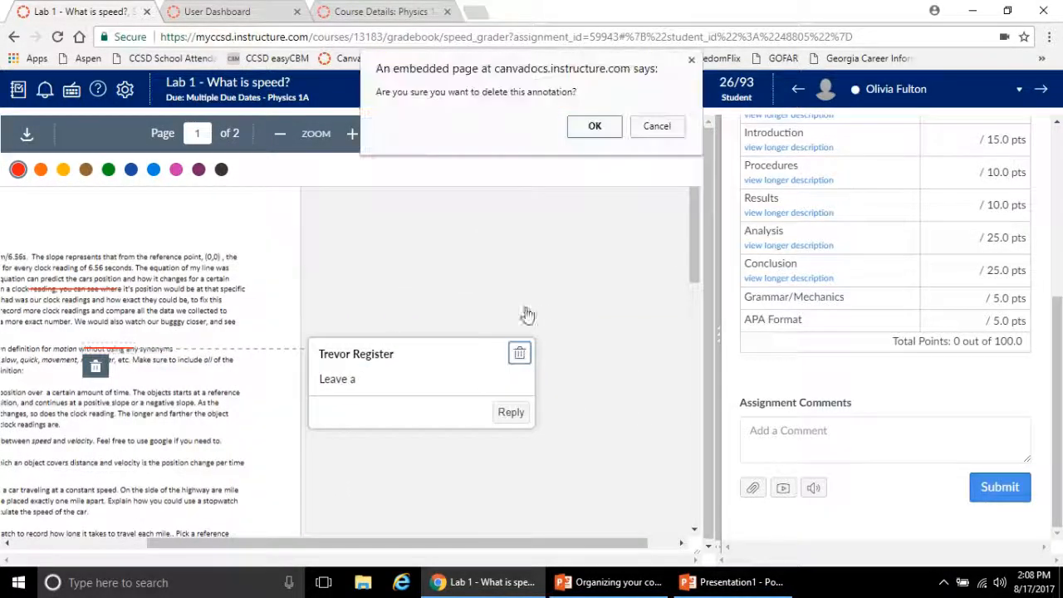
left_click(598, 128)
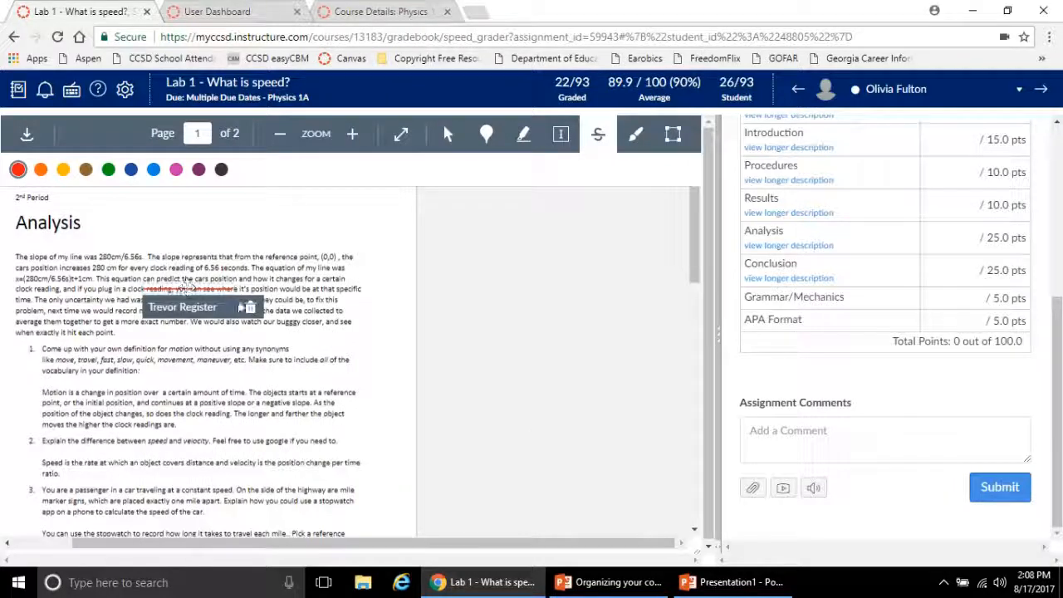
left_click(248, 308)
left_click(601, 129)
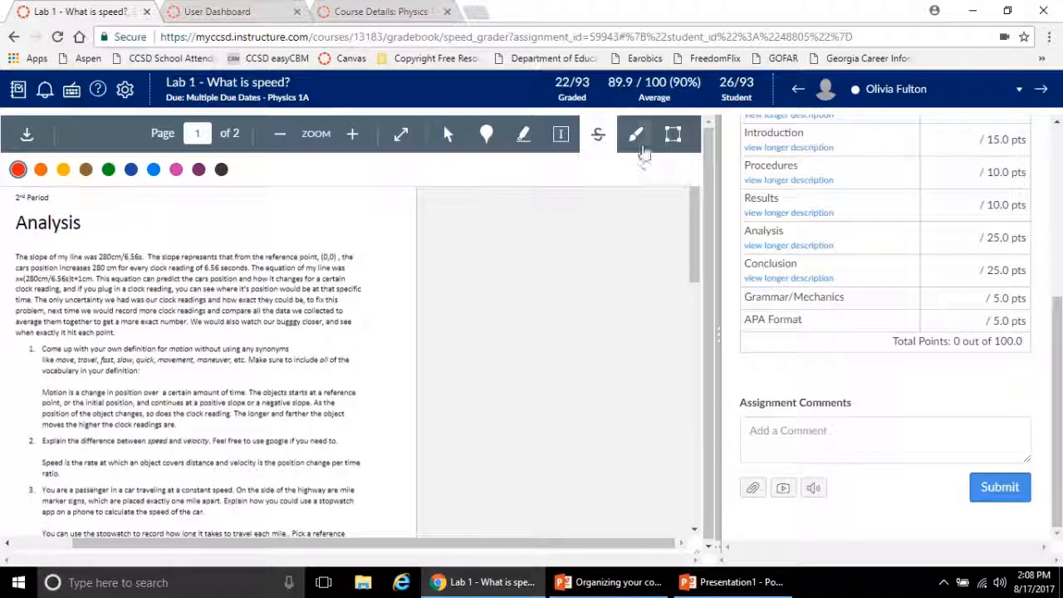
Draw a blue freehand scribble across the analysis paragraph and question 1 and delete it, confirming the removal
left_click(637, 137)
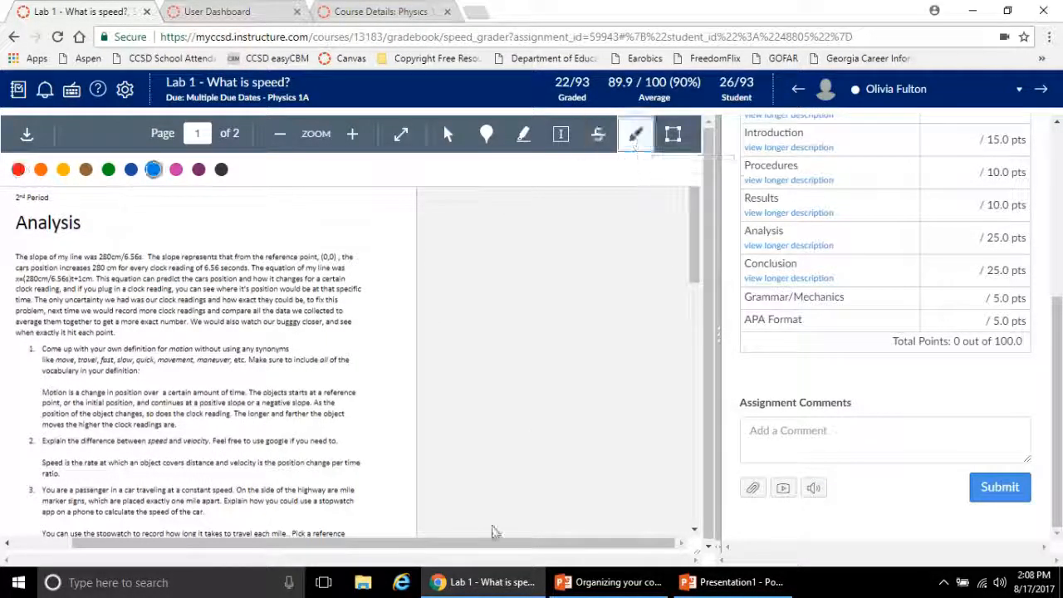
mouse_move(192, 371)
left_mouse_down()
mouse_move(274, 380)
mouse_move(249, 390)
mouse_move(340, 268)
left_mouse_up()
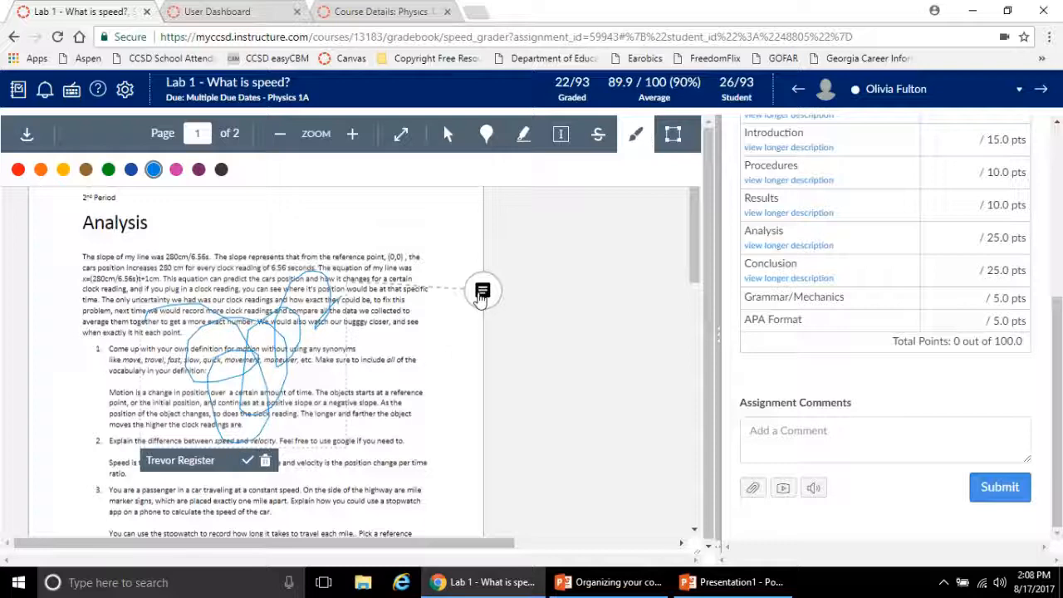
left_click(266, 462)
left_click(599, 127)
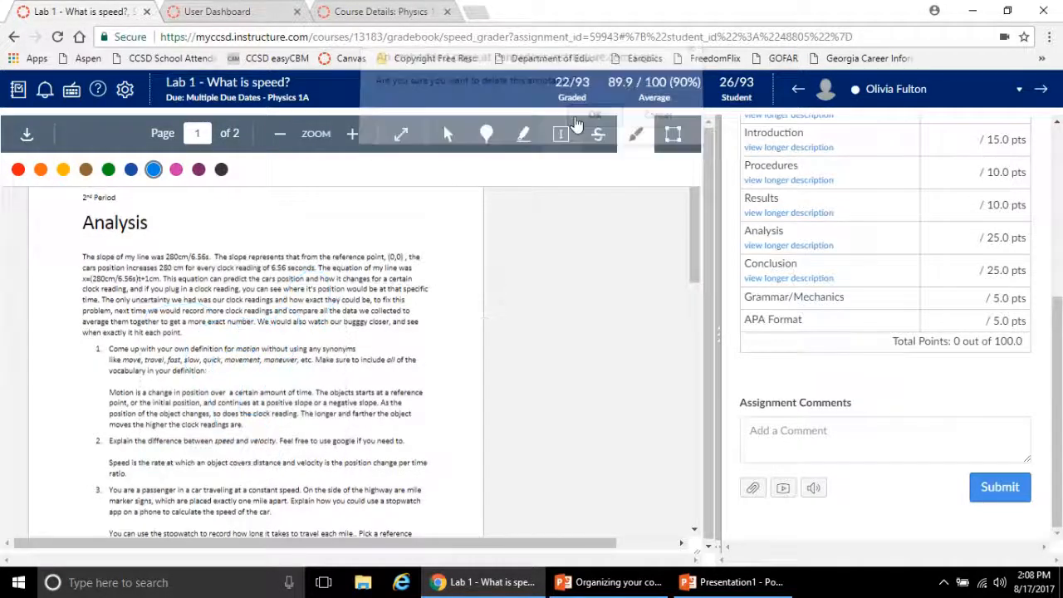
Draw a blue box around the analysis paragraph and comment "You have greatly improved with your data analysis!"
left_click(671, 134)
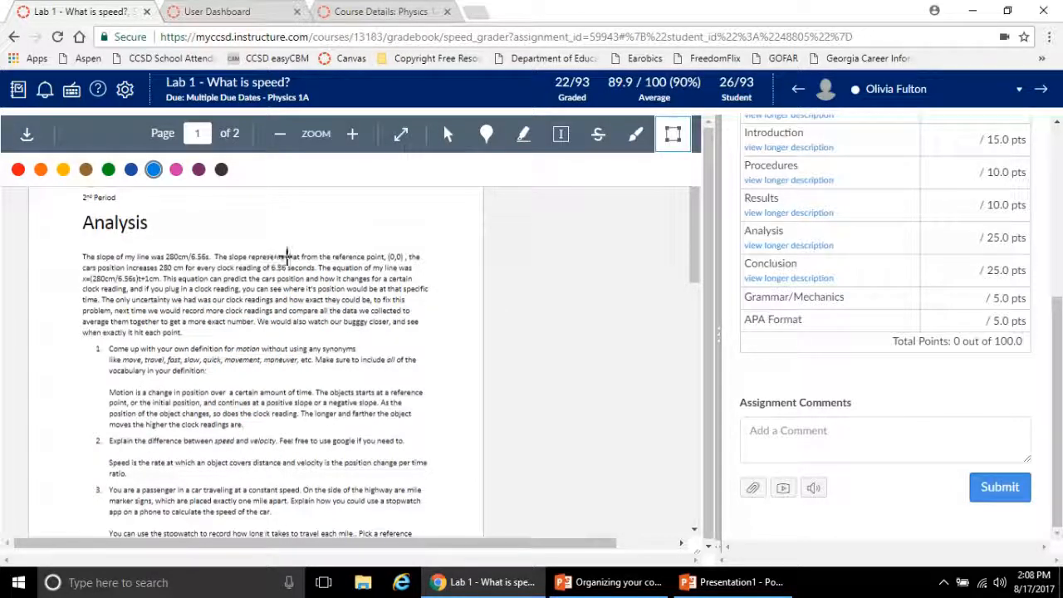
mouse_move(69, 246)
left_mouse_down()
mouse_move(339, 339)
mouse_move(436, 337)
left_mouse_up()
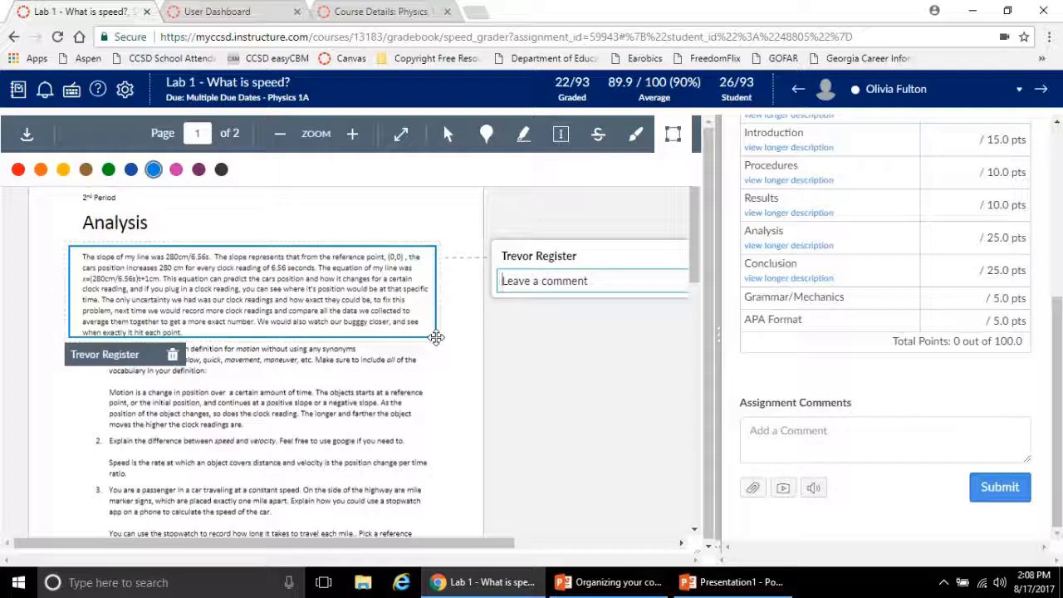
type("You")
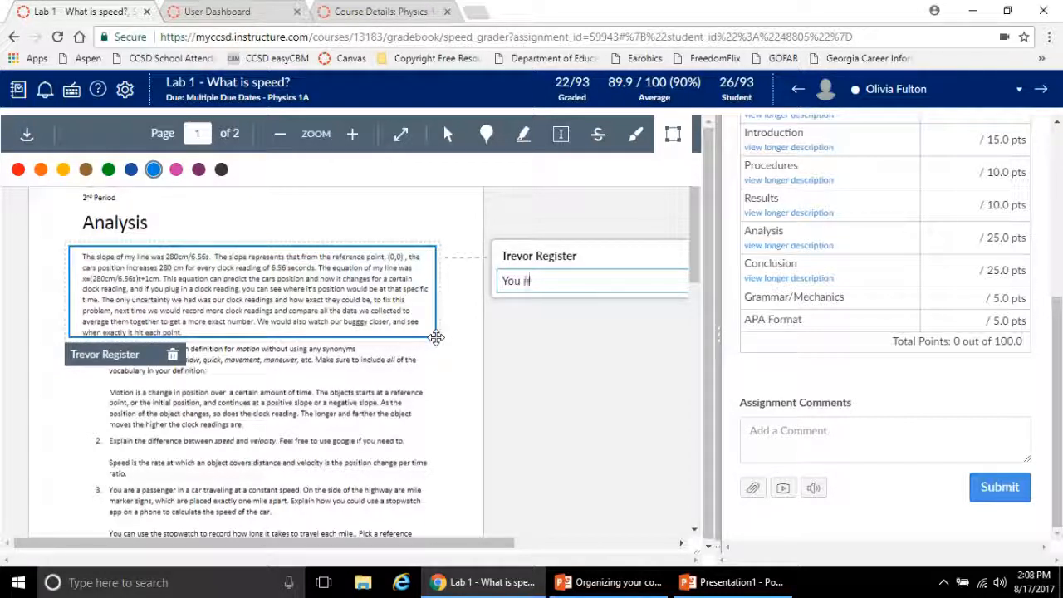
type(" have greatly imp")
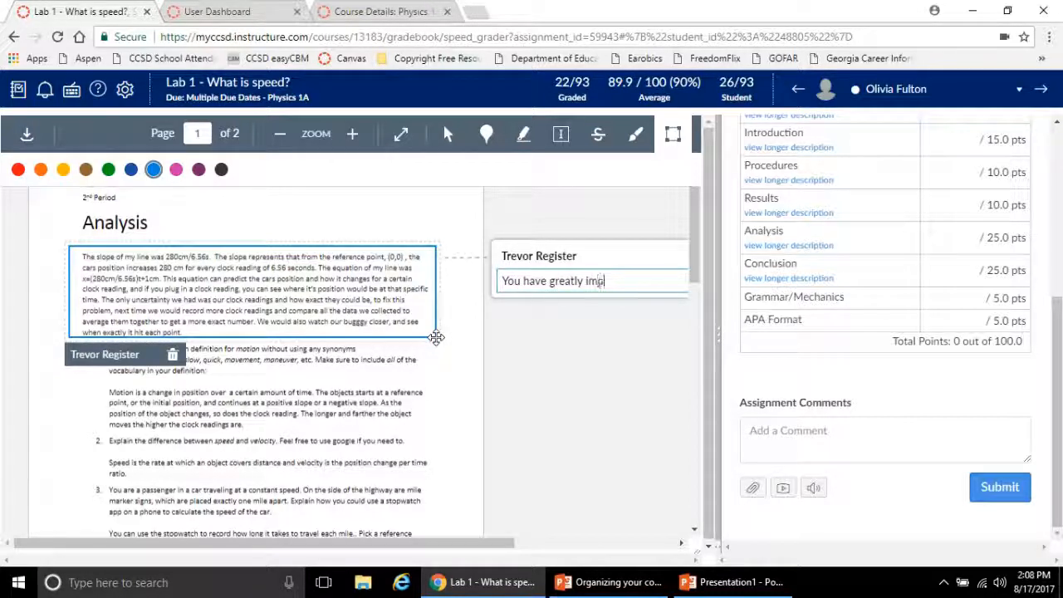
type("roved with your da")
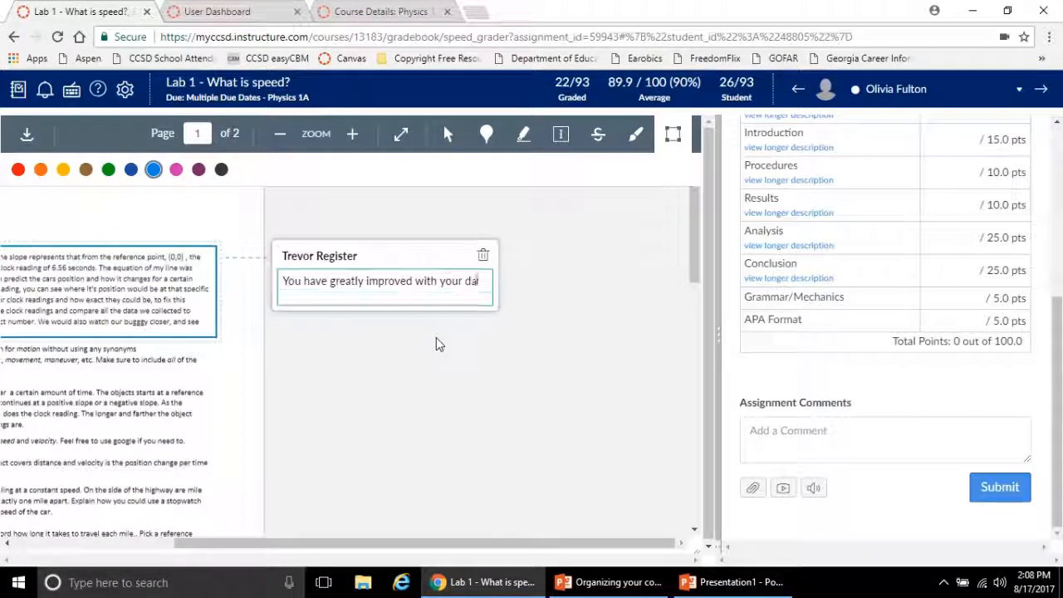
type("ta analys")
key("BackSpace")
key("BackSpace")
key("BackSpace")
key("BackSpace")
key("BackSpace")
key("BackSpace")
type("ana")
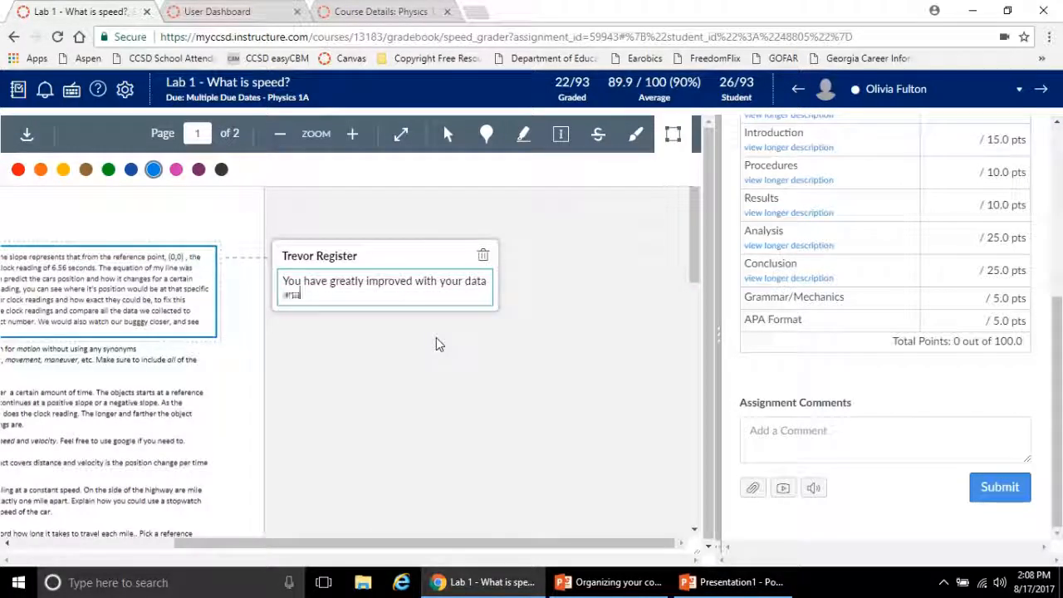
type("lysis!")
left_click_drag(301, 546, 143, 536)
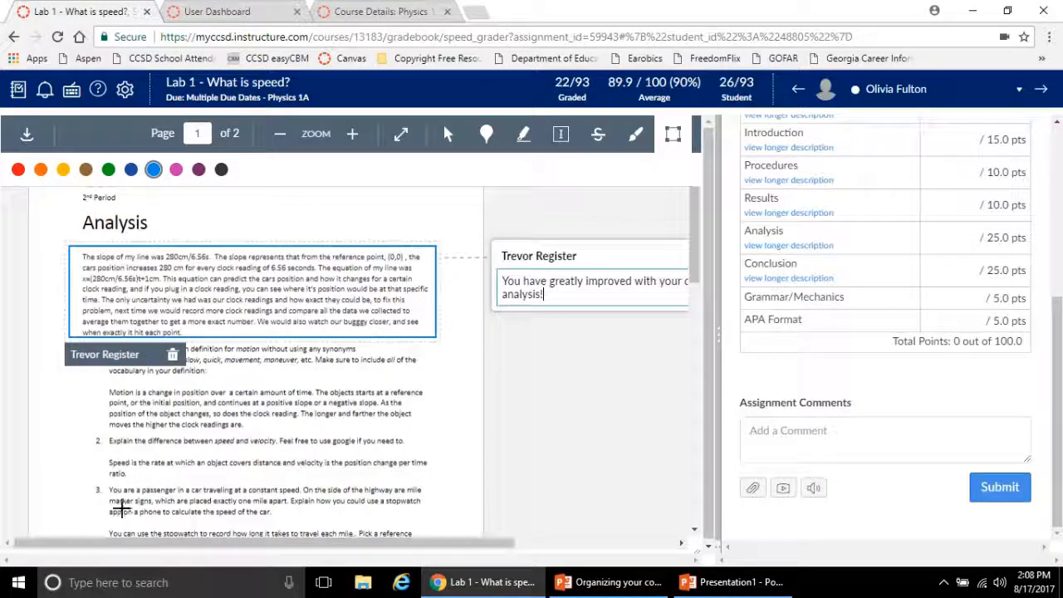
Recolor the box around the analysis paragraph red and finally green, and bring its whole comment into view
left_click(18, 168)
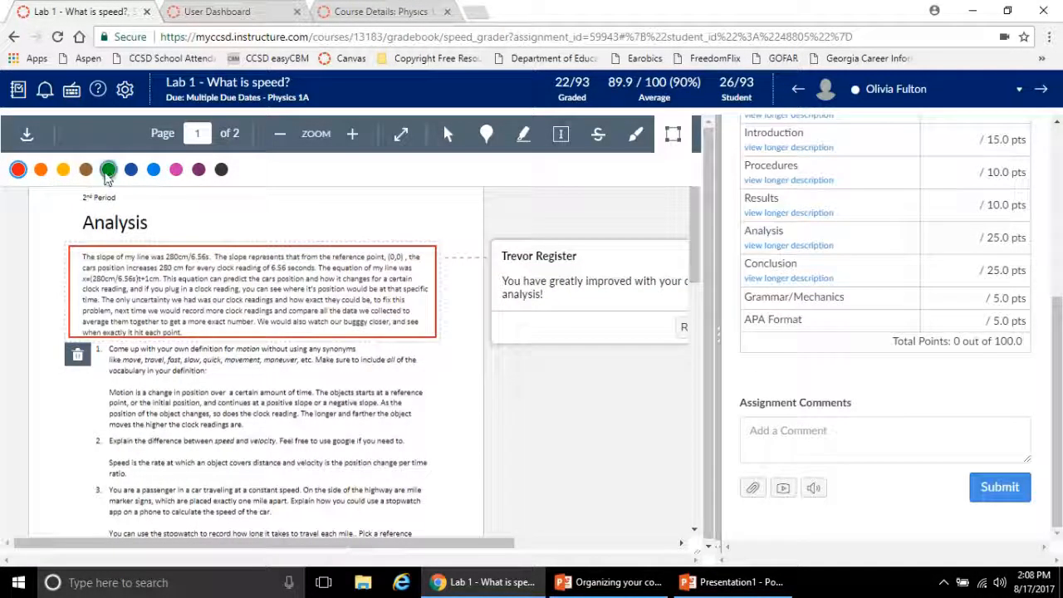
left_click(108, 168)
left_click_drag(360, 544, 490, 542)
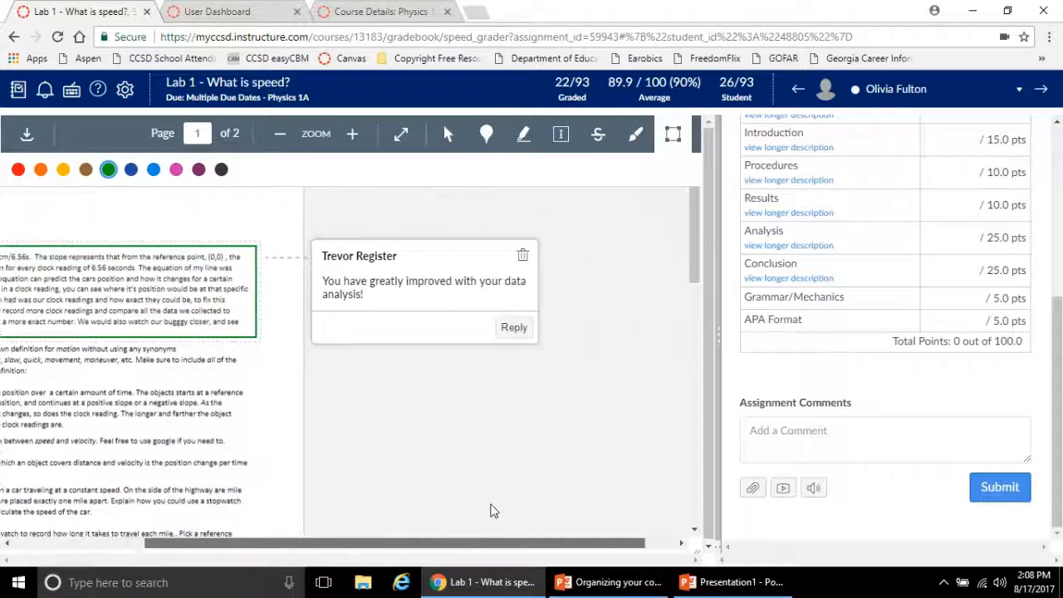
Cancel a first deletion of the box annotation, open a reply to its comment, and delete the annotation, confirming the removal
left_click(522, 255)
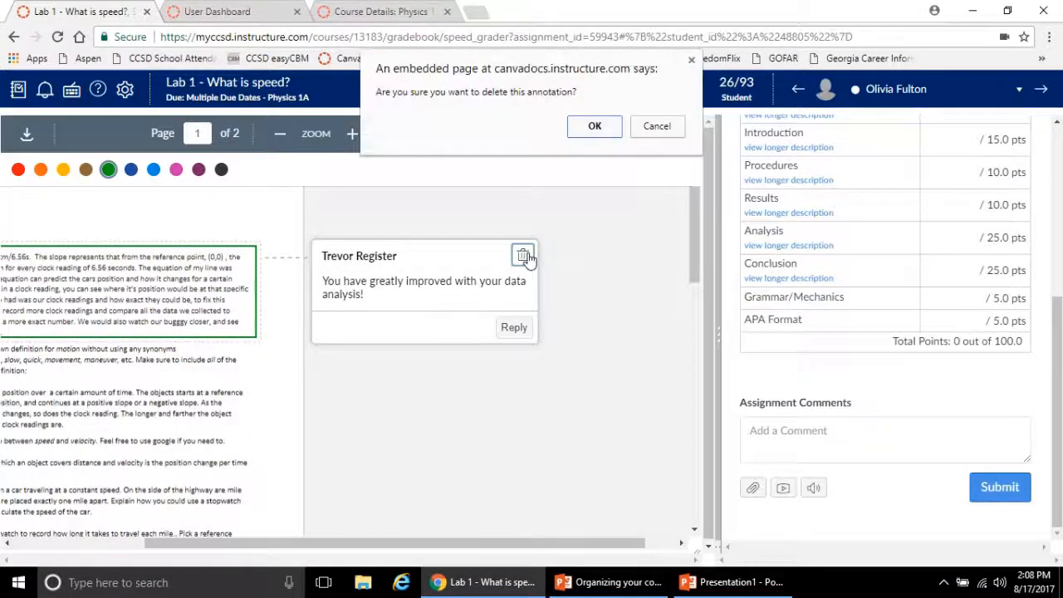
left_click(644, 126)
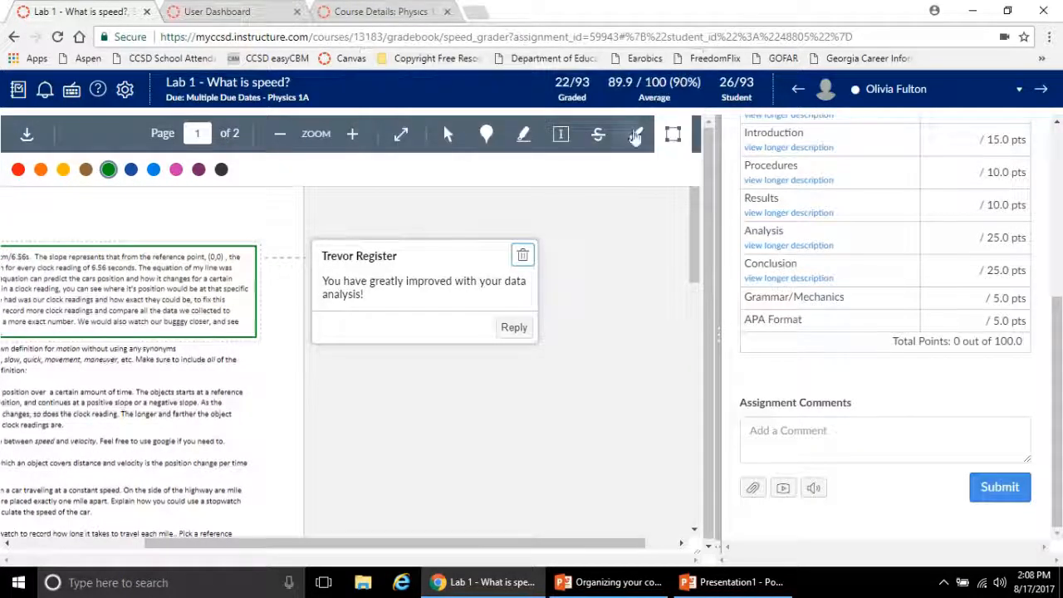
left_click(507, 328)
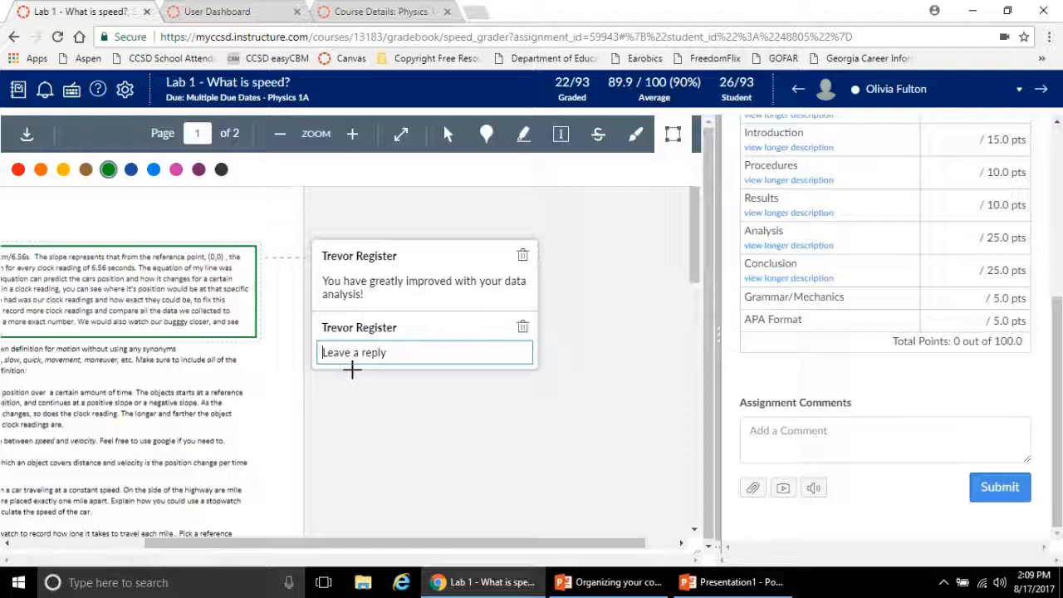
left_click(522, 255)
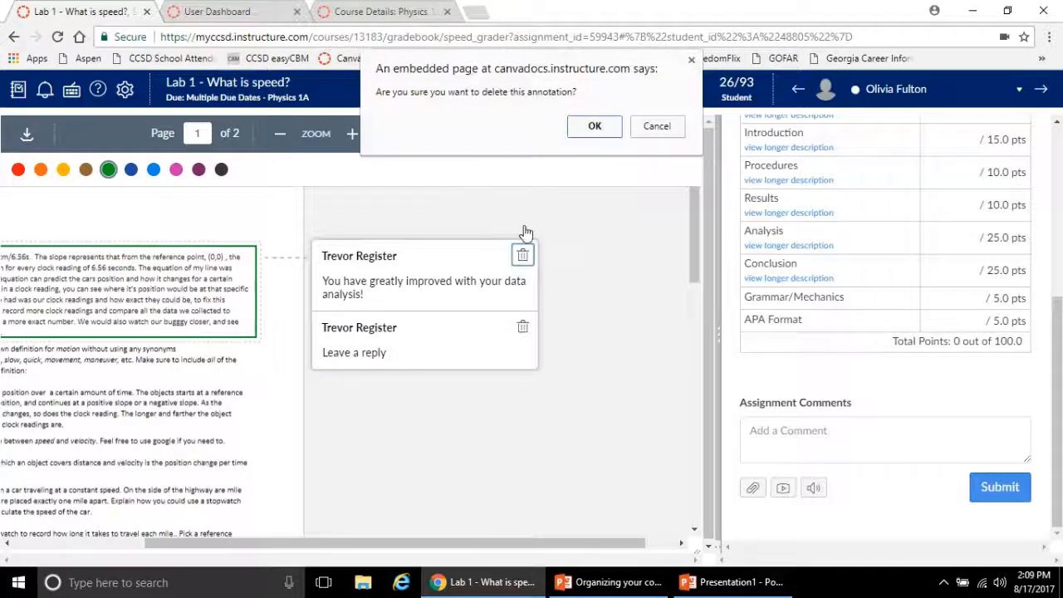
left_click(593, 126)
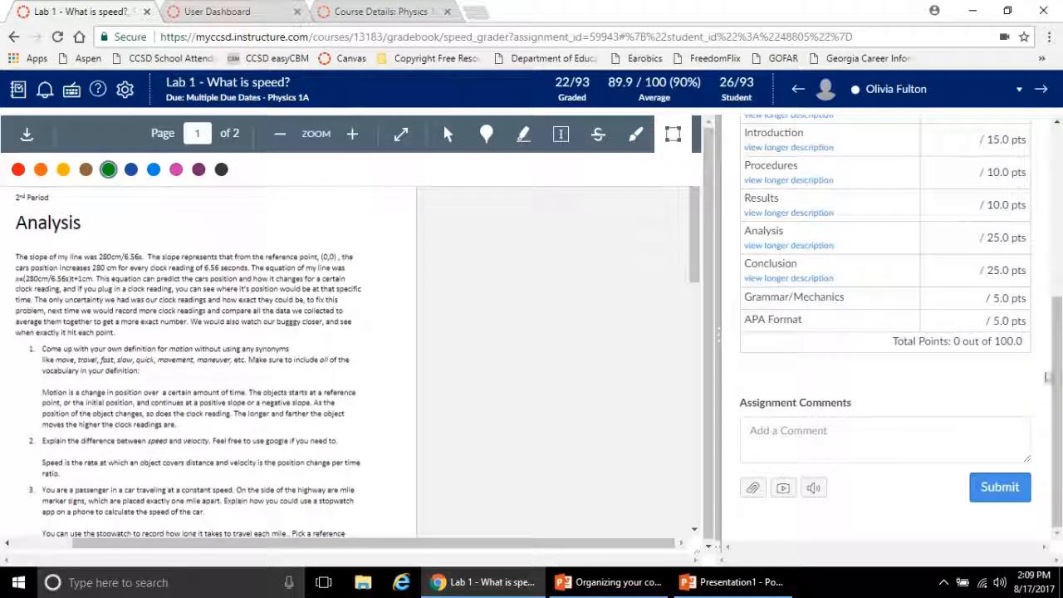
Enter random trial text in the assignment comment and clear it again
left_click(887, 457)
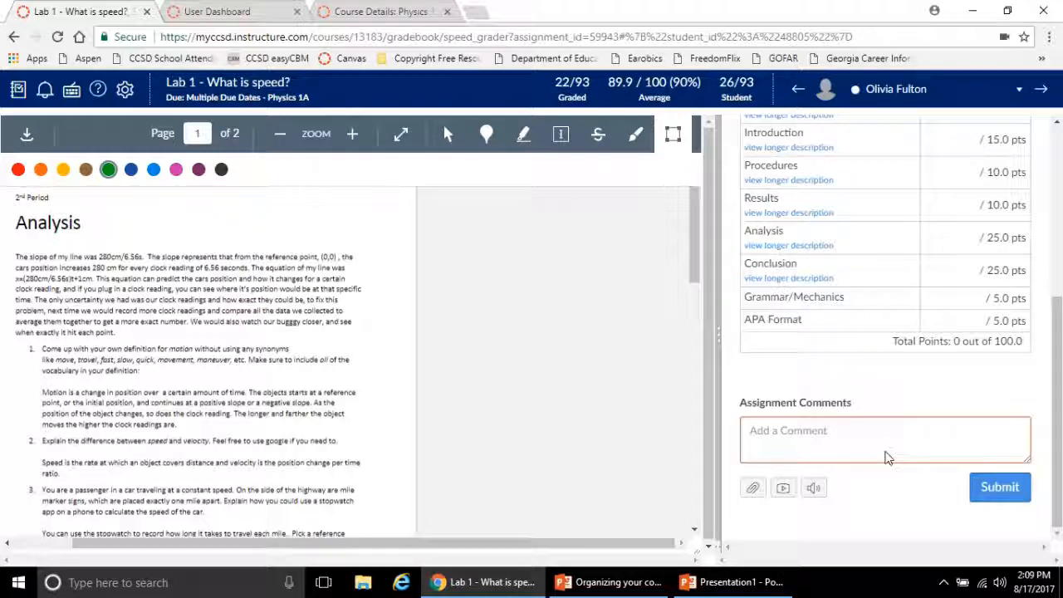
type("ldksfjlaskjdfsd")
key("ctrl+a")
key("BackSpace")
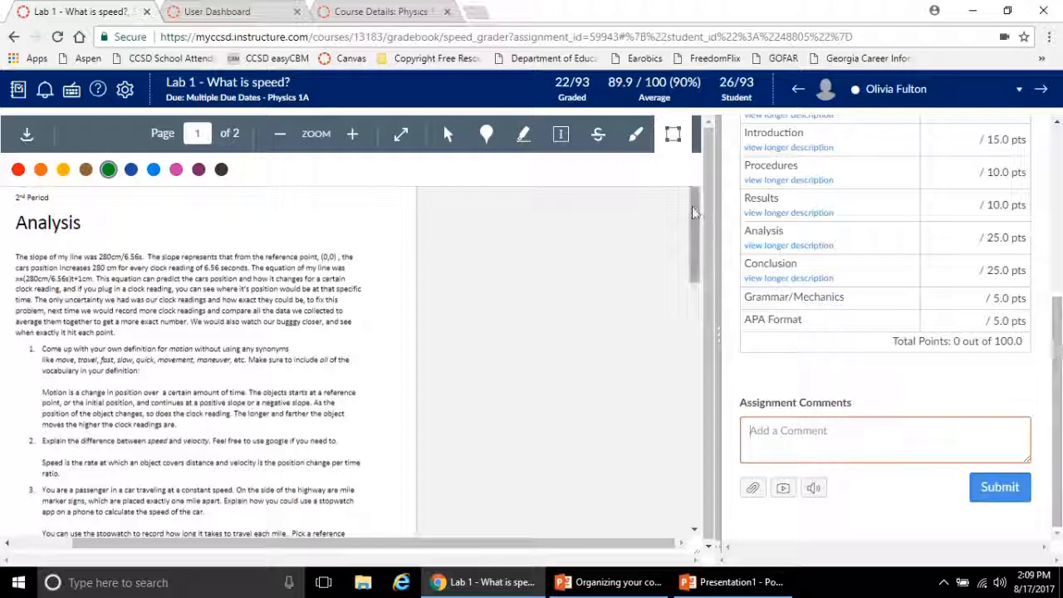
left_click_drag(653, 543, 512, 553)
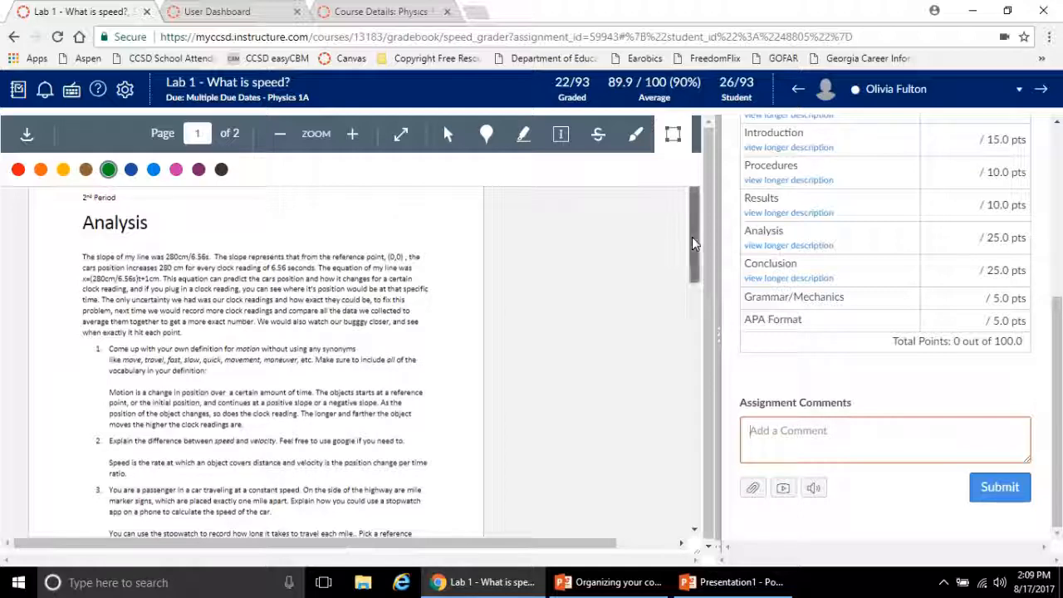
left_click_drag(691, 237, 698, 203)
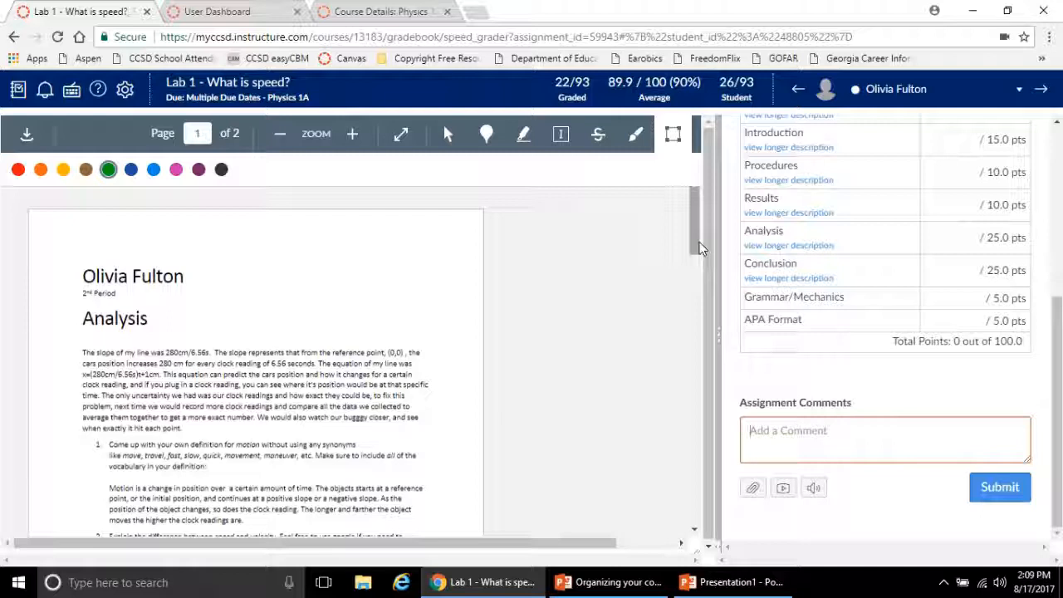
left_click_drag(698, 240, 694, 258)
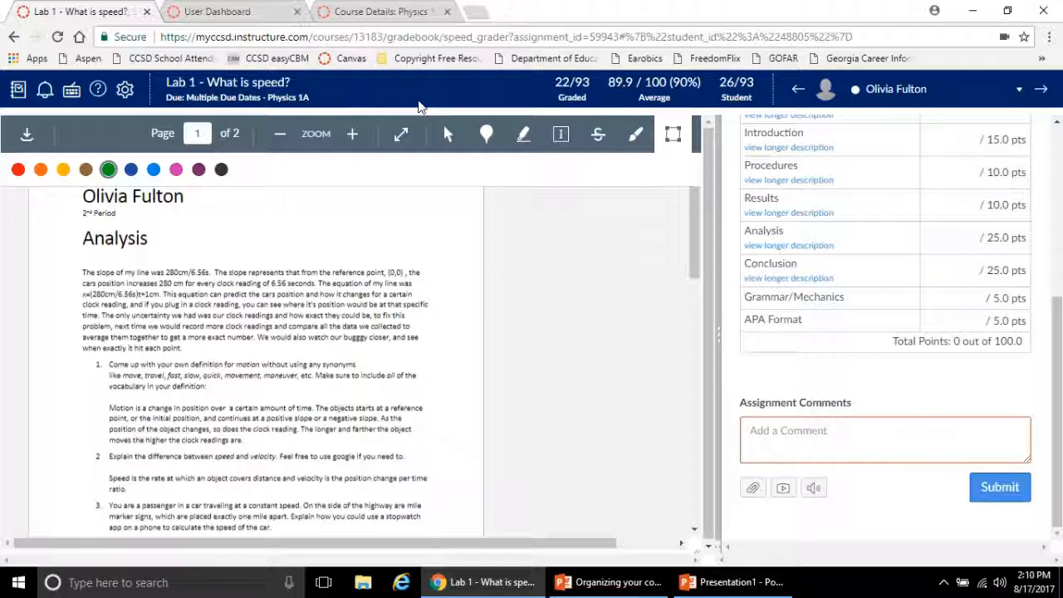
mouse_move(465, 10)
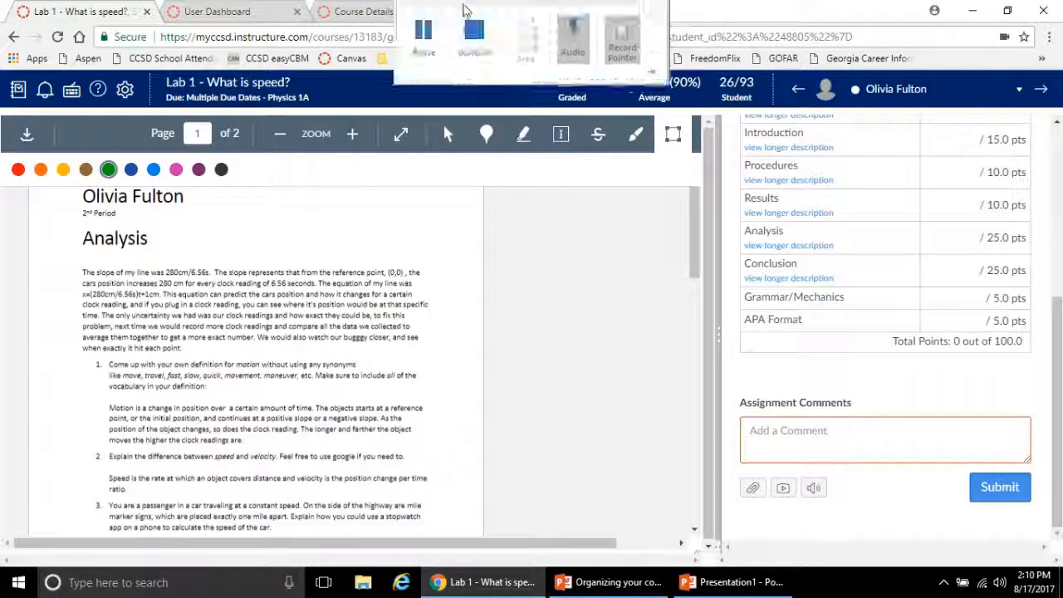